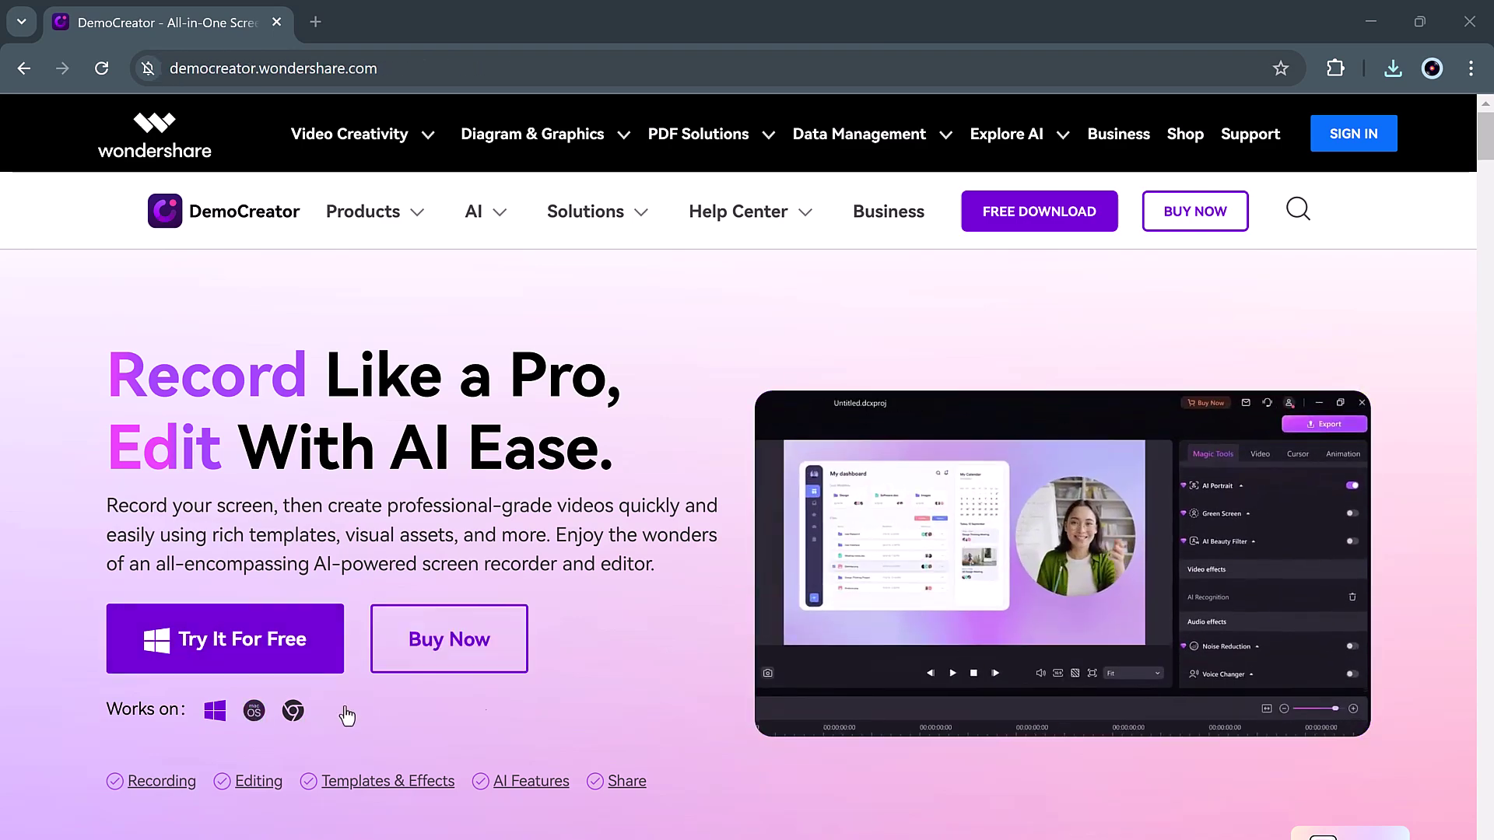
{"action": "left_click_drag", "start_coordinate": [1485, 149], "coordinate": [1486, 211]}
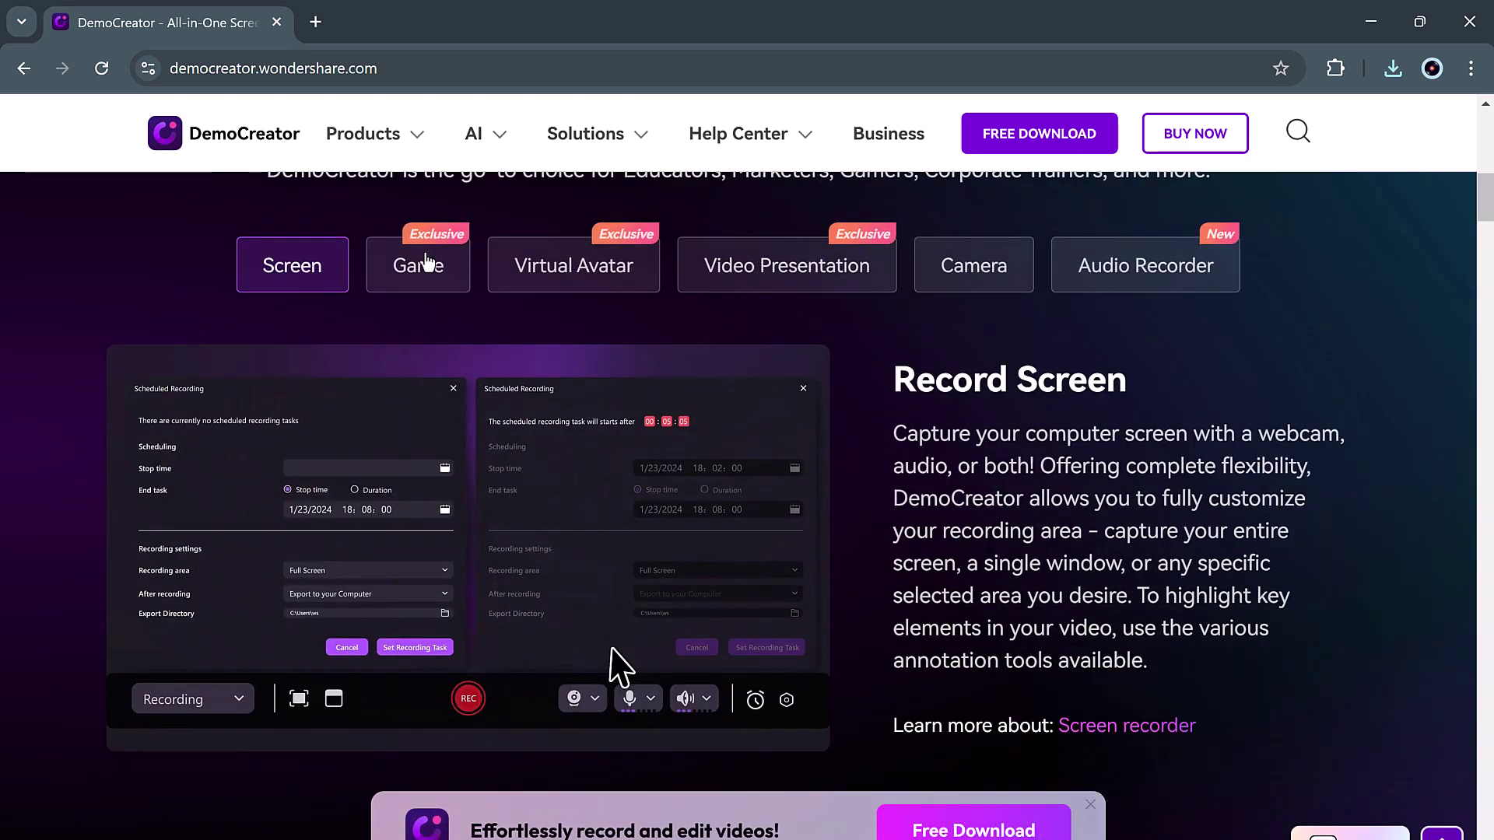
- Browse the Game, Virtual Avatar, Video Presentation, Camera and Audio Recorder mode tabs
{"action": "left_click", "coordinate": [423, 260]}
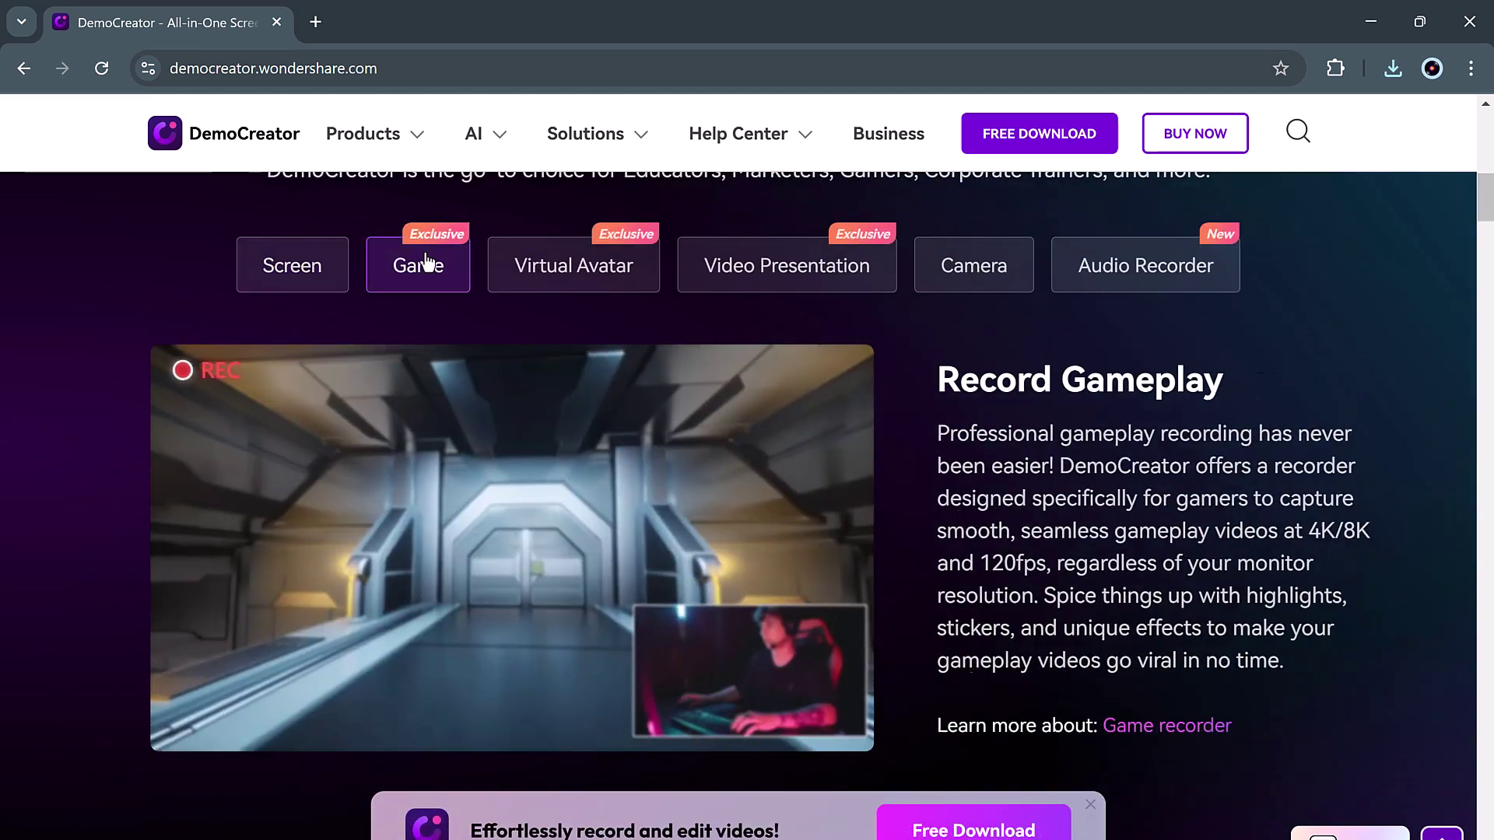
{"action": "left_click", "coordinate": [555, 275]}
{"action": "left_click", "coordinate": [753, 276]}
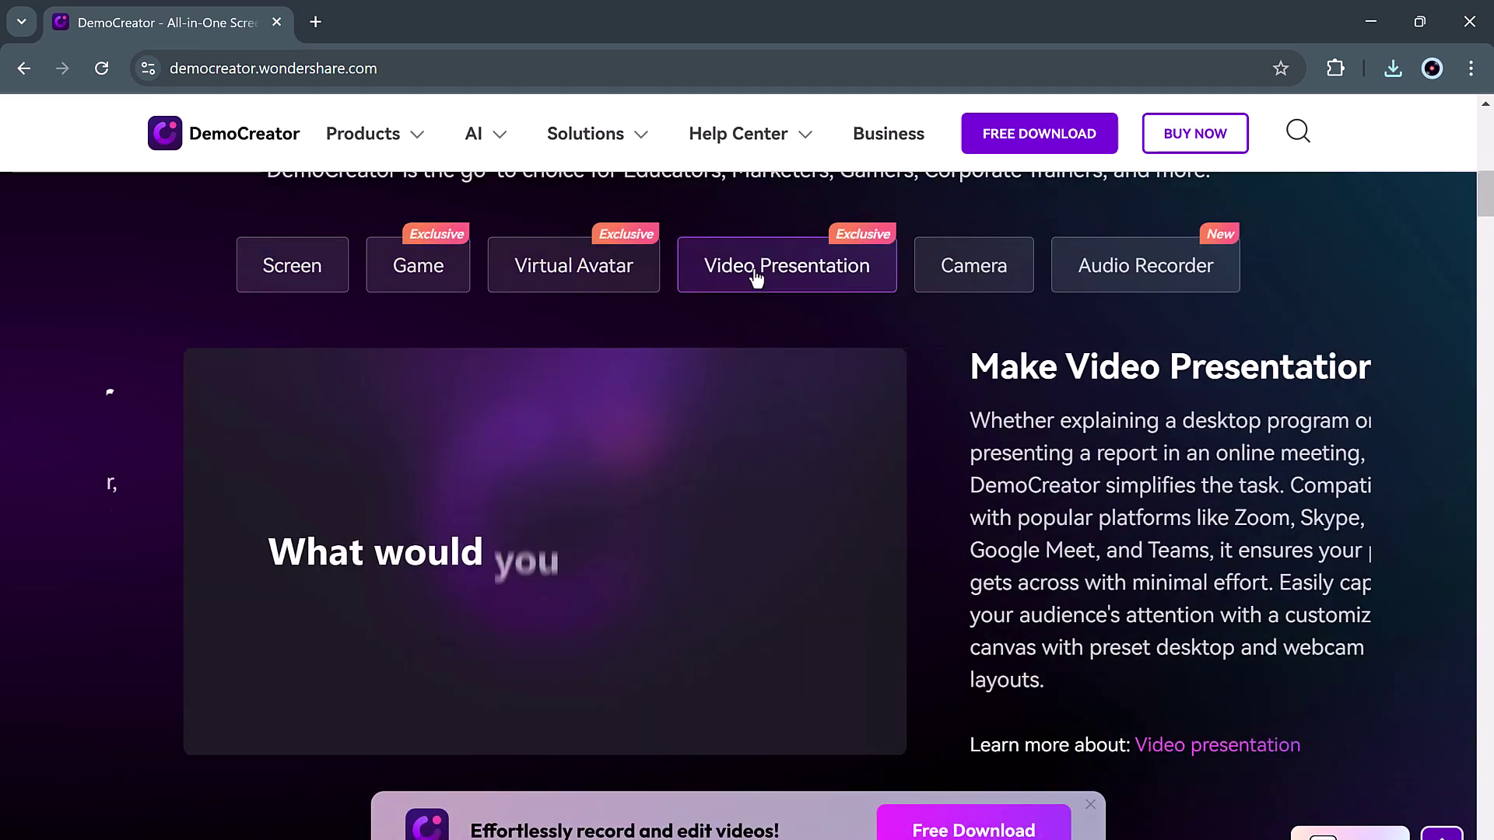
{"action": "left_click", "coordinate": [968, 276]}
{"action": "left_click", "coordinate": [1135, 275]}
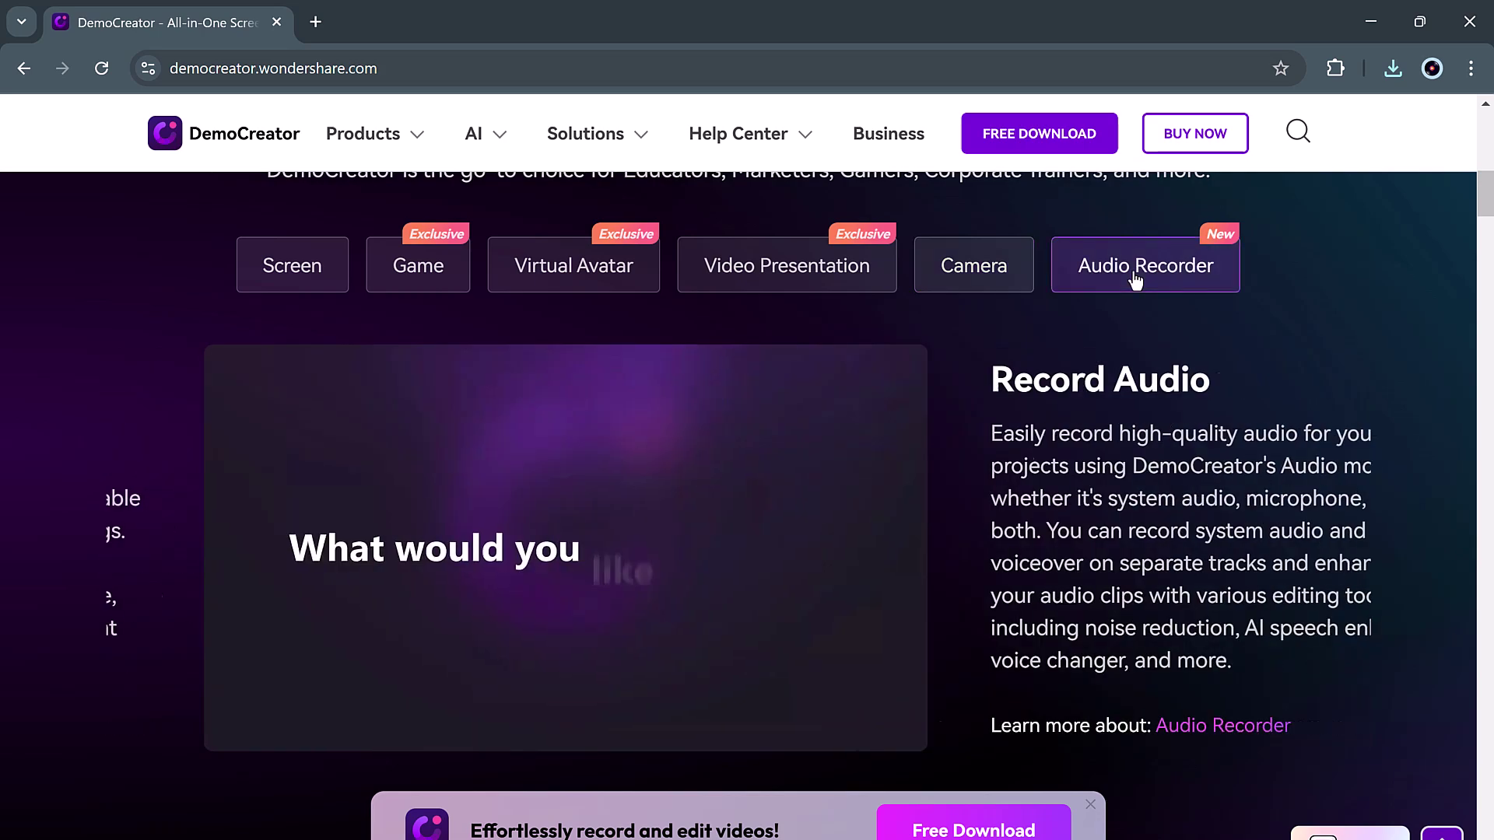
{"action": "left_click_drag", "start_coordinate": [1486, 193], "coordinate": [1489, 341]}
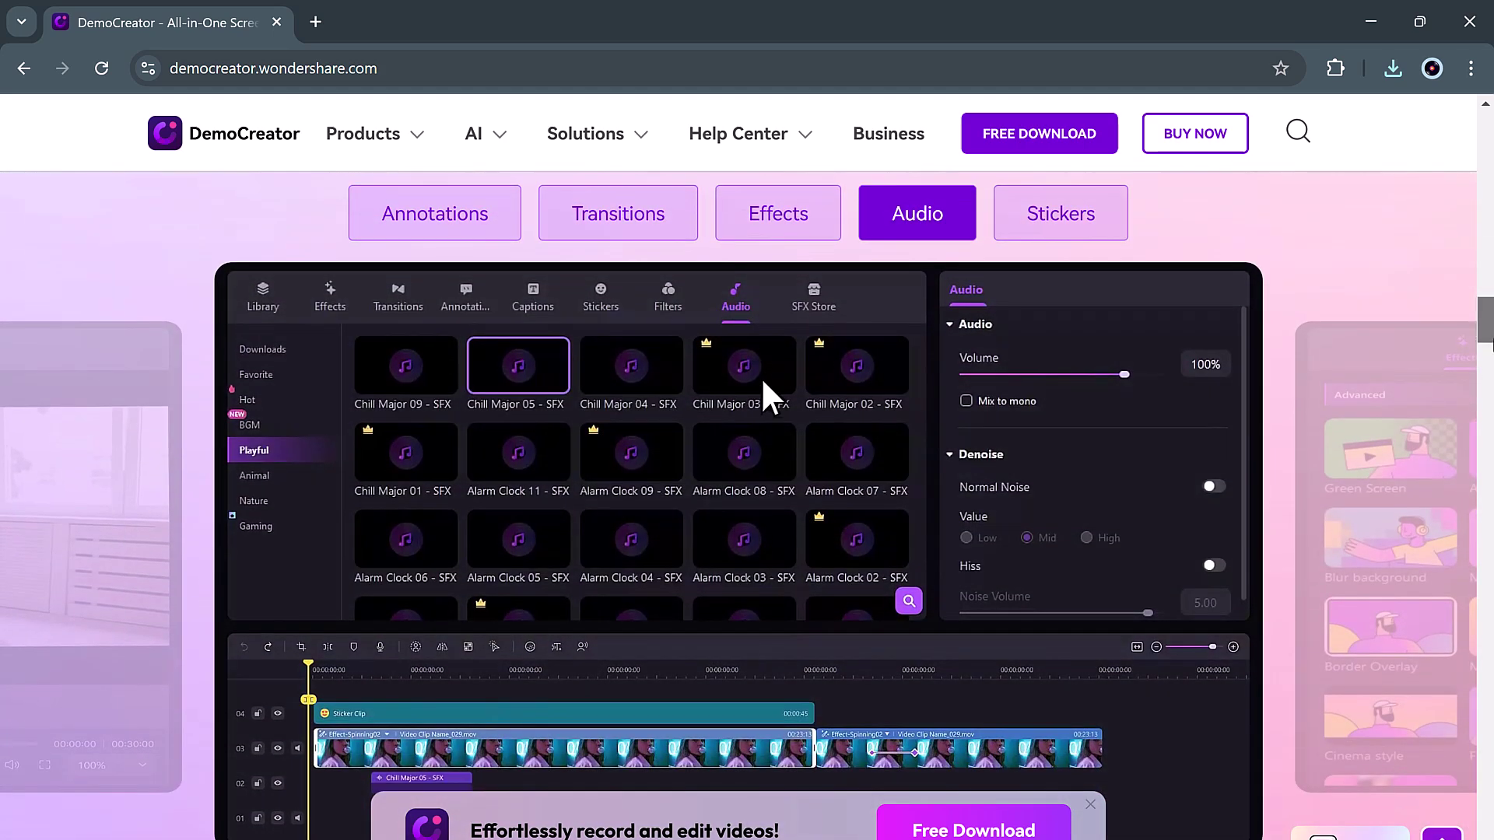
- View the Effects and Stickers feature demos and the AI in Video Editing section
{"action": "left_click", "coordinate": [804, 214]}
{"action": "left_click", "coordinate": [1071, 215]}
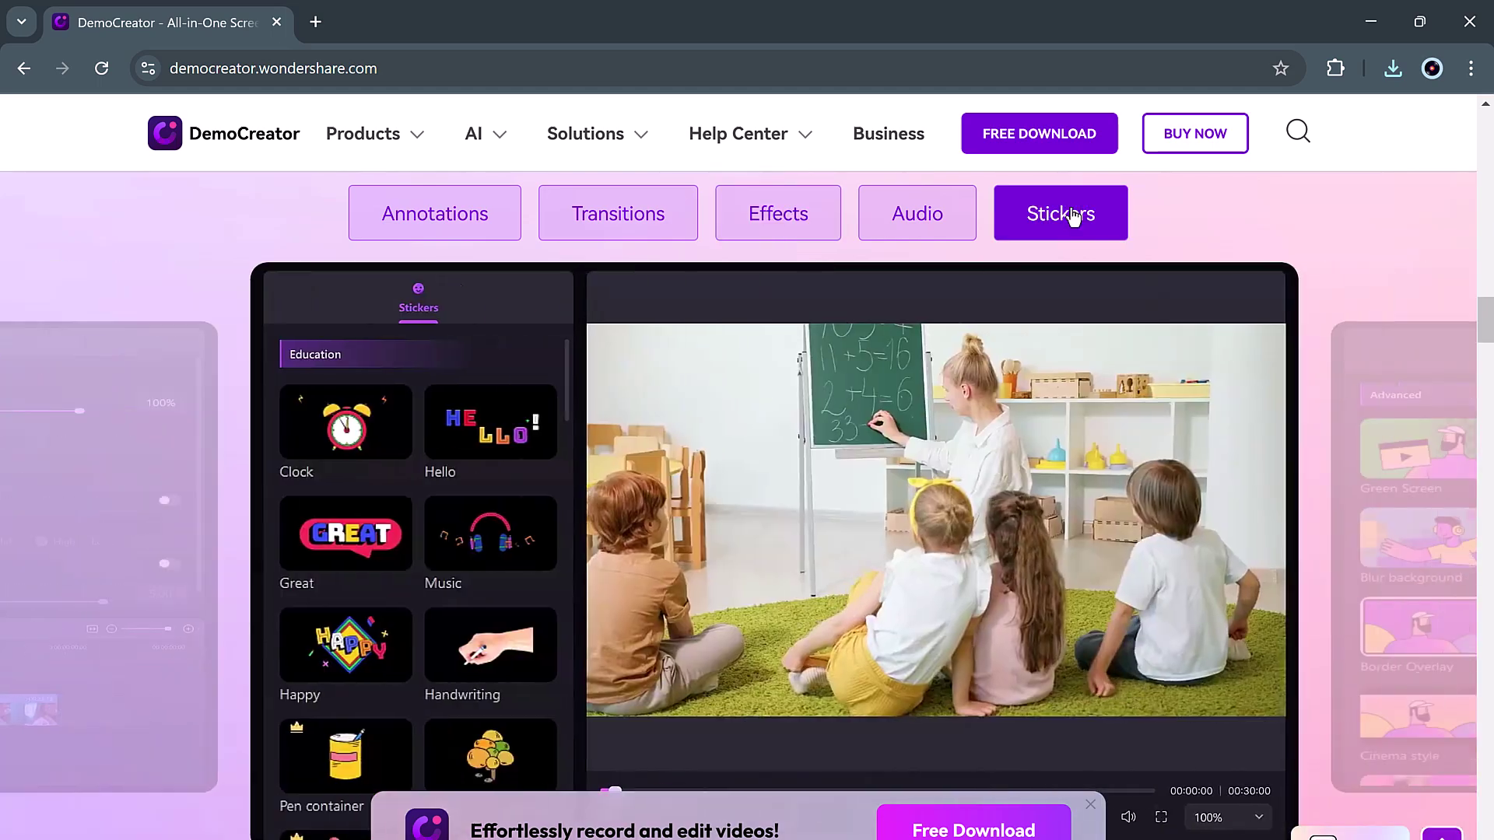
{"action": "scroll", "coordinate": [344, 484], "scroll_direction": "down", "scroll_amount": 2}
{"action": "scroll", "coordinate": [343, 483], "scroll_direction": "down", "scroll_amount": 5}
{"action": "scroll", "coordinate": [343, 484], "scroll_direction": "down", "scroll_amount": 2}
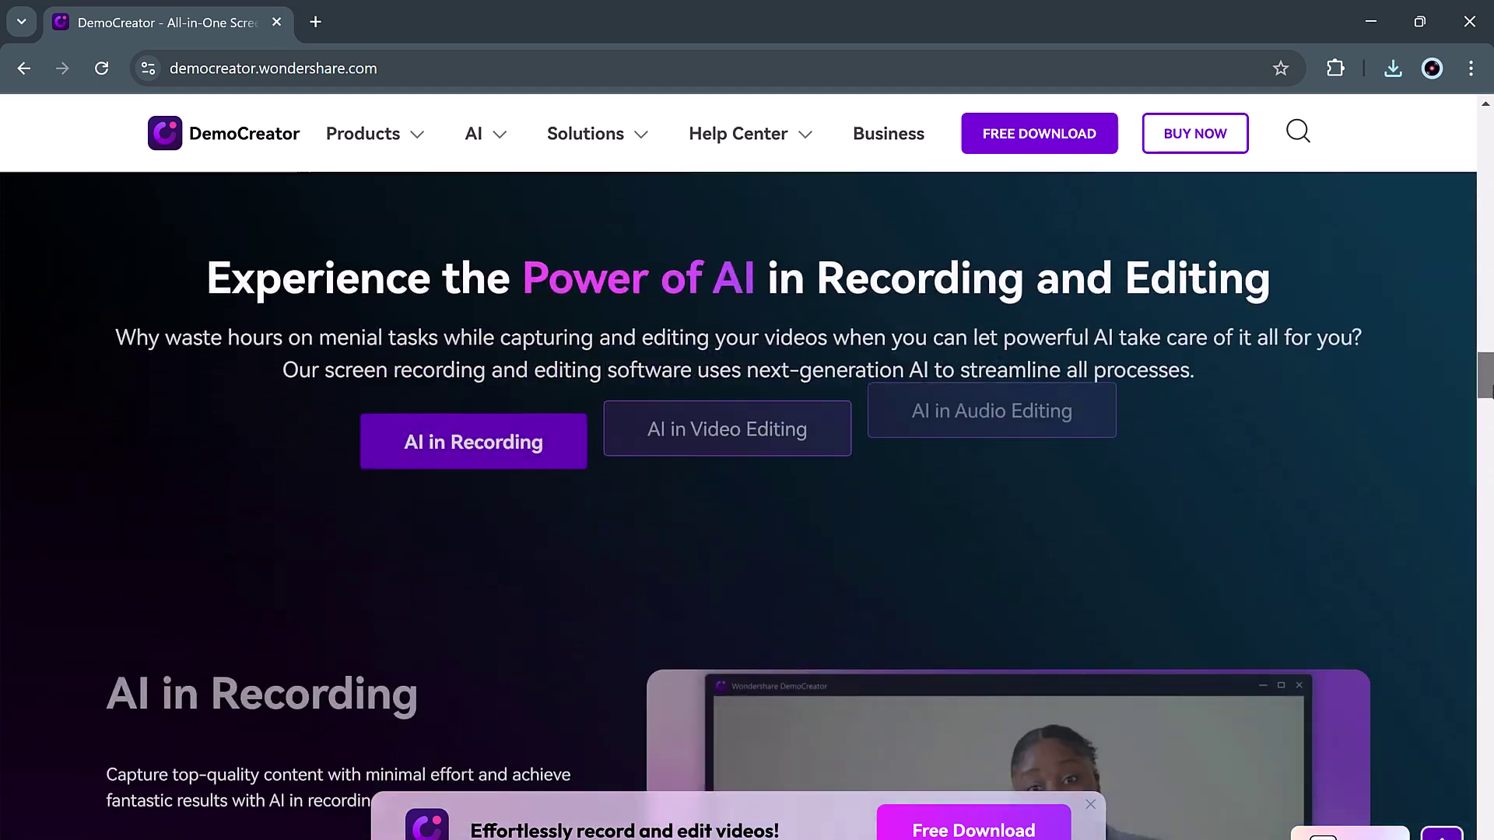
{"action": "scroll", "coordinate": [751, 467], "scroll_direction": "down", "scroll_amount": 3}
{"action": "scroll", "coordinate": [751, 466], "scroll_direction": "up", "scroll_amount": 1}
{"action": "scroll", "coordinate": [751, 350], "scroll_direction": "down", "scroll_amount": 1}
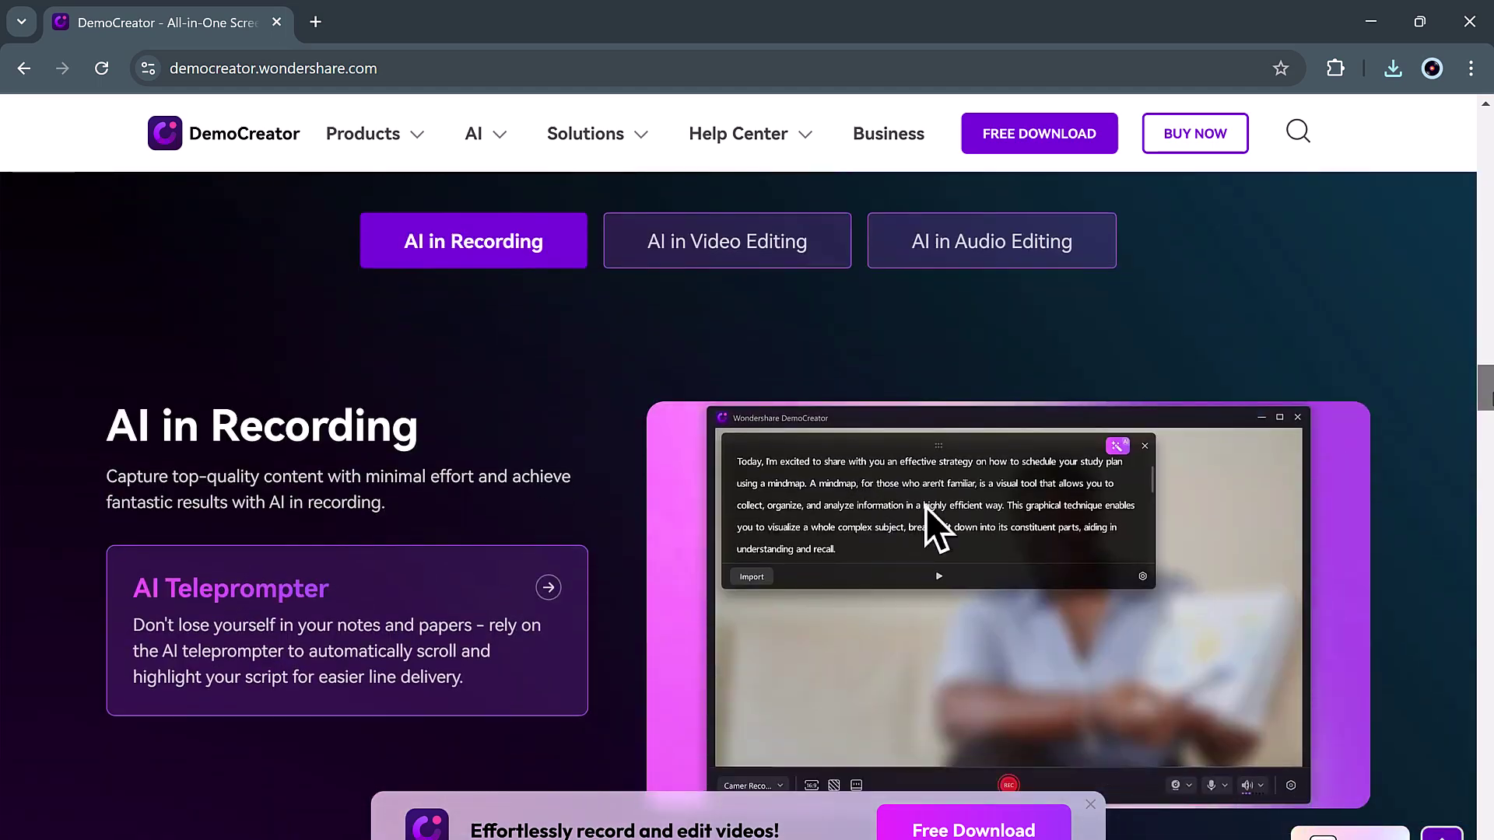
{"action": "left_click", "coordinate": [751, 230]}
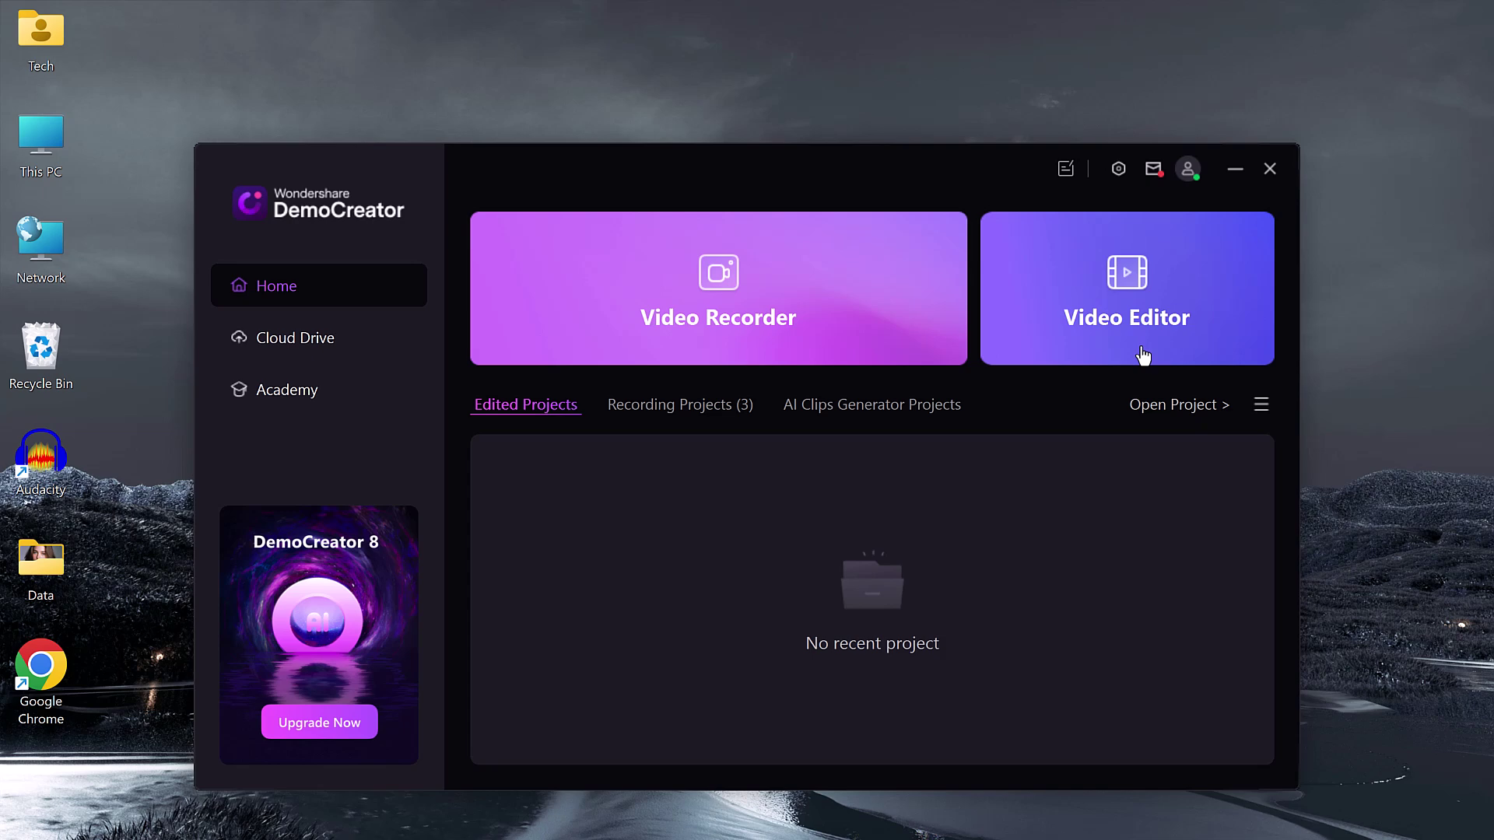
- Start the Video Recorder in Screen & Camera mode
{"action": "left_click", "coordinate": [819, 340]}
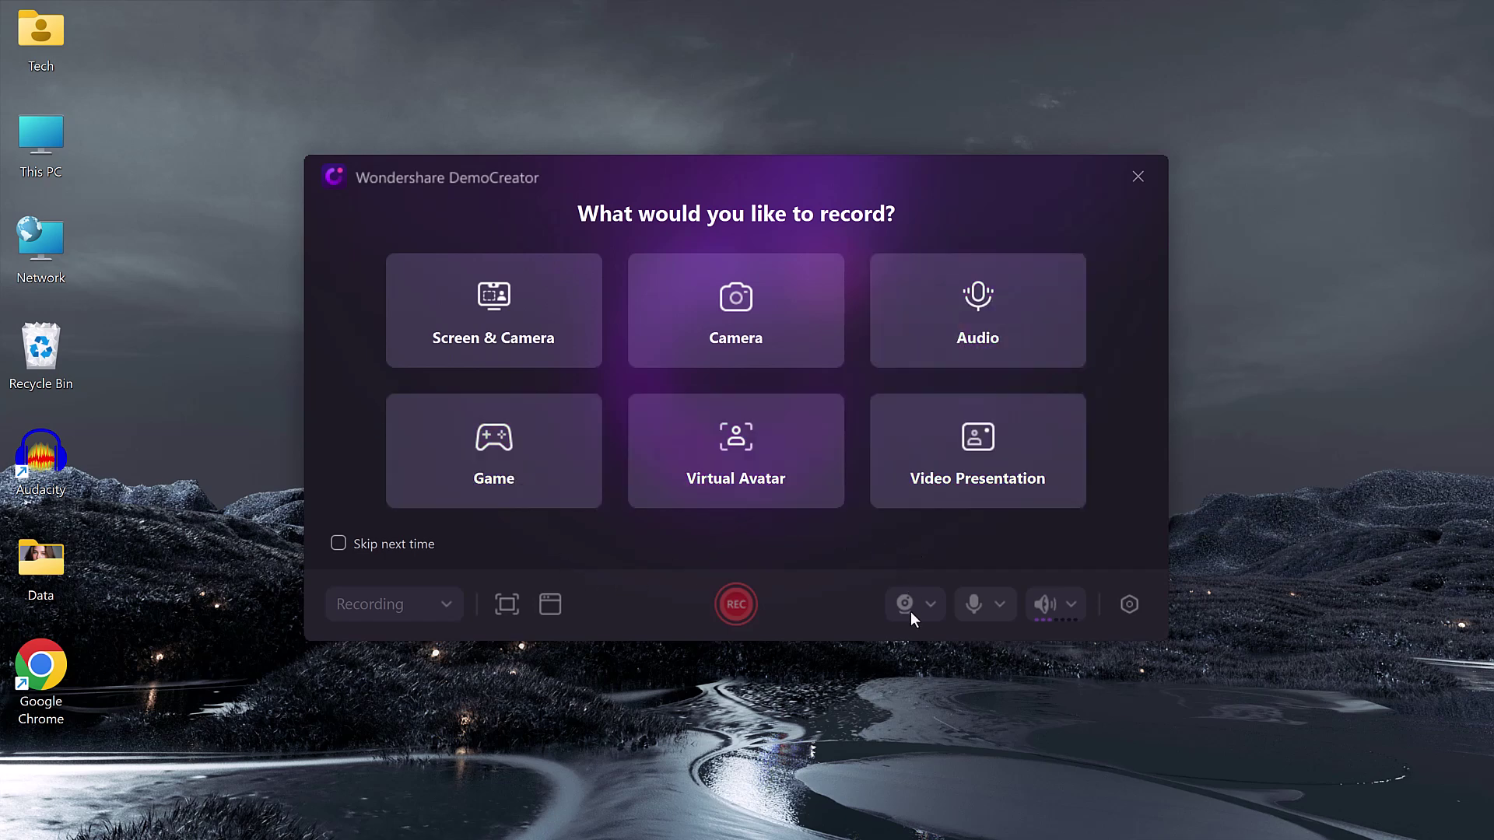
{"action": "left_click", "coordinate": [544, 319]}
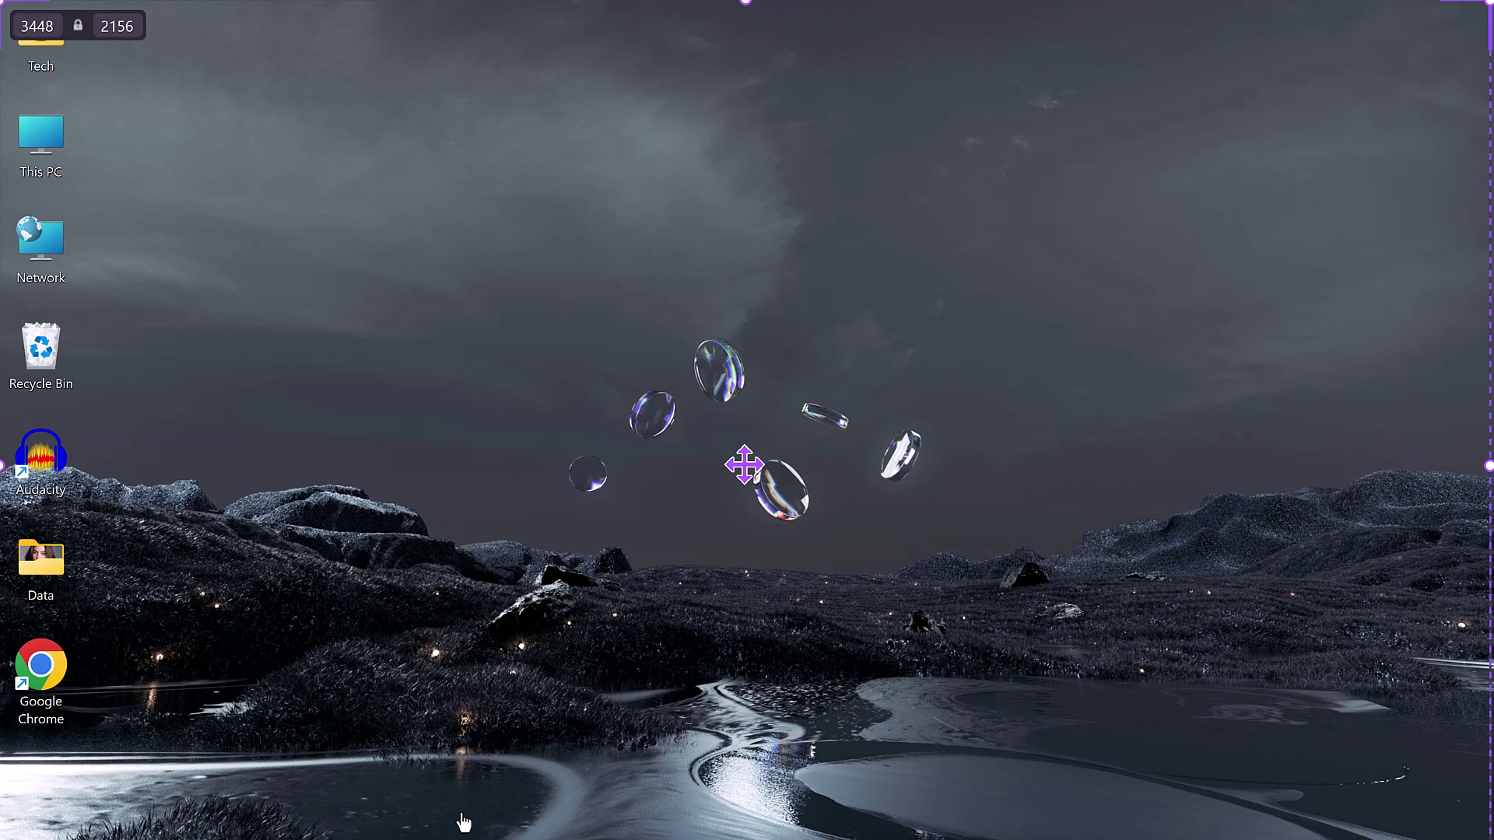
- Switch to single-window capture and enable Smart Zoom, Cursor Highlight and AI Voice Cleaner presets
{"action": "left_click", "coordinate": [515, 575]}
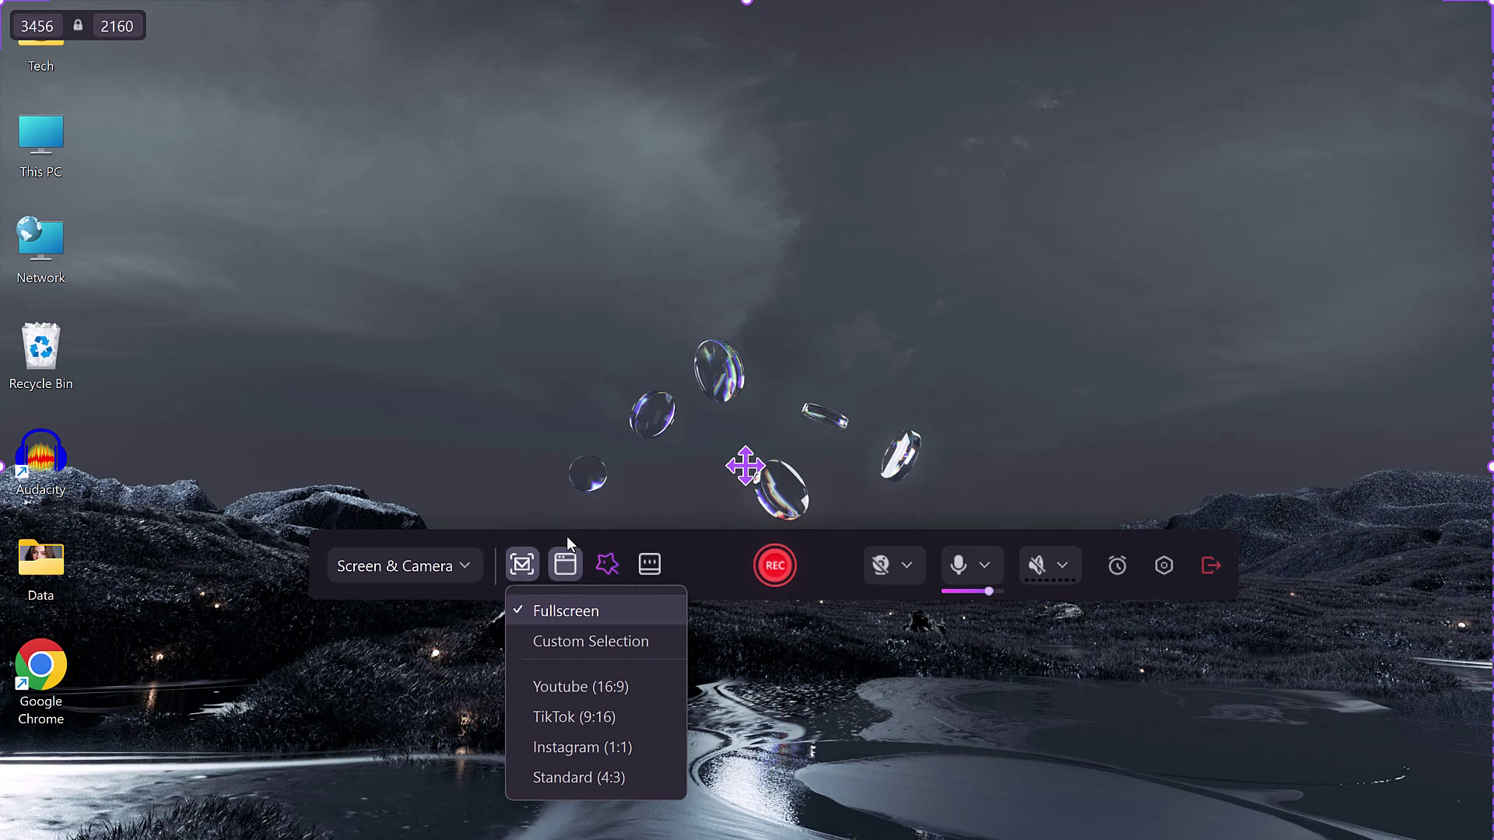
{"action": "left_click", "coordinate": [566, 565]}
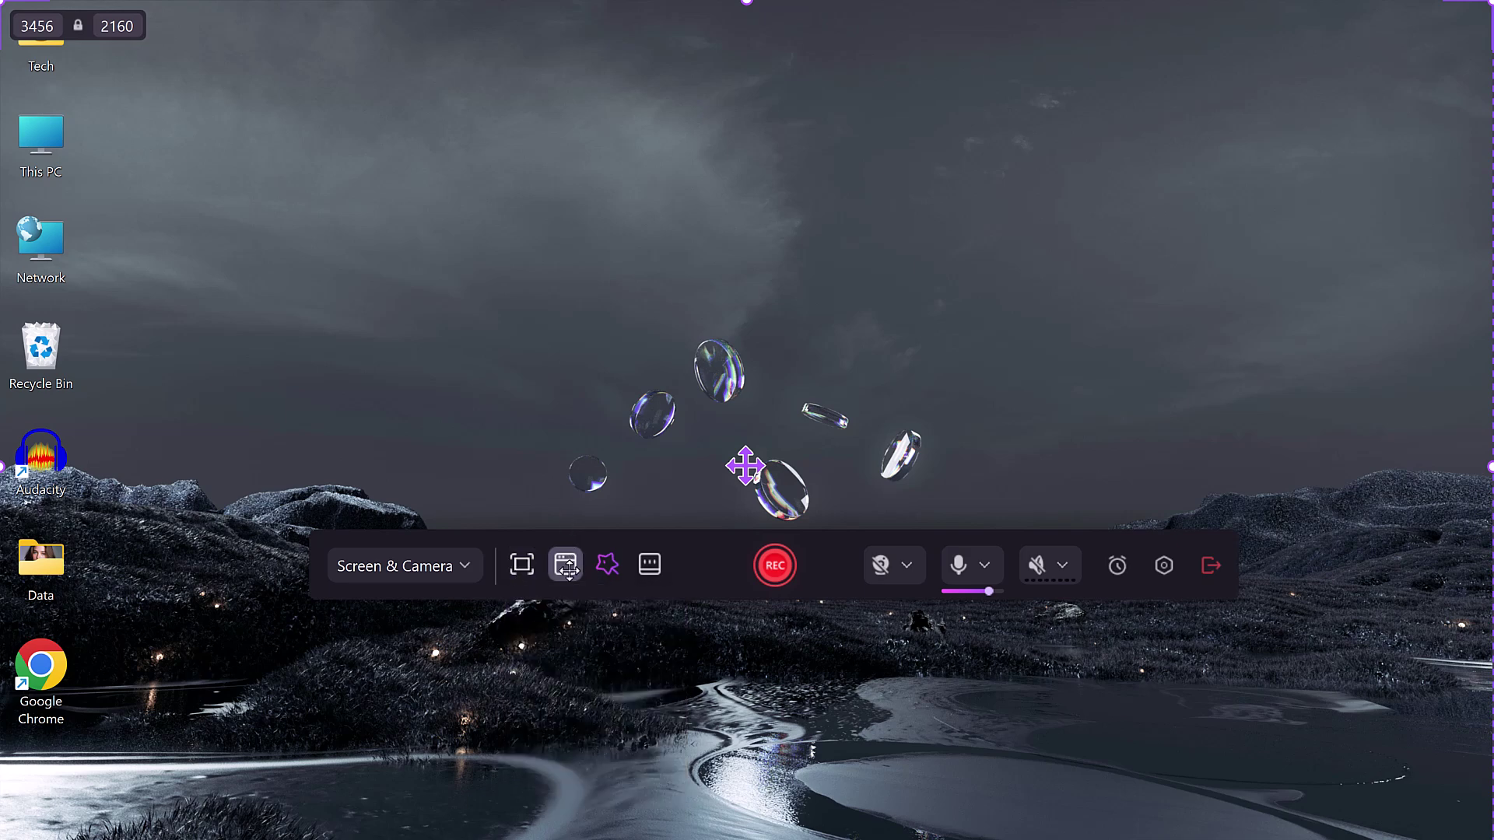
{"action": "left_click", "coordinate": [605, 565]}
{"action": "mouse_move", "coordinate": [677, 413]}
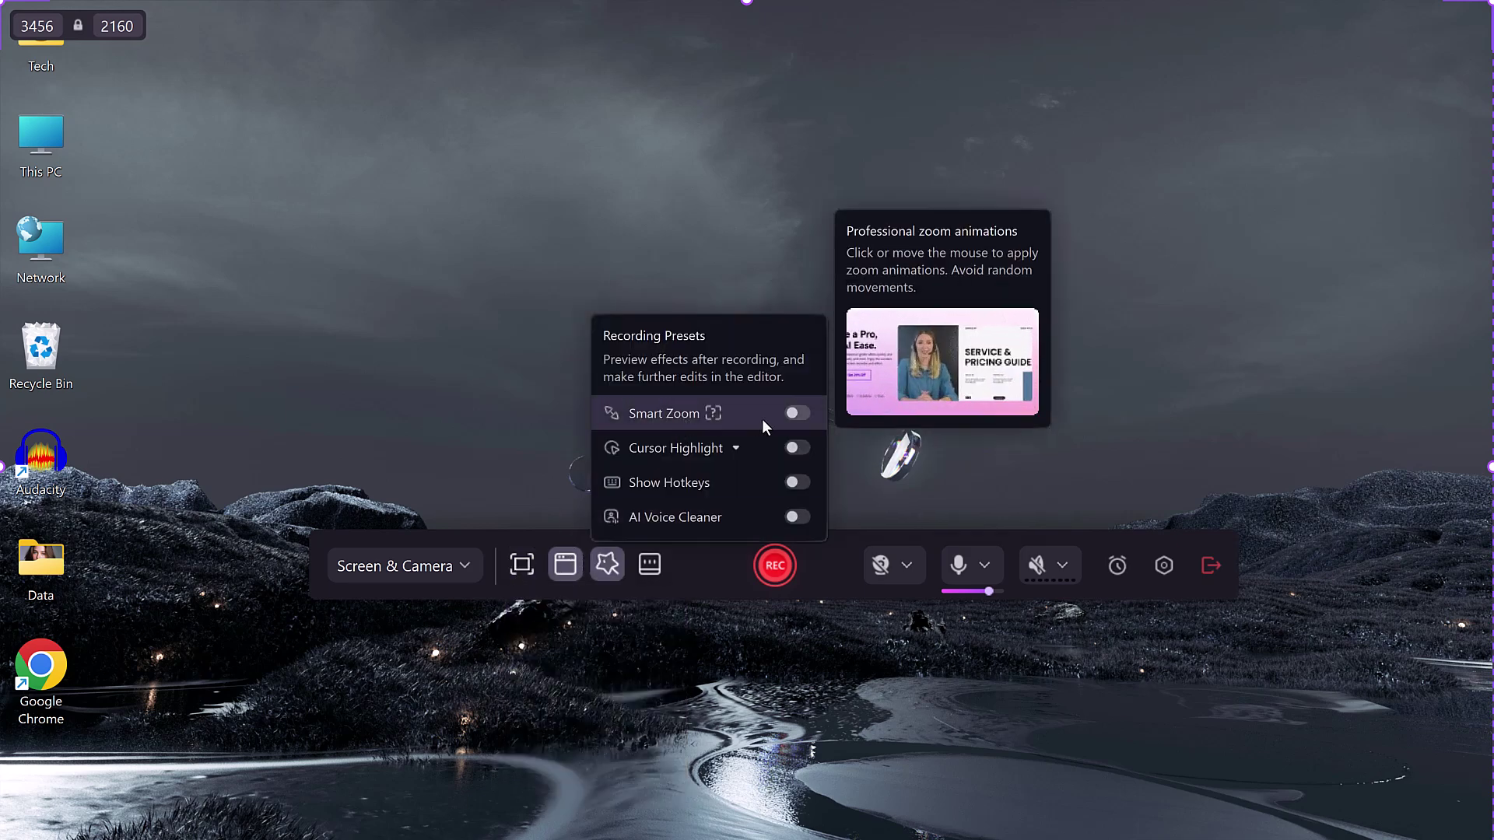
{"action": "left_click", "coordinate": [802, 417]}
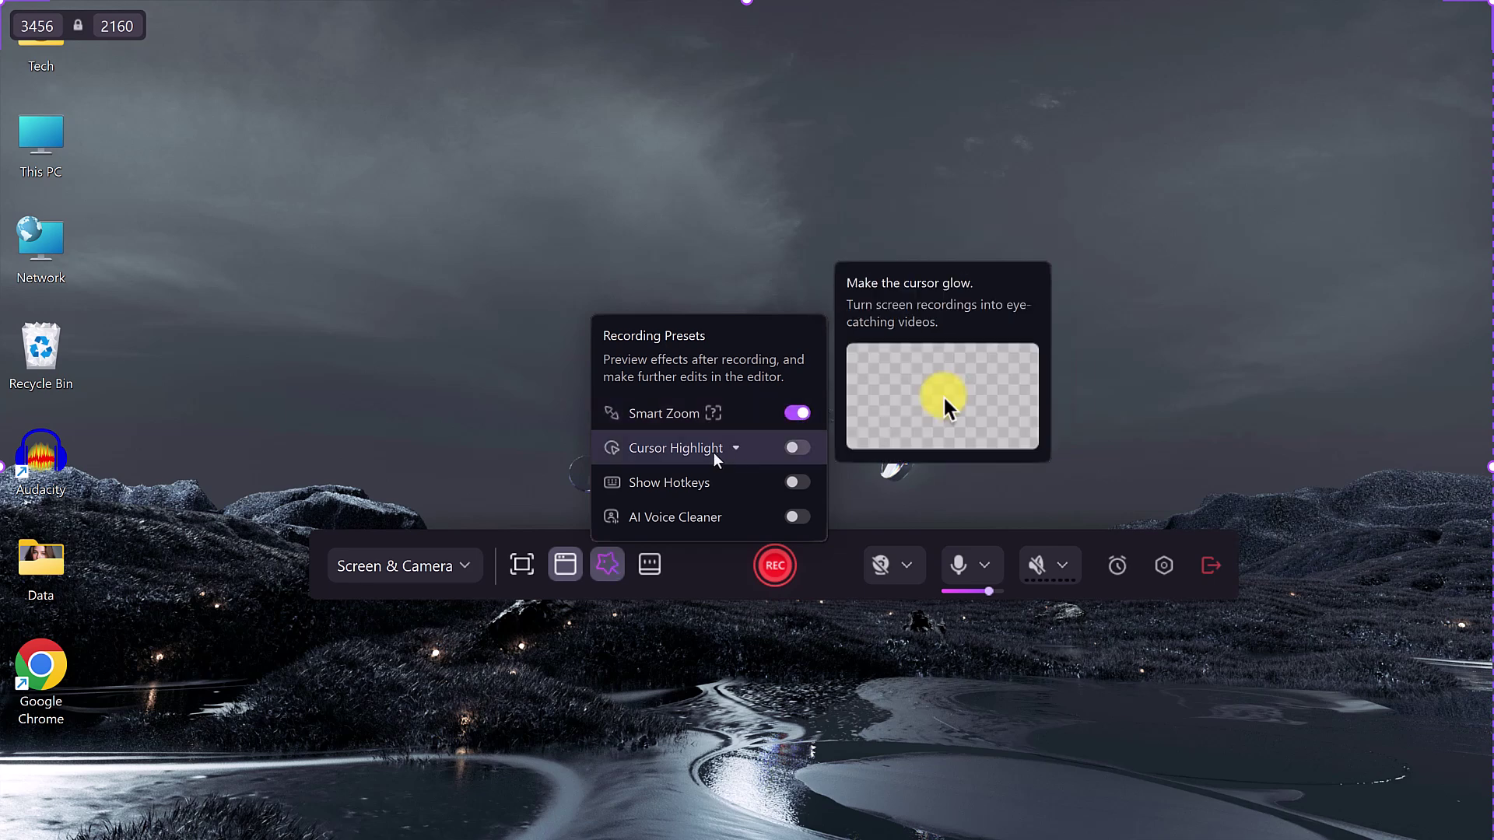
{"action": "left_click", "coordinate": [797, 450]}
{"action": "left_click", "coordinate": [797, 518]}
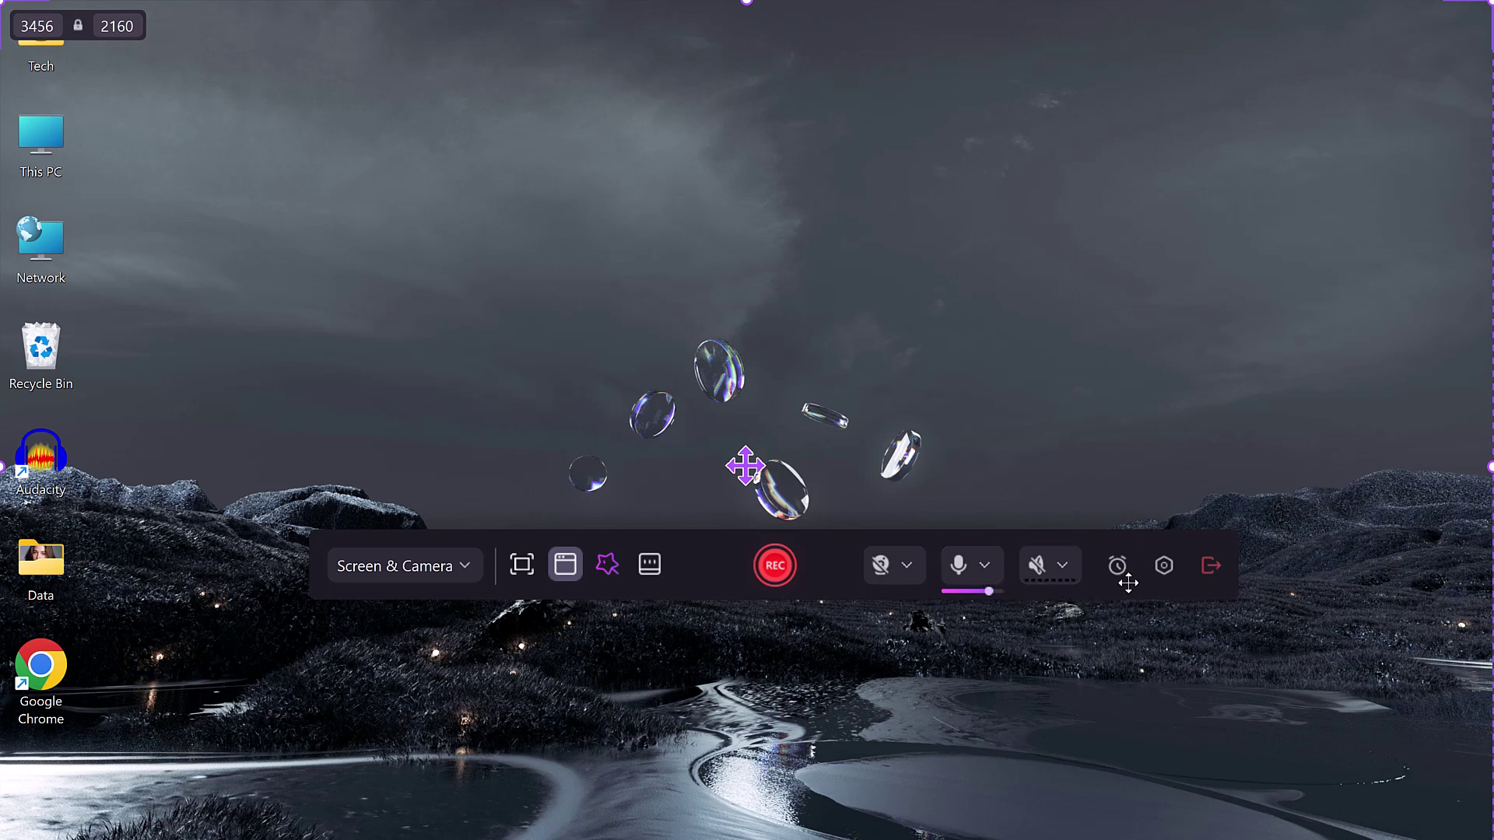
- Record while marking This PC with a checkmark, red circle and arrow, then stop with F10
{"action": "left_click", "coordinate": [772, 567]}
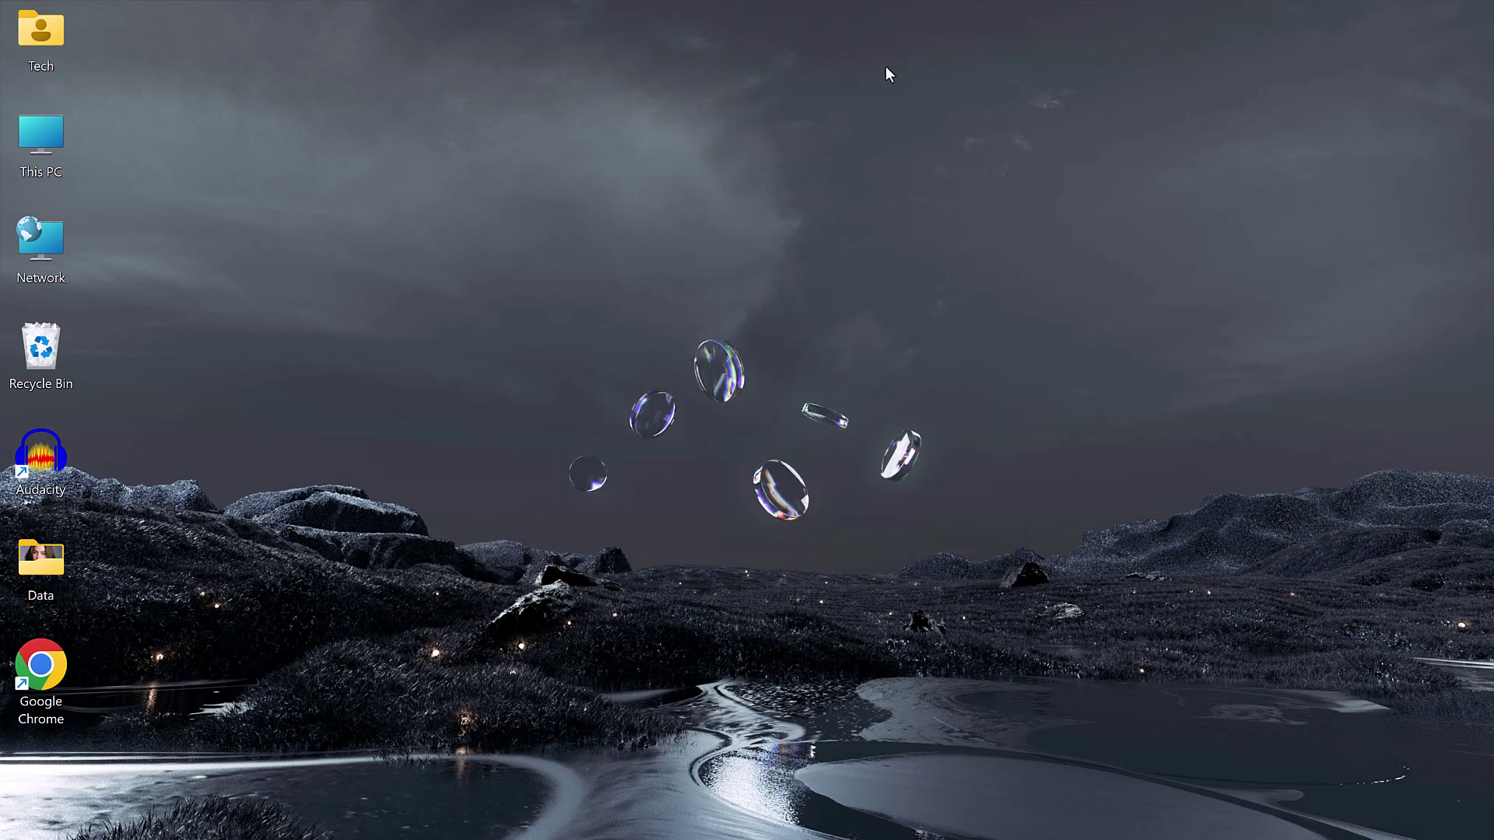
{"action": "left_click_drag", "start_coordinate": [71, 126], "coordinate": [196, 93]}
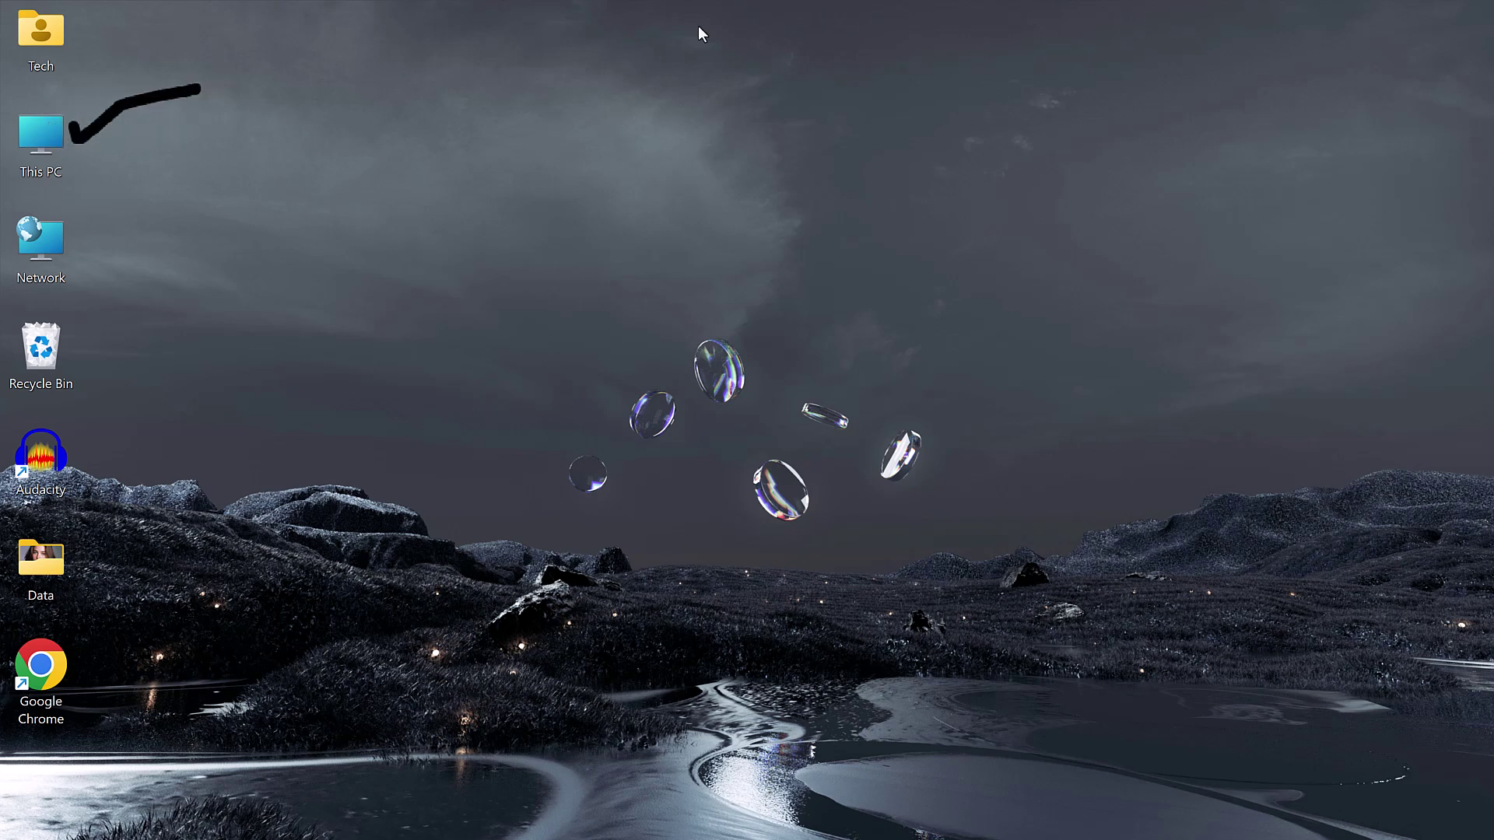
{"action": "mouse_move", "coordinate": [12, 100]}
{"action": "left_mouse_down"}
{"action": "mouse_move", "coordinate": [152, 175]}
{"action": "mouse_move", "coordinate": [88, 190]}
{"action": "left_mouse_up"}
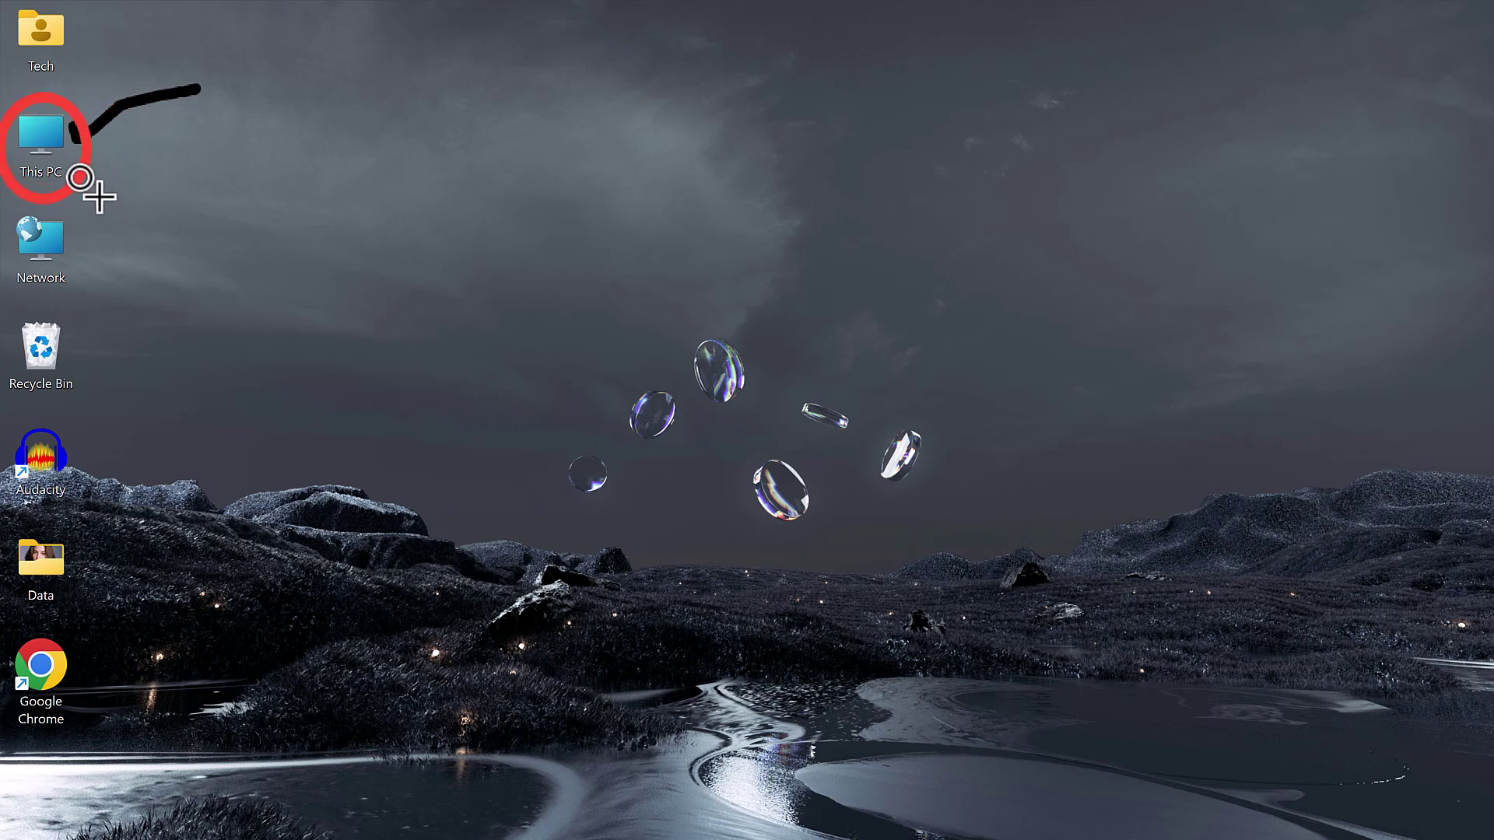
{"action": "left_click_drag", "start_coordinate": [277, 491], "coordinate": [69, 280]}
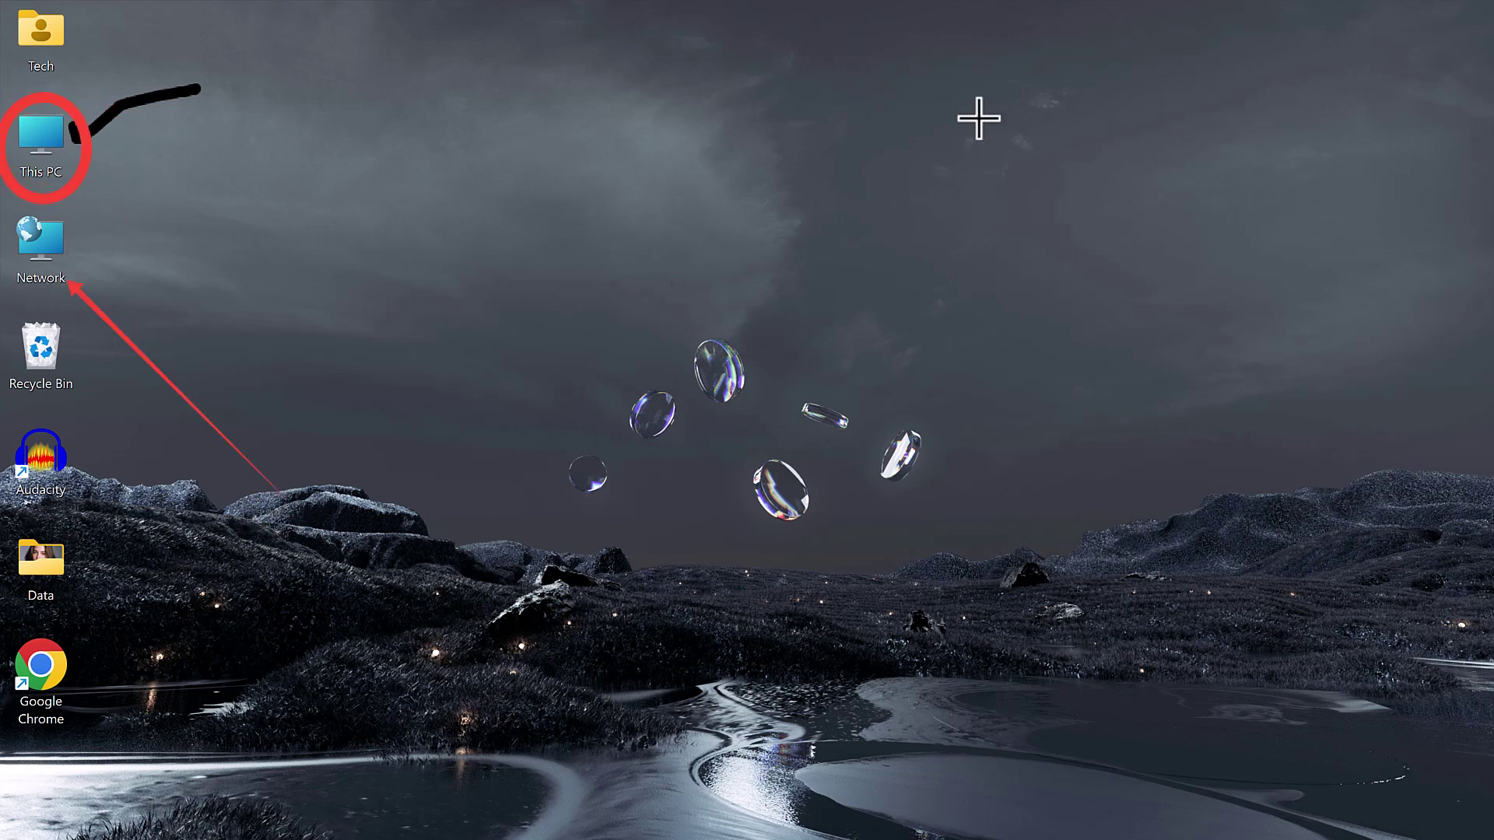
{"action": "key", "text": "Escape"}
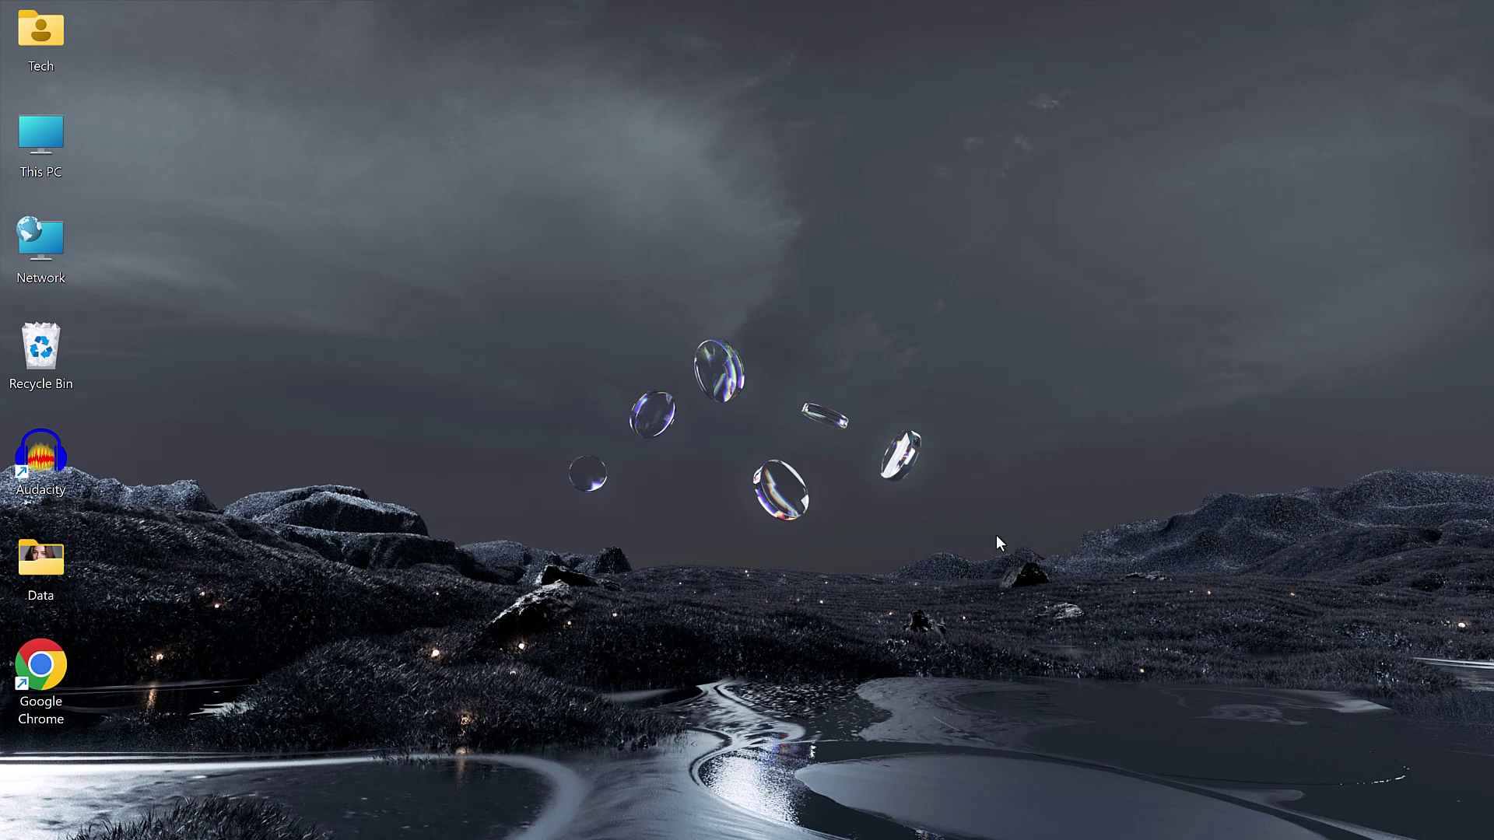
{"action": "key", "text": "F10"}
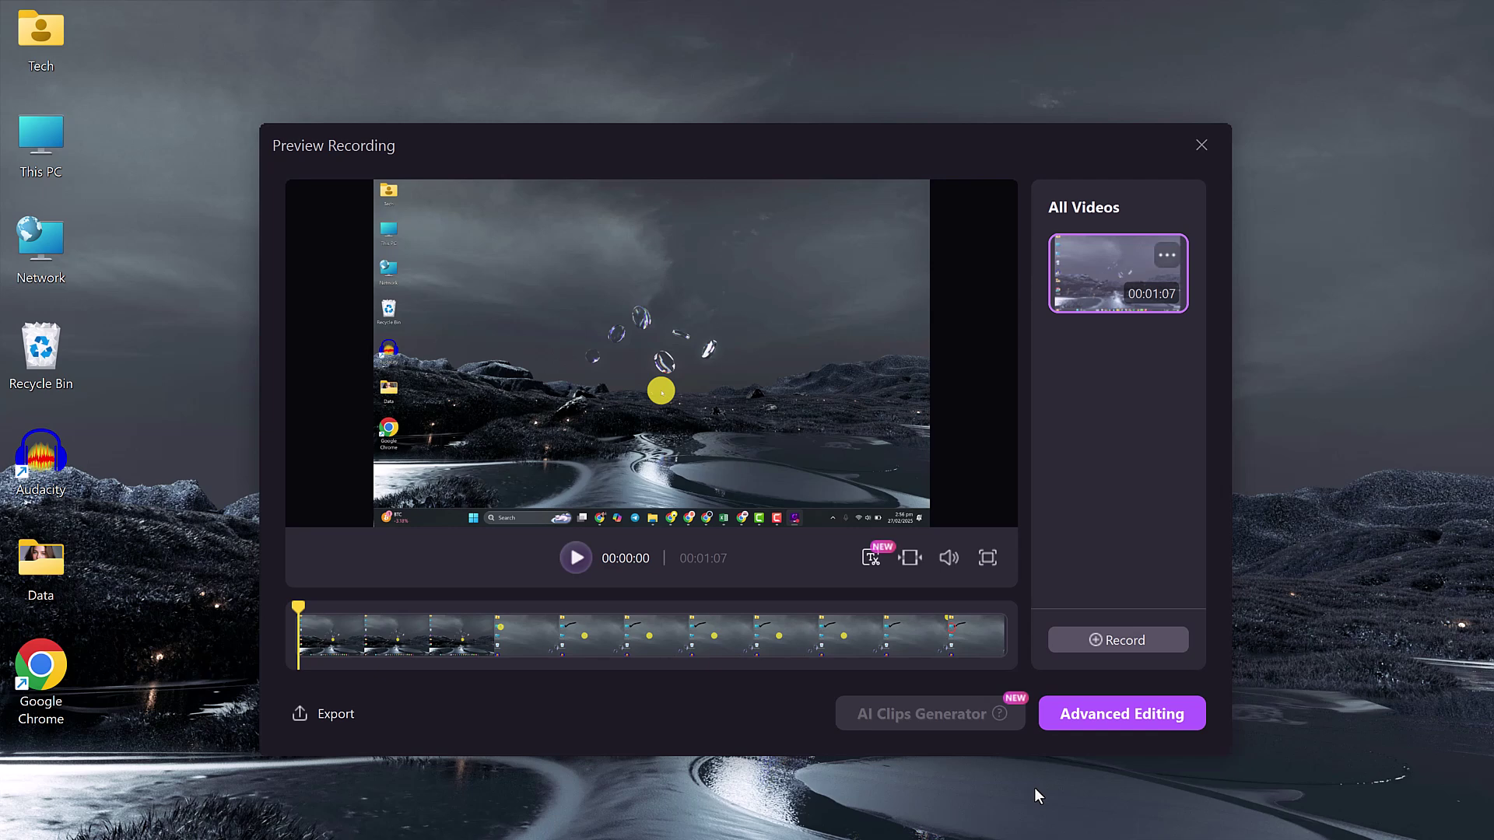
- Trim the clip, preview it from about 15 seconds, and open it in Advanced Editing
{"action": "left_click", "coordinate": [675, 618]}
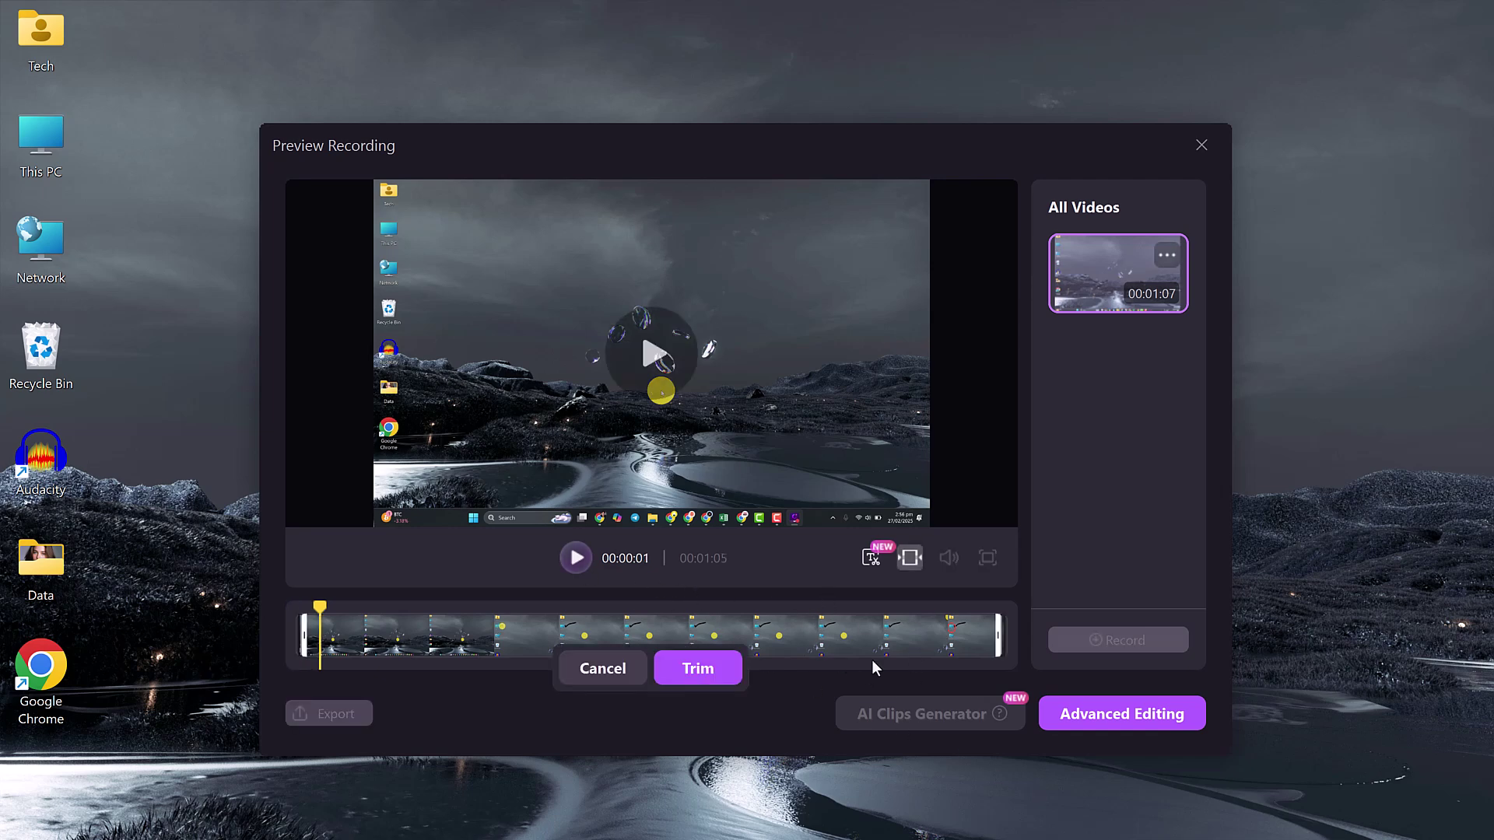
{"action": "left_click", "coordinate": [459, 609]}
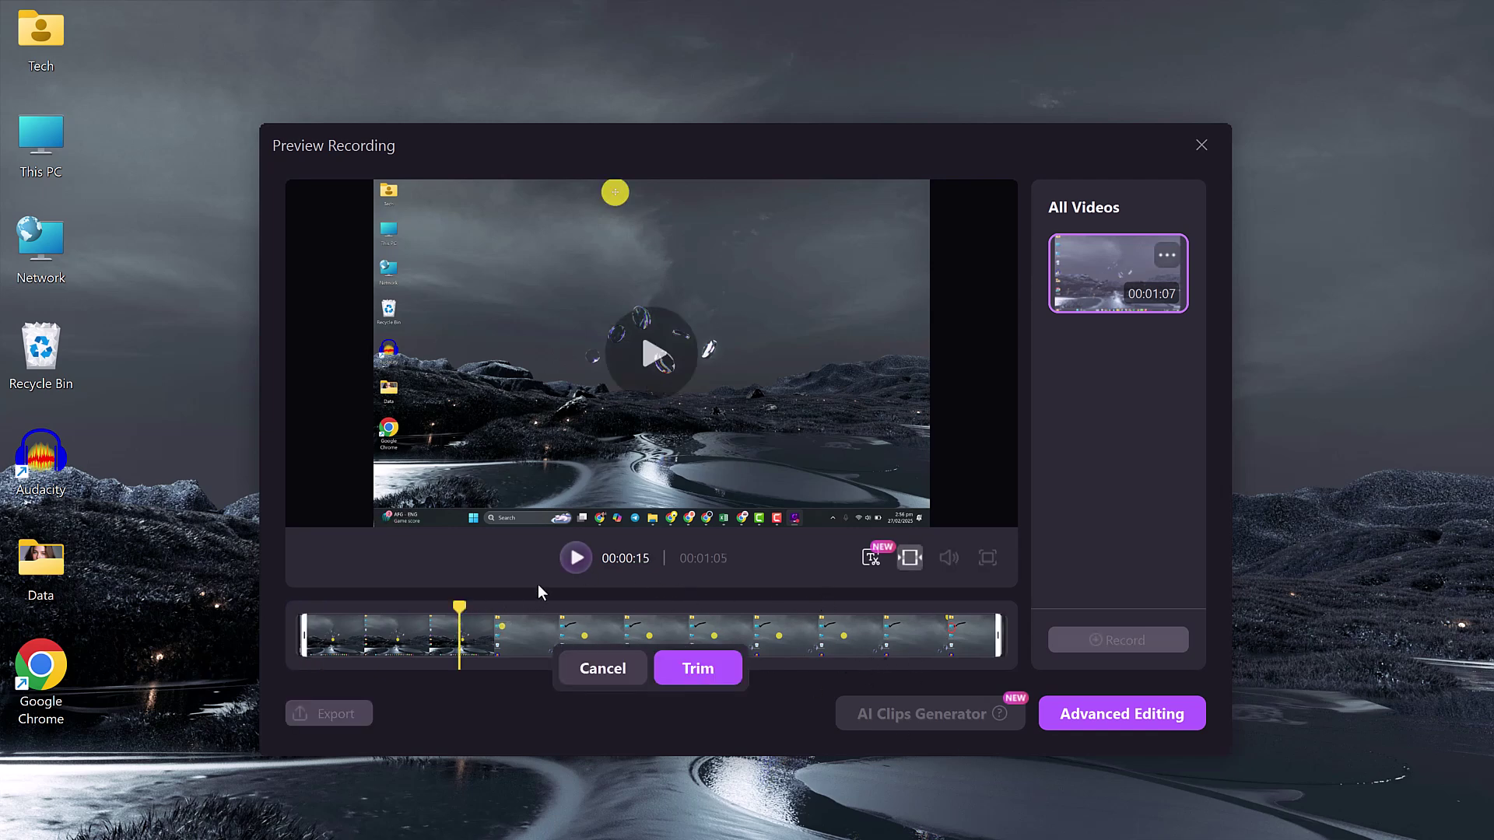
{"action": "left_click", "coordinate": [579, 556]}
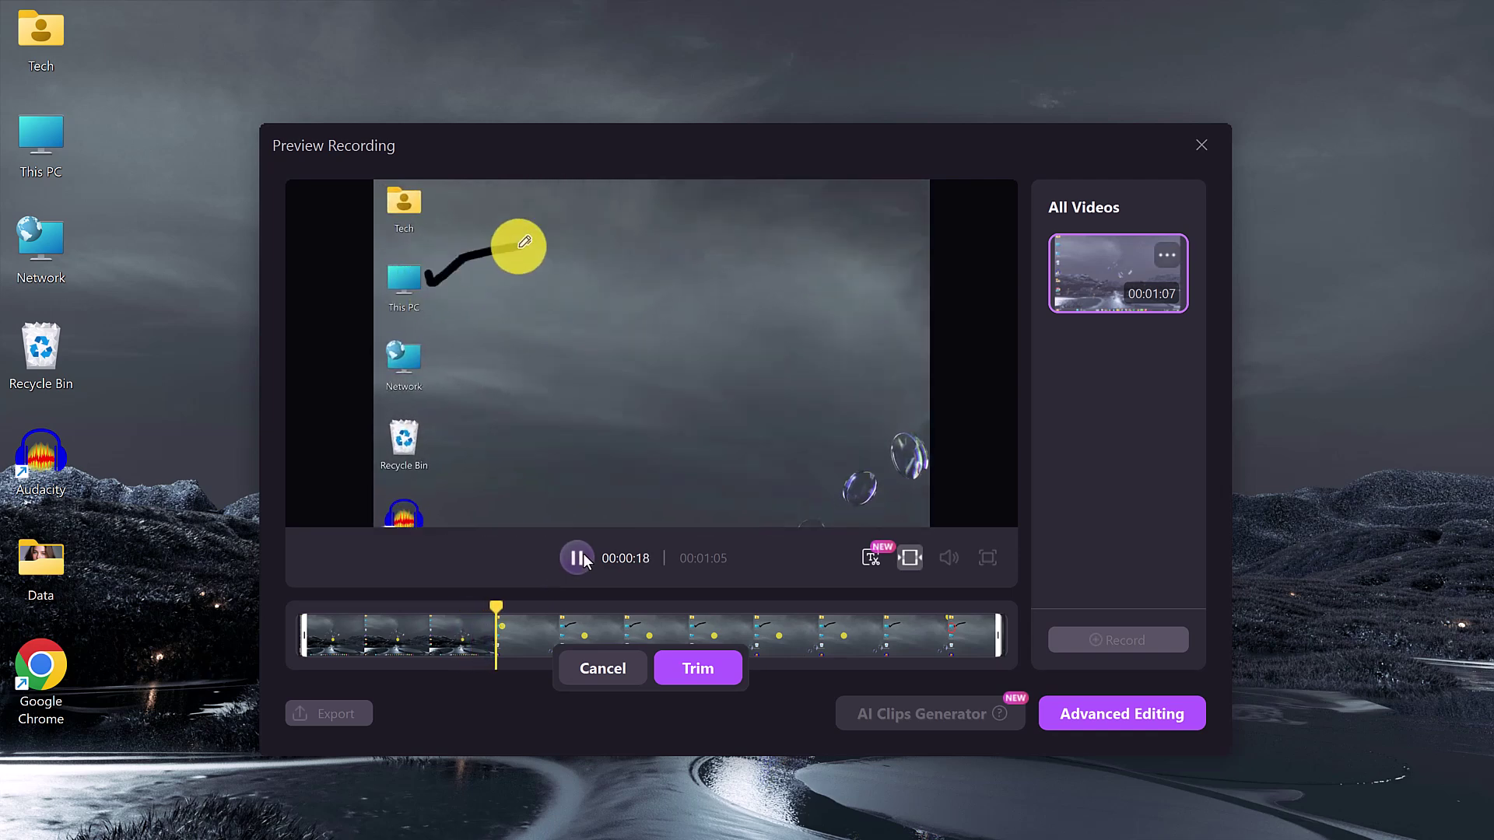
{"action": "key", "text": "space"}
{"action": "left_click", "coordinate": [1128, 714]}
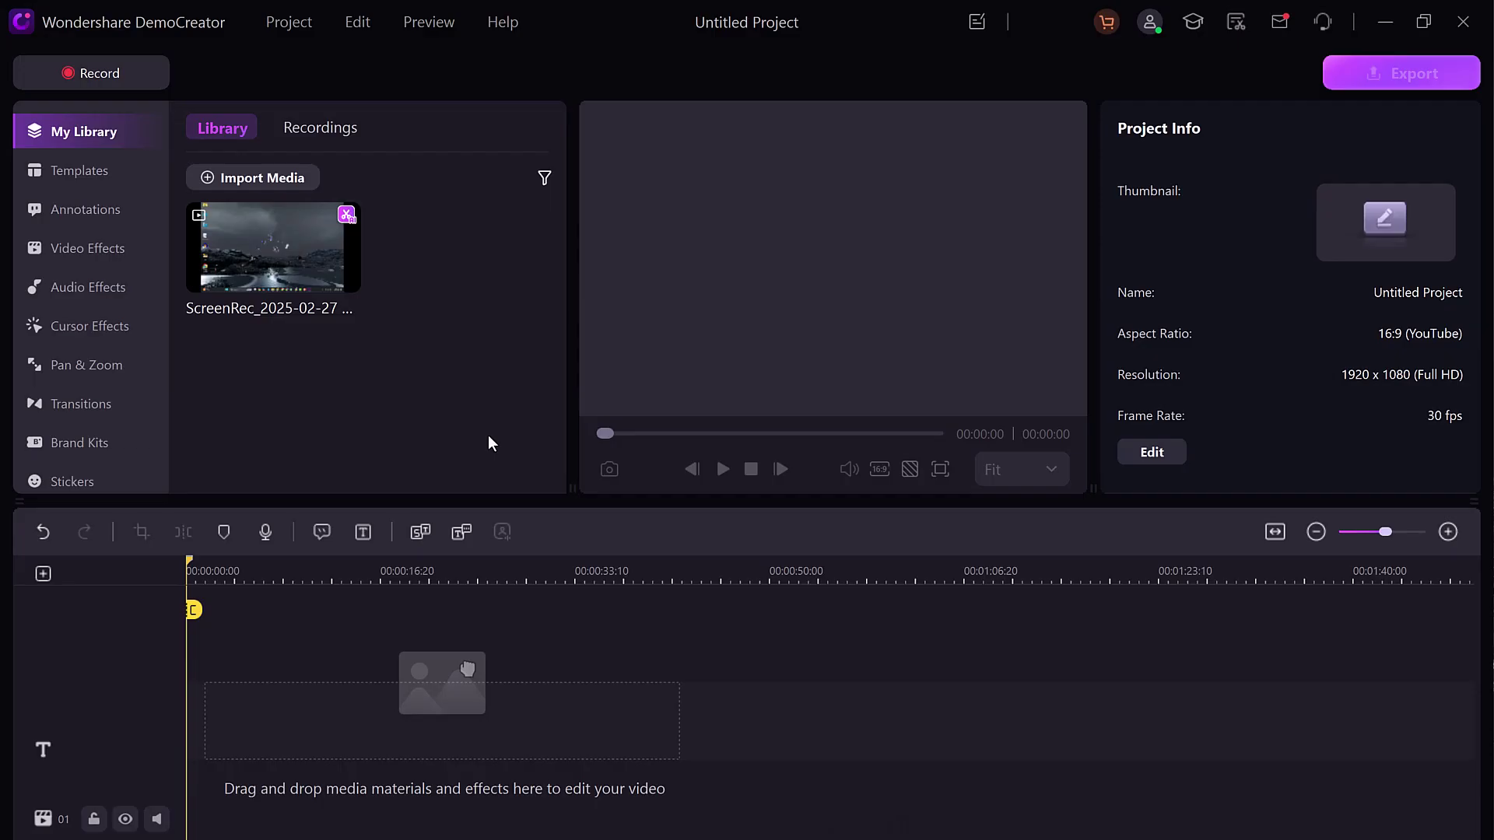
{"action": "left_click", "coordinate": [870, 468]}
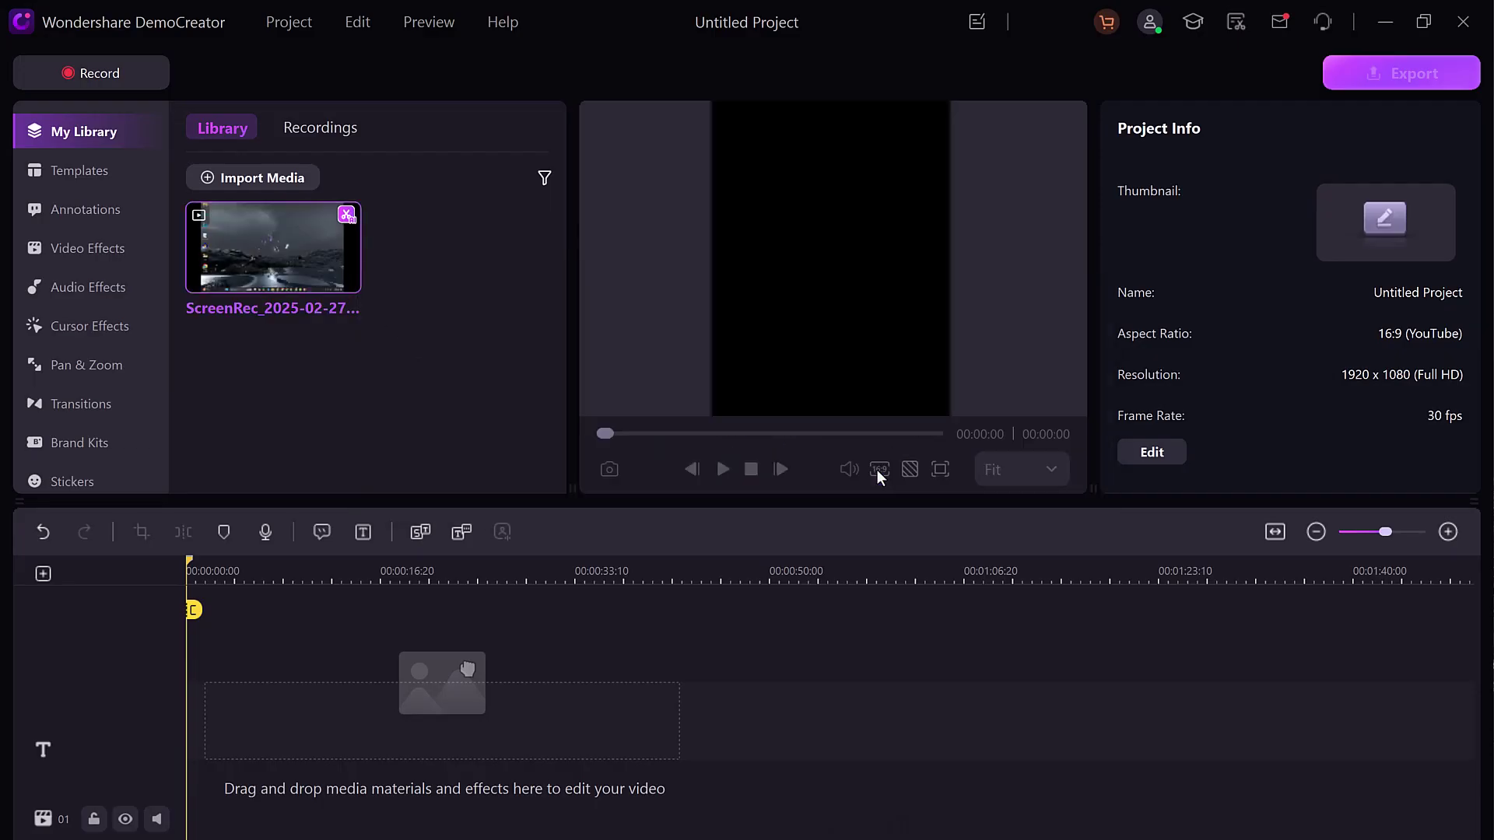
{"action": "left_click", "coordinate": [386, 572]}
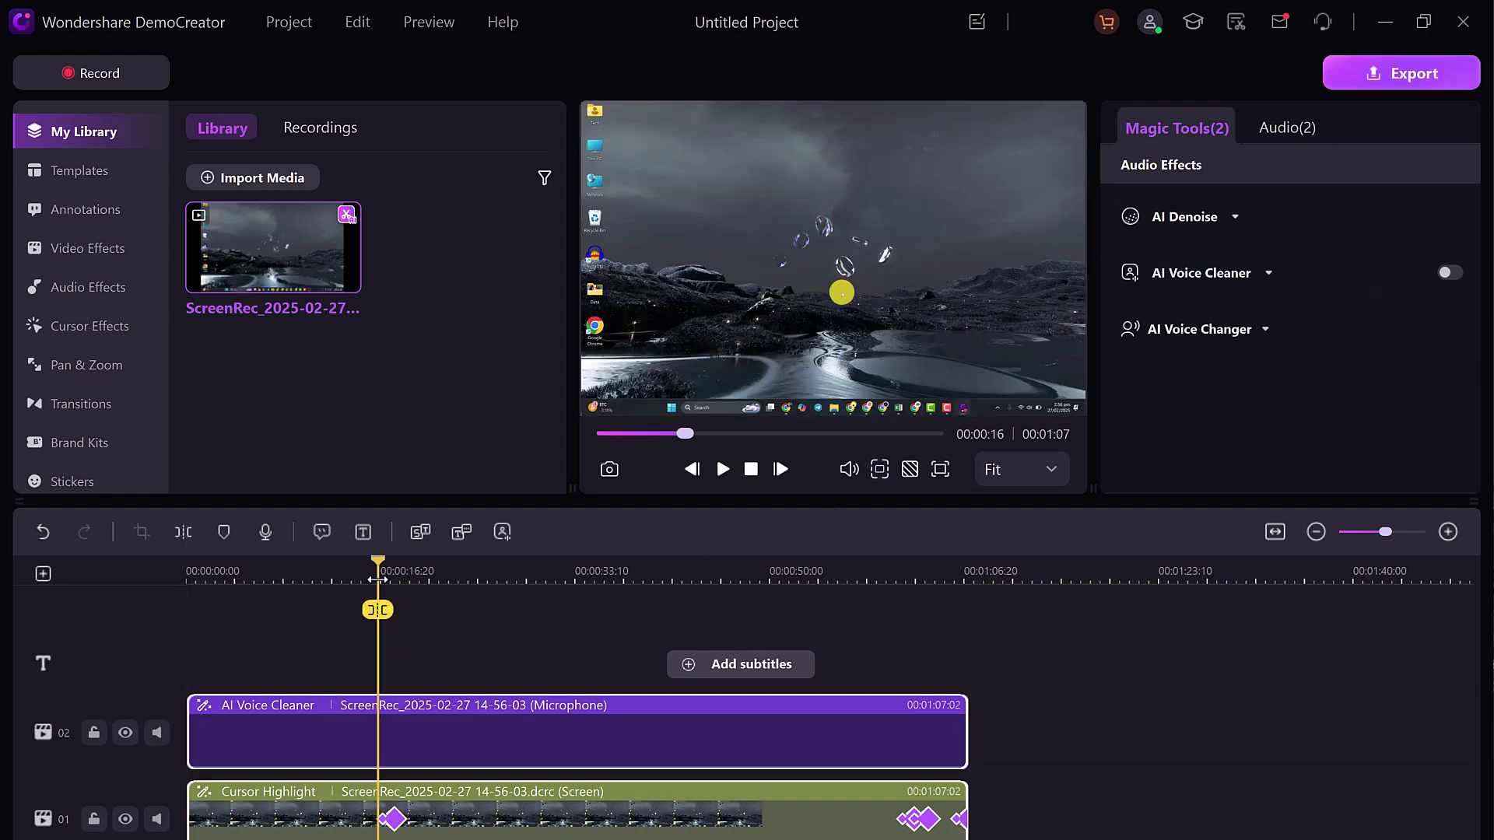
{"action": "left_click", "coordinate": [722, 469]}
{"action": "left_click", "coordinate": [624, 571]}
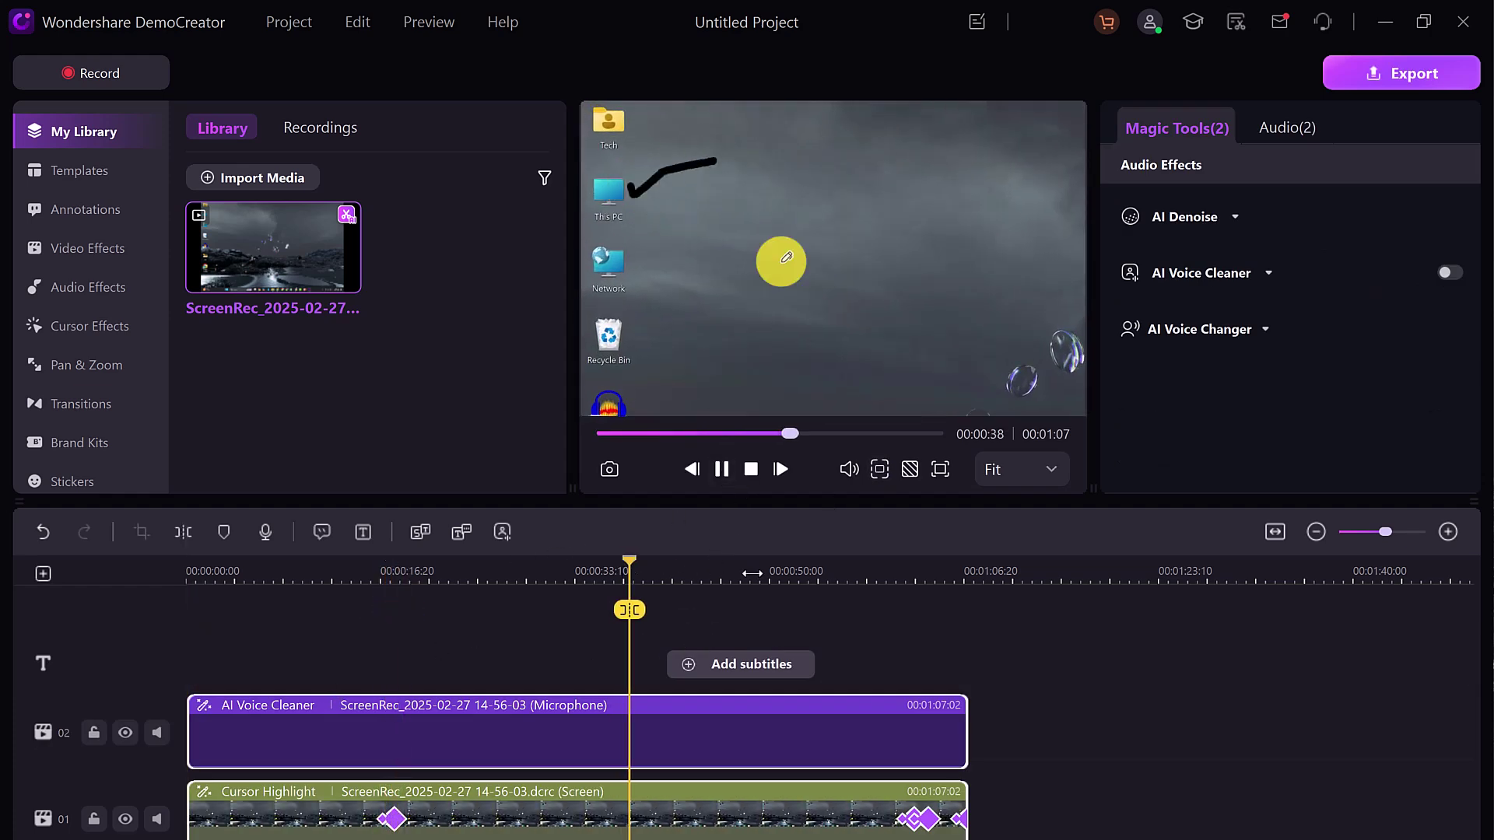
{"action": "left_click_drag", "start_coordinate": [630, 571], "coordinate": [914, 582]}
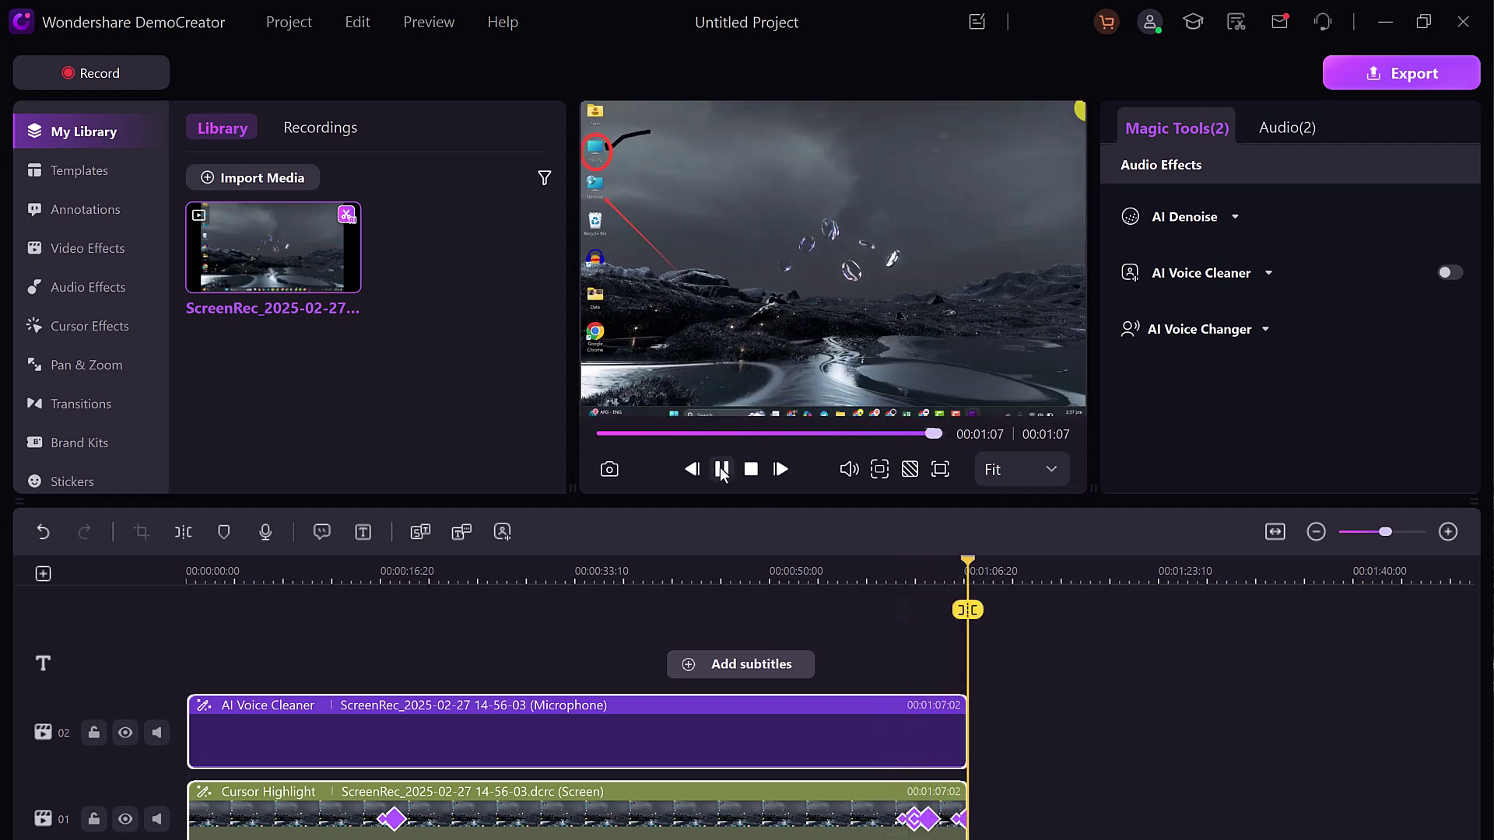
{"action": "left_click", "coordinate": [1466, 671]}
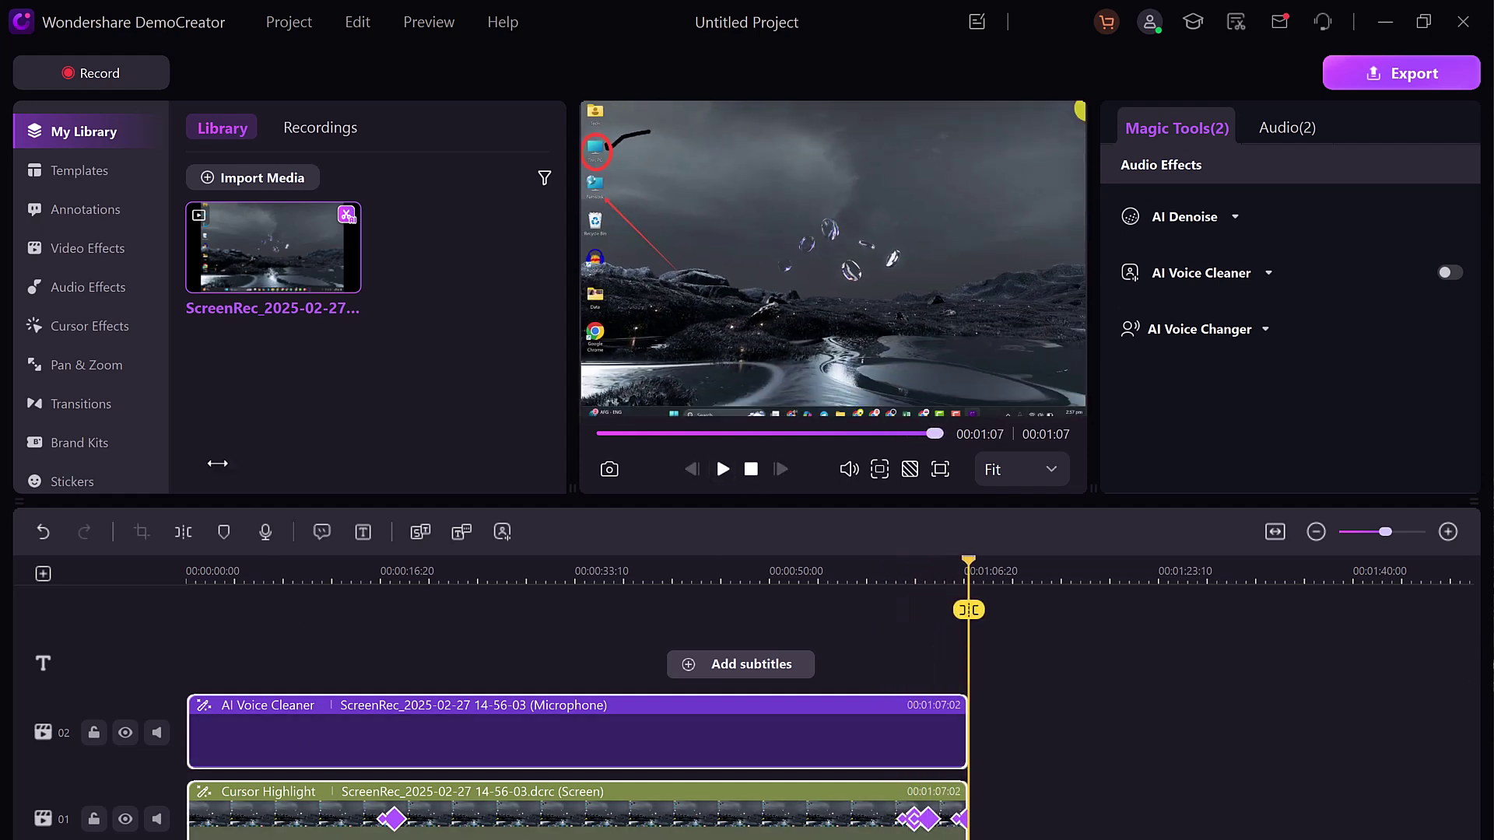
- Add the Text 2 title from Basic Text and clear its TEXT placeholder
{"action": "left_click", "coordinate": [91, 211]}
{"action": "scroll", "coordinate": [443, 350], "scroll_direction": "down", "scroll_amount": 2}
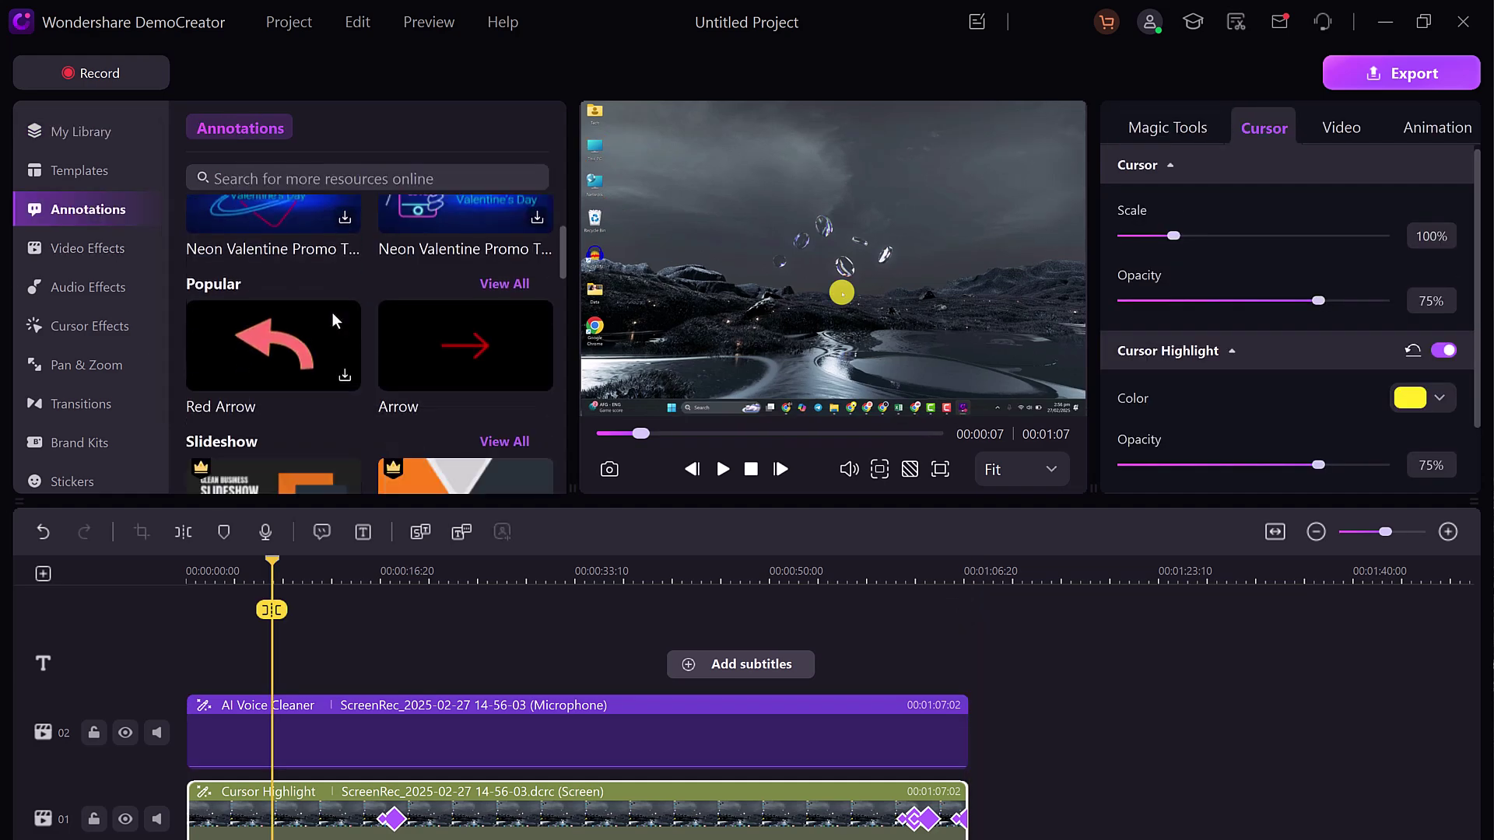
{"action": "scroll", "coordinate": [428, 356], "scroll_direction": "down", "scroll_amount": 2}
{"action": "scroll", "coordinate": [428, 356], "scroll_direction": "down", "scroll_amount": 3}
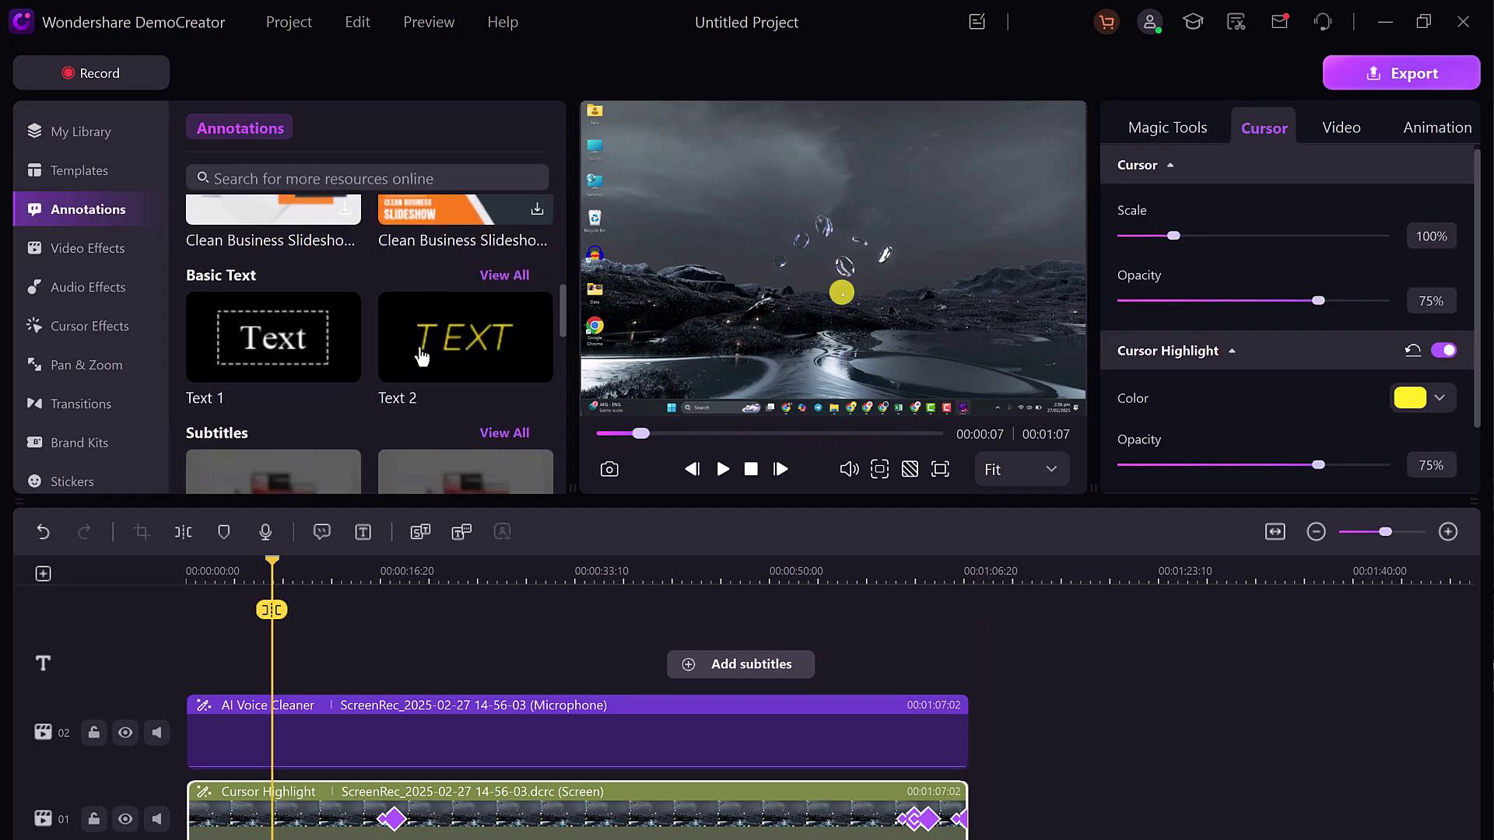
{"action": "left_click", "coordinate": [540, 368]}
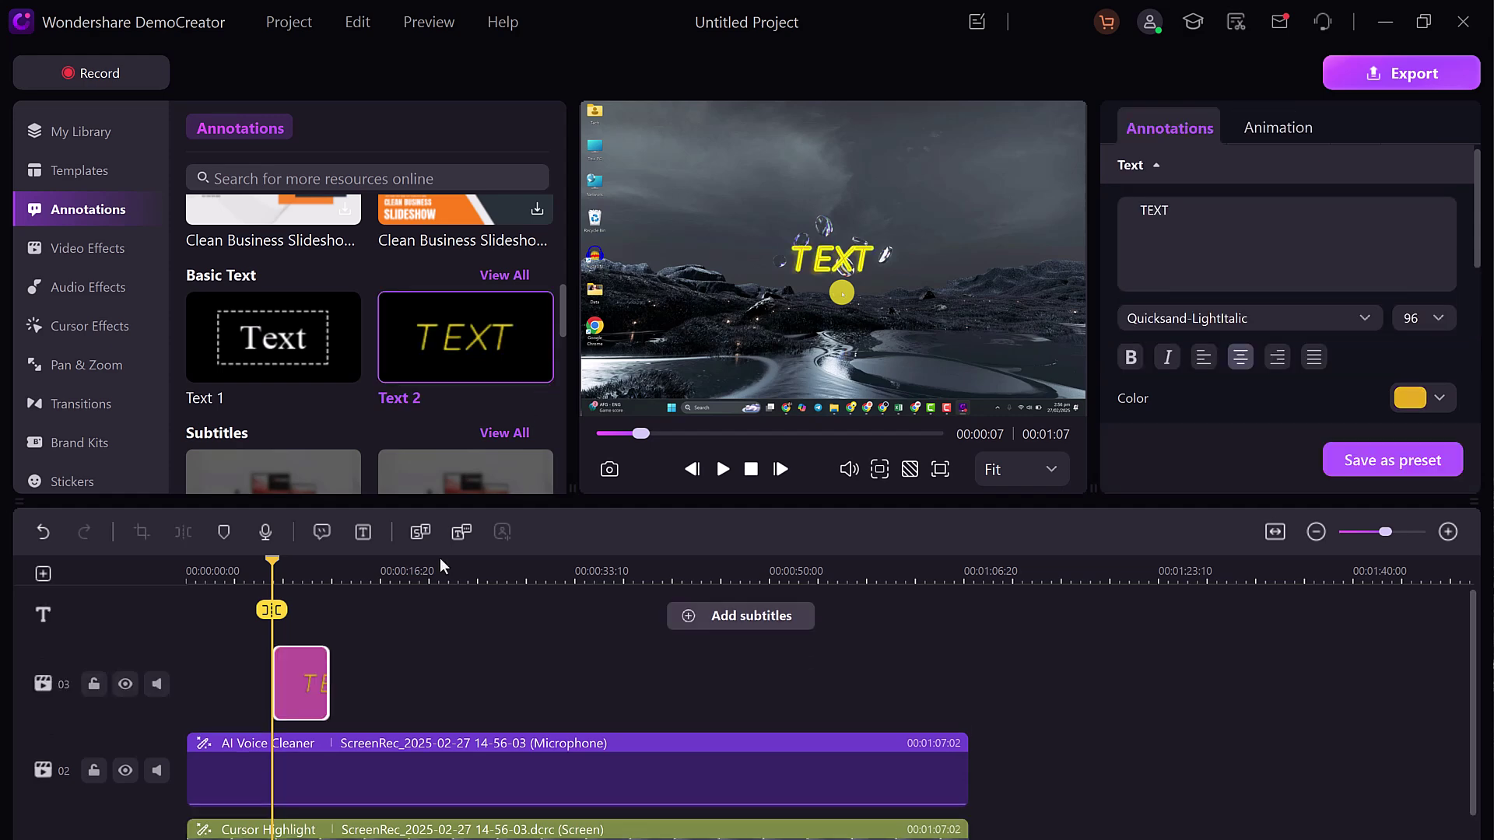
{"action": "left_click", "coordinate": [292, 566]}
{"action": "left_click", "coordinate": [1213, 216]}
{"action": "double_click", "coordinate": [1214, 215]}
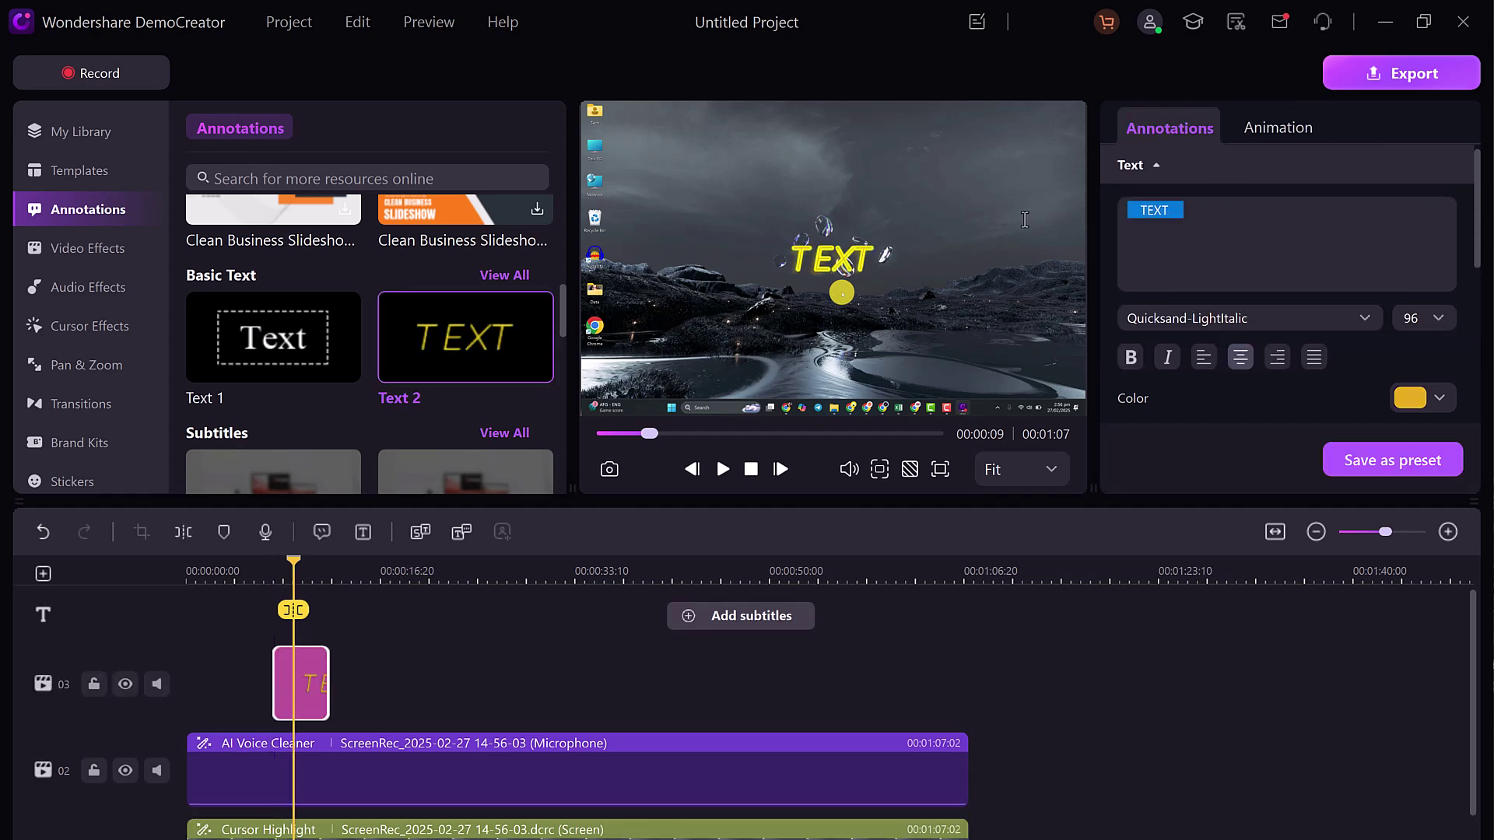
{"action": "key", "text": "ctrl+a"}
{"action": "key", "text": "BackSpace"}
{"action": "type", "text": "Like & Subscrib"}
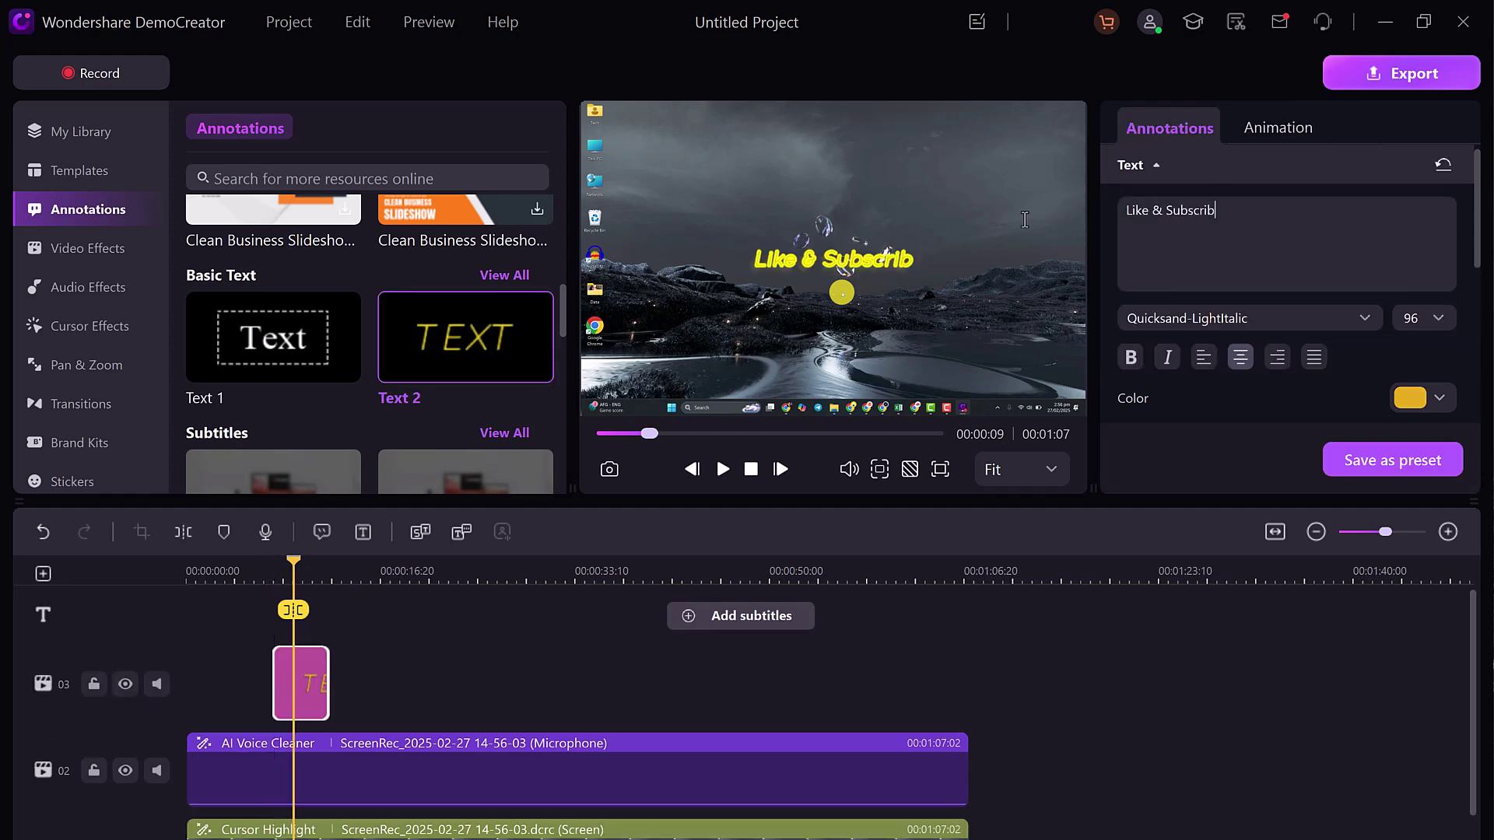
{"action": "type", "text": "e"}
- Set the Like & Subscribe title to size 44 and move it to the bottom-right corner
{"action": "left_click", "coordinate": [1437, 324]}
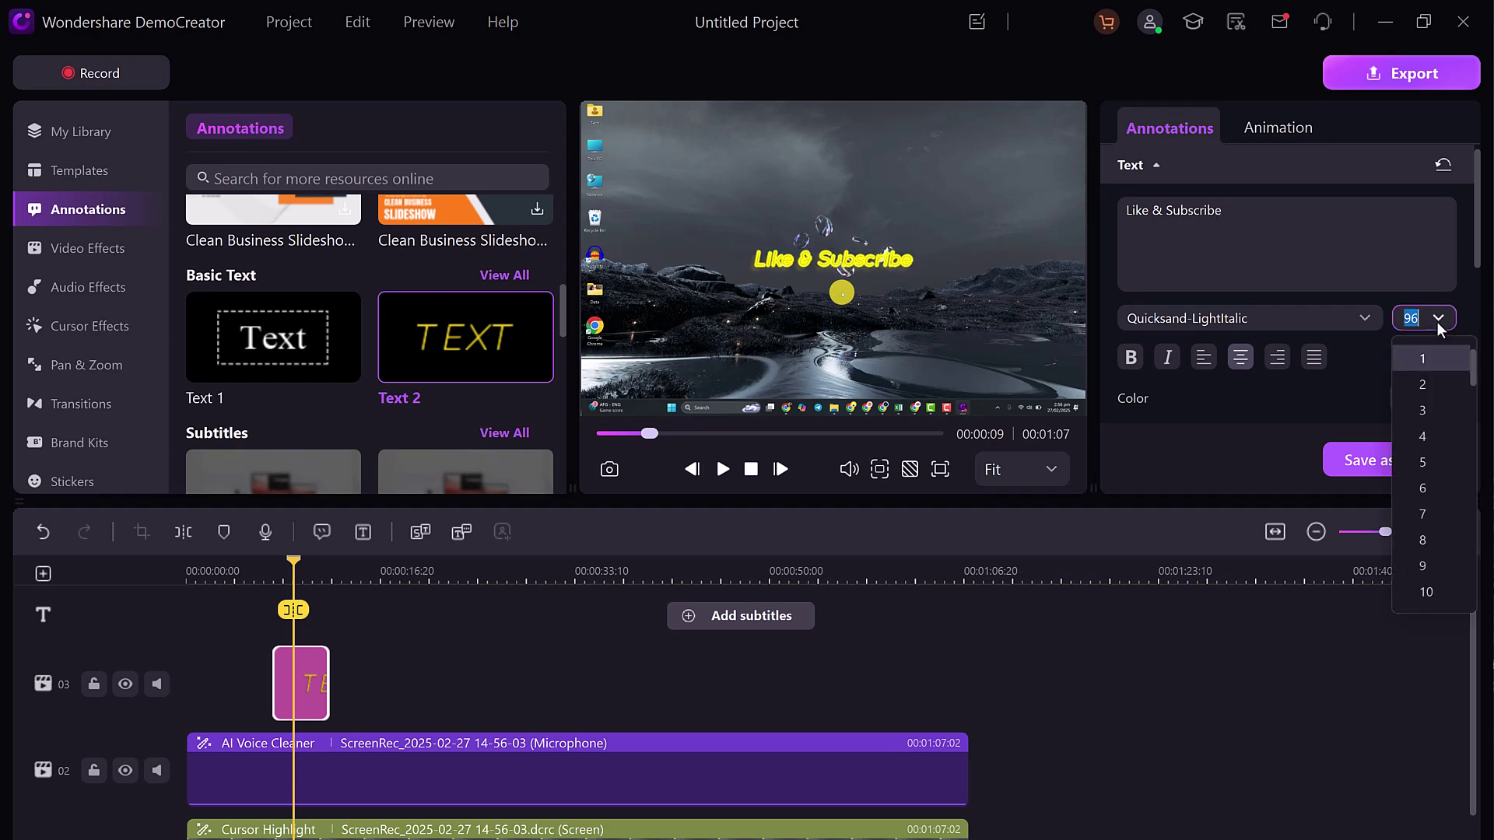
{"action": "scroll", "coordinate": [1436, 525], "scroll_direction": "down", "scroll_amount": 5}
{"action": "left_click", "coordinate": [1427, 513]}
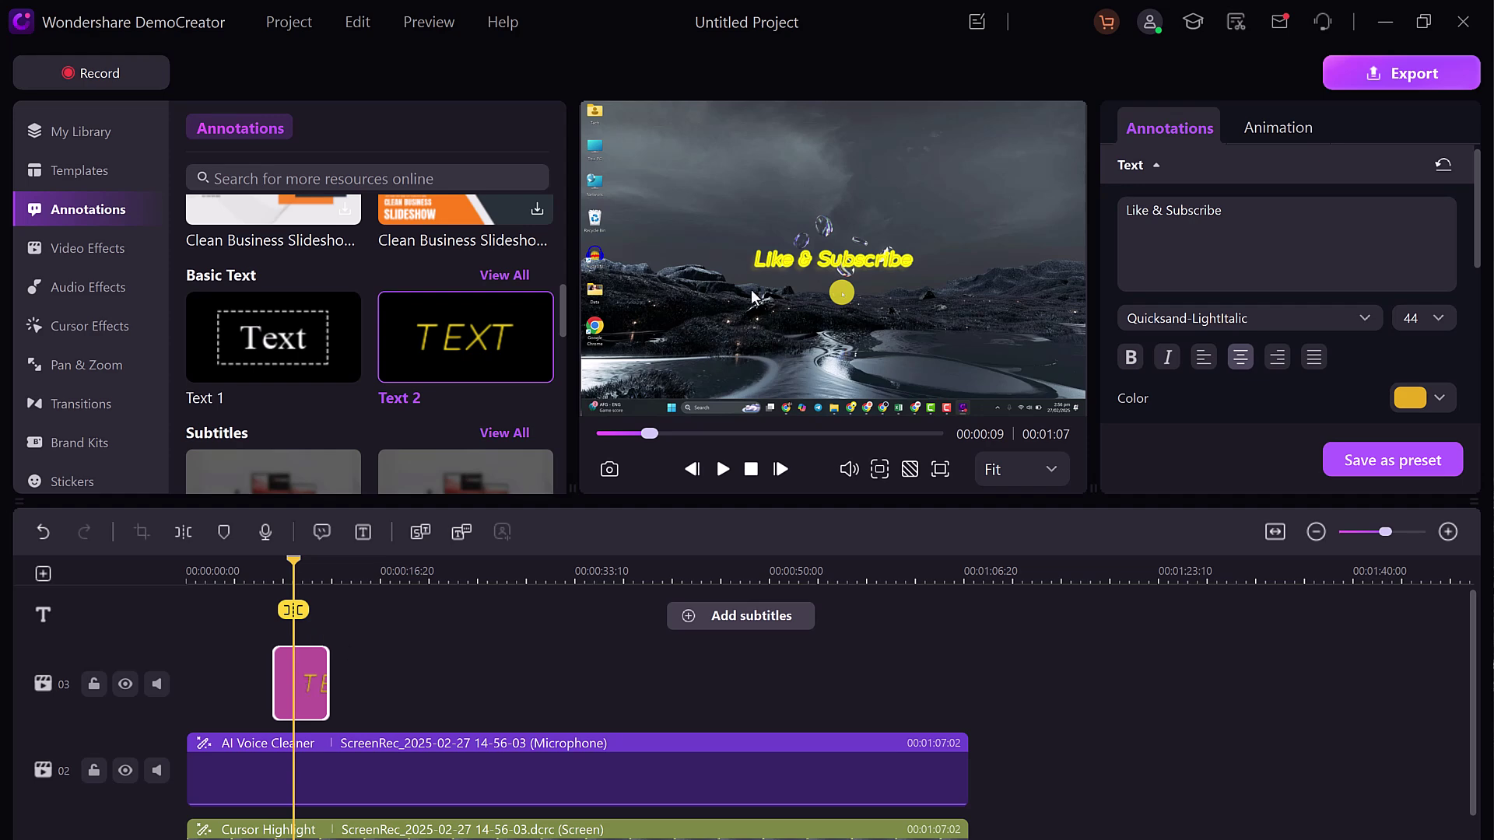
{"action": "left_click_drag", "start_coordinate": [782, 255], "coordinate": [938, 361]}
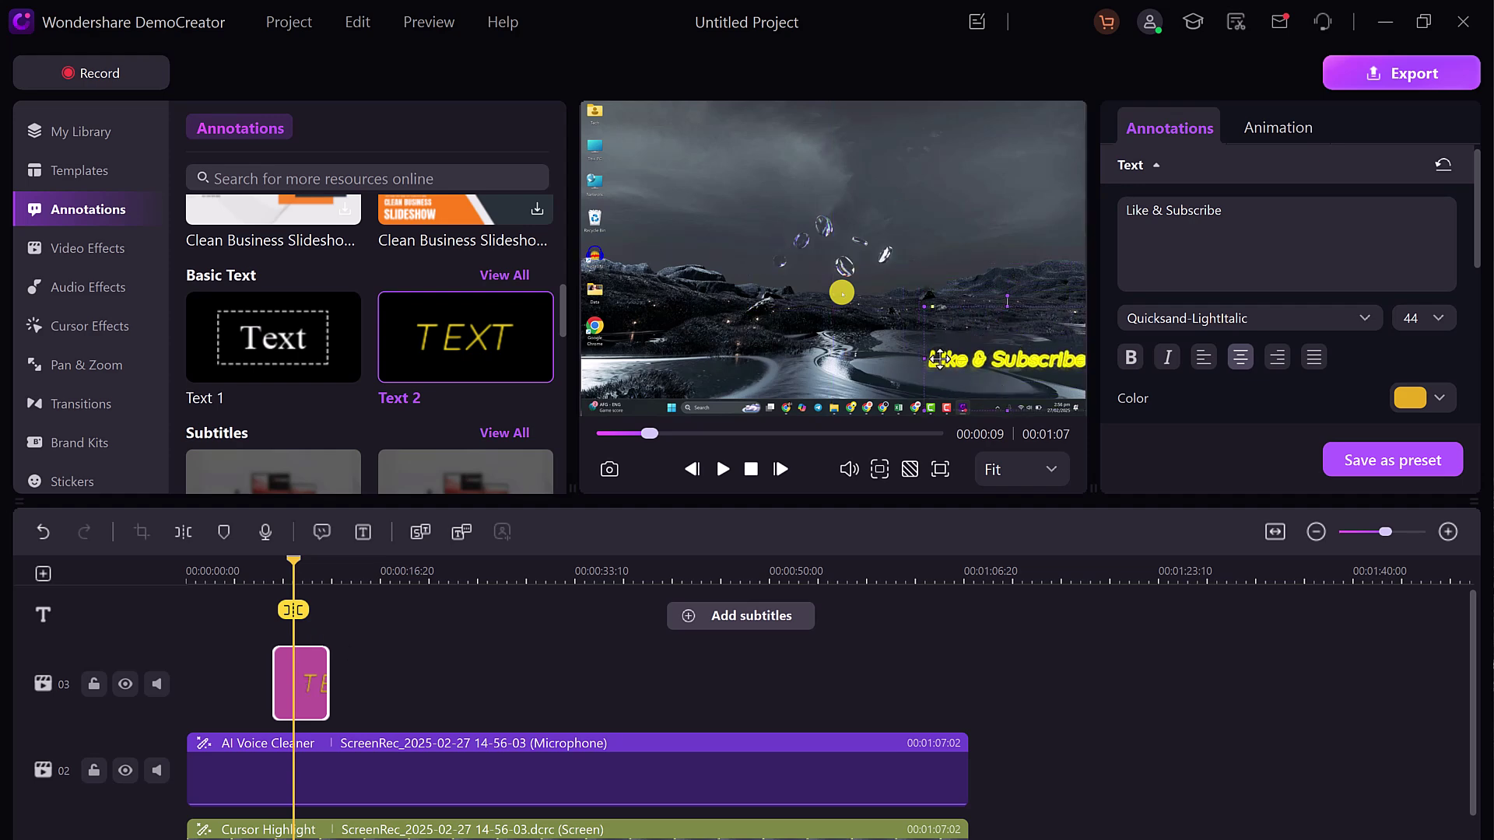
{"action": "left_click", "coordinate": [118, 245]}
{"action": "left_click", "coordinate": [115, 293]}
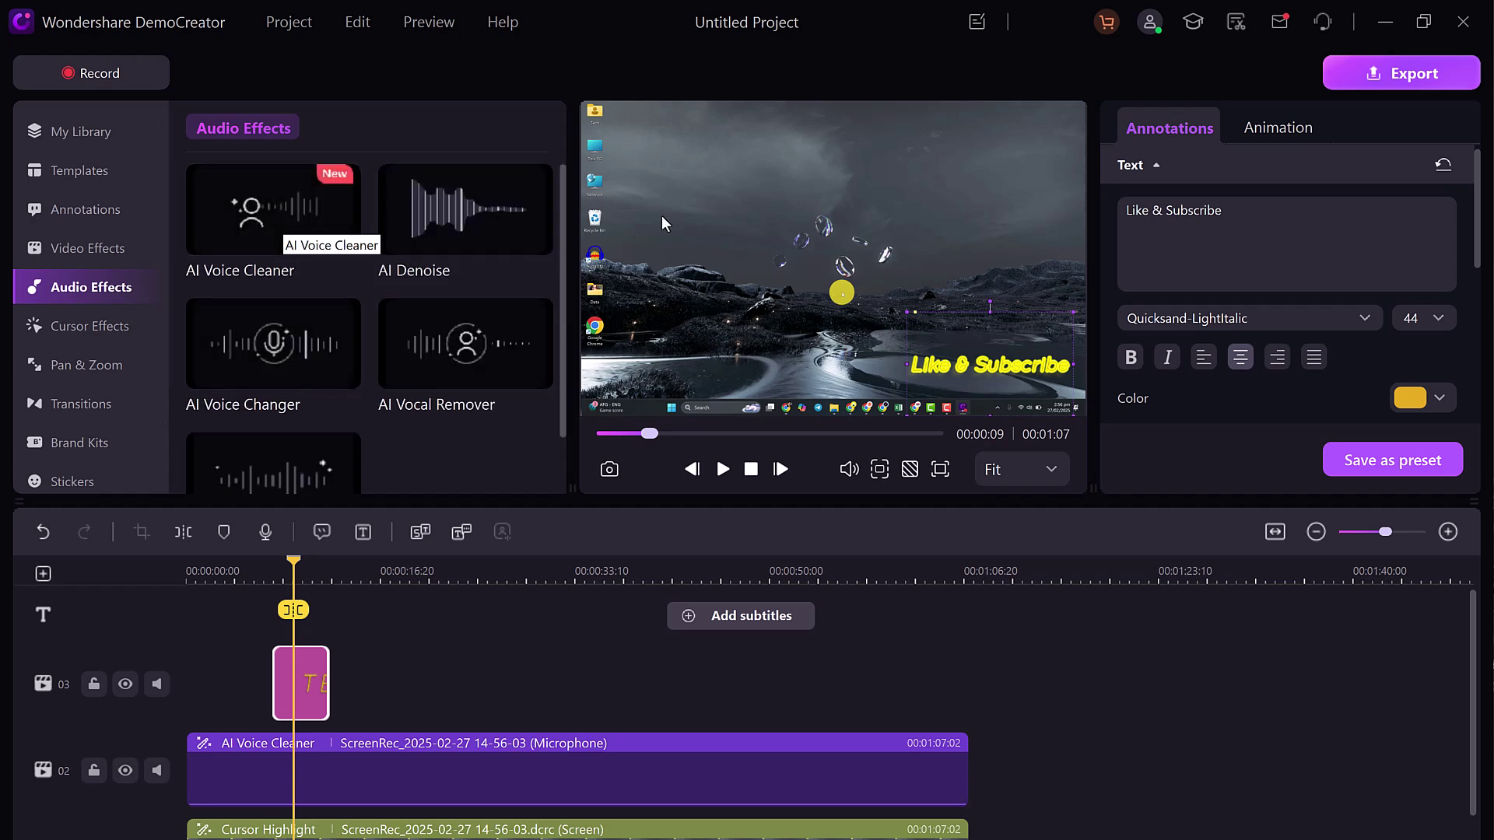
{"action": "scroll", "coordinate": [490, 350], "scroll_direction": "down", "scroll_amount": 2}
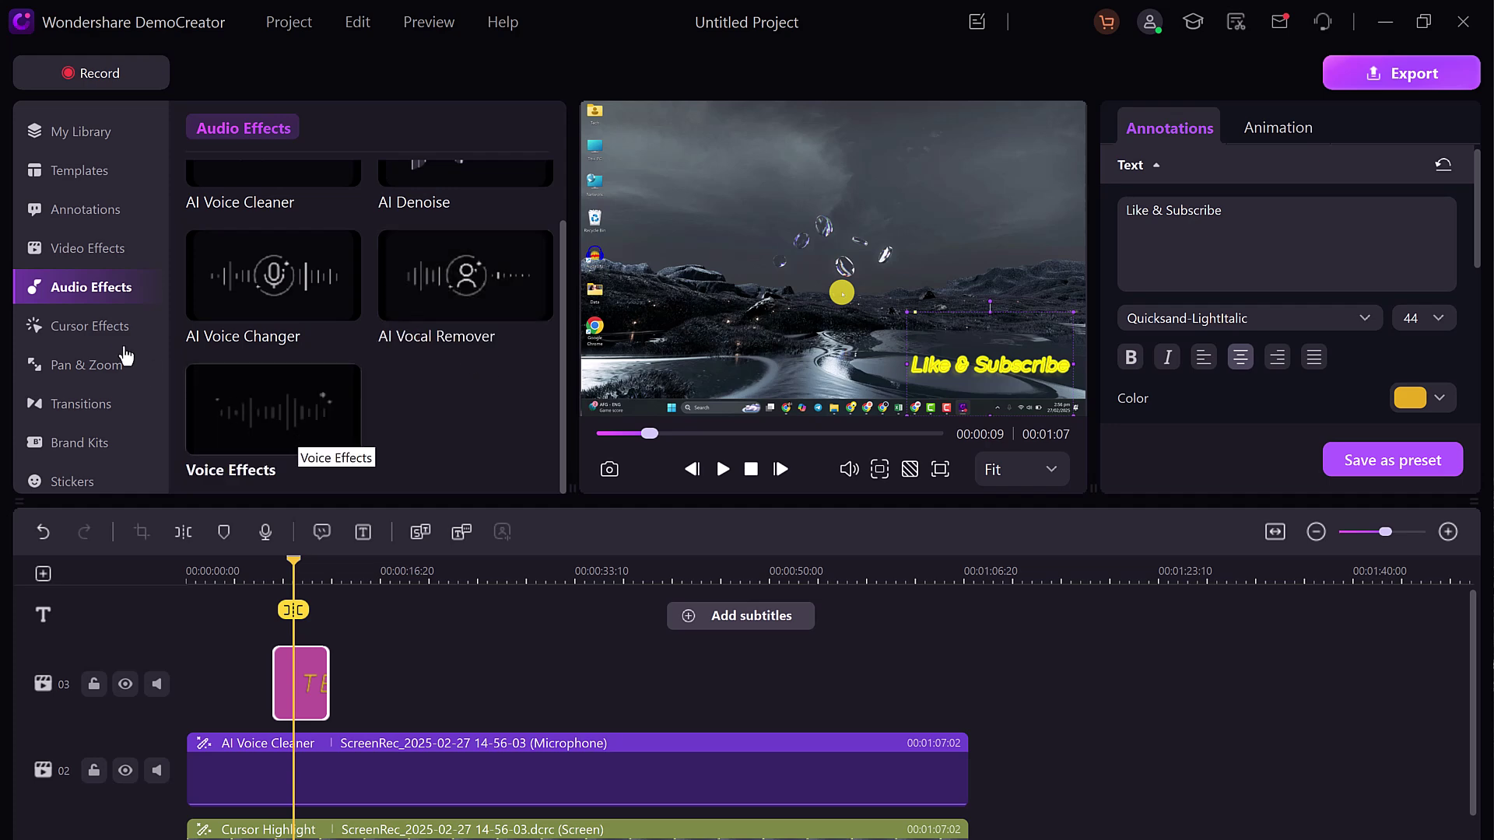
- Browse the Cursor Effects, Pan & Zoom, Transitions and Brand Kit libraries
{"action": "left_click", "coordinate": [105, 327]}
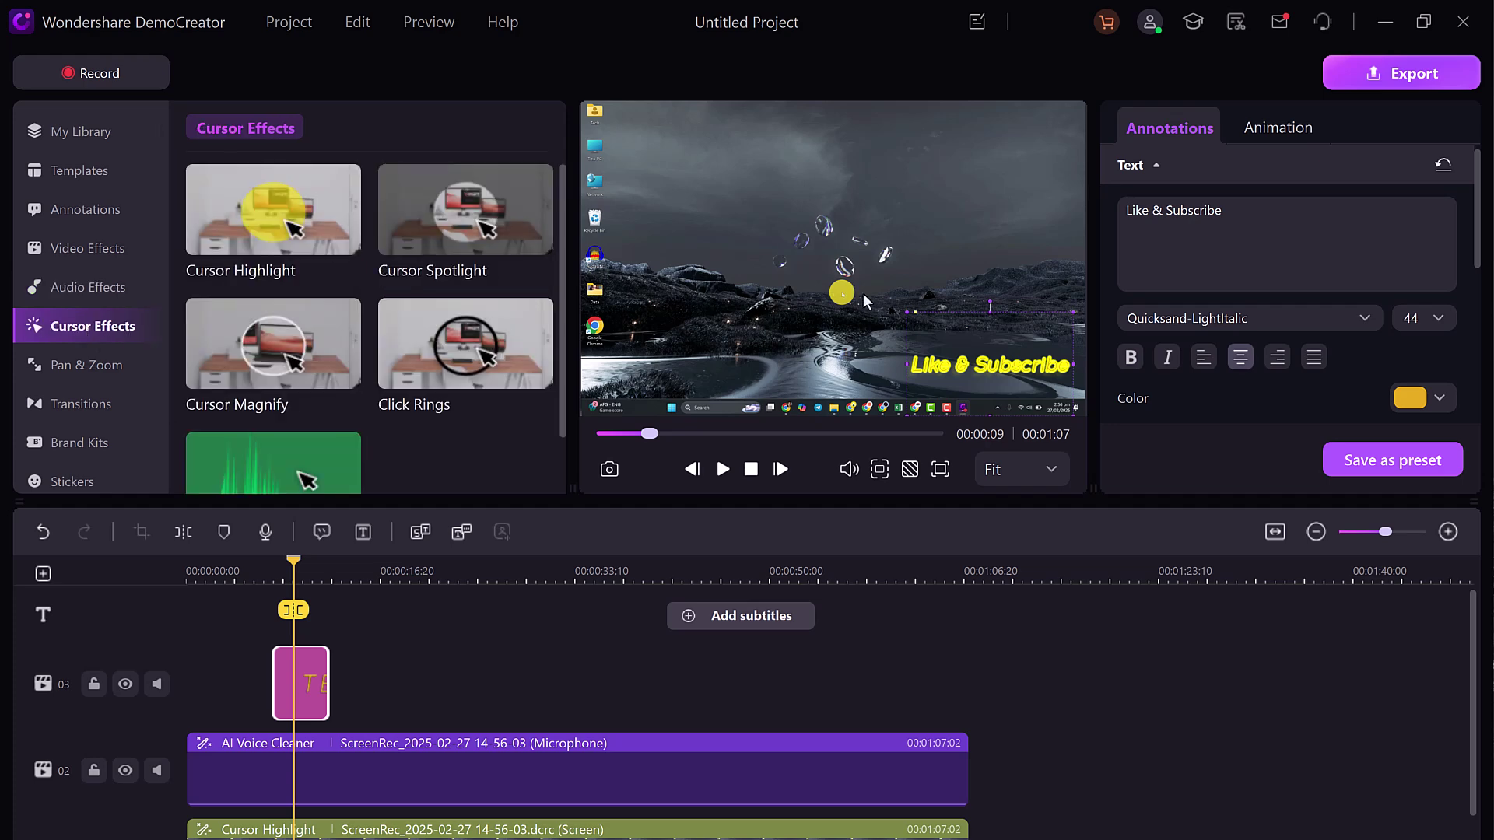
{"action": "left_click", "coordinate": [72, 367]}
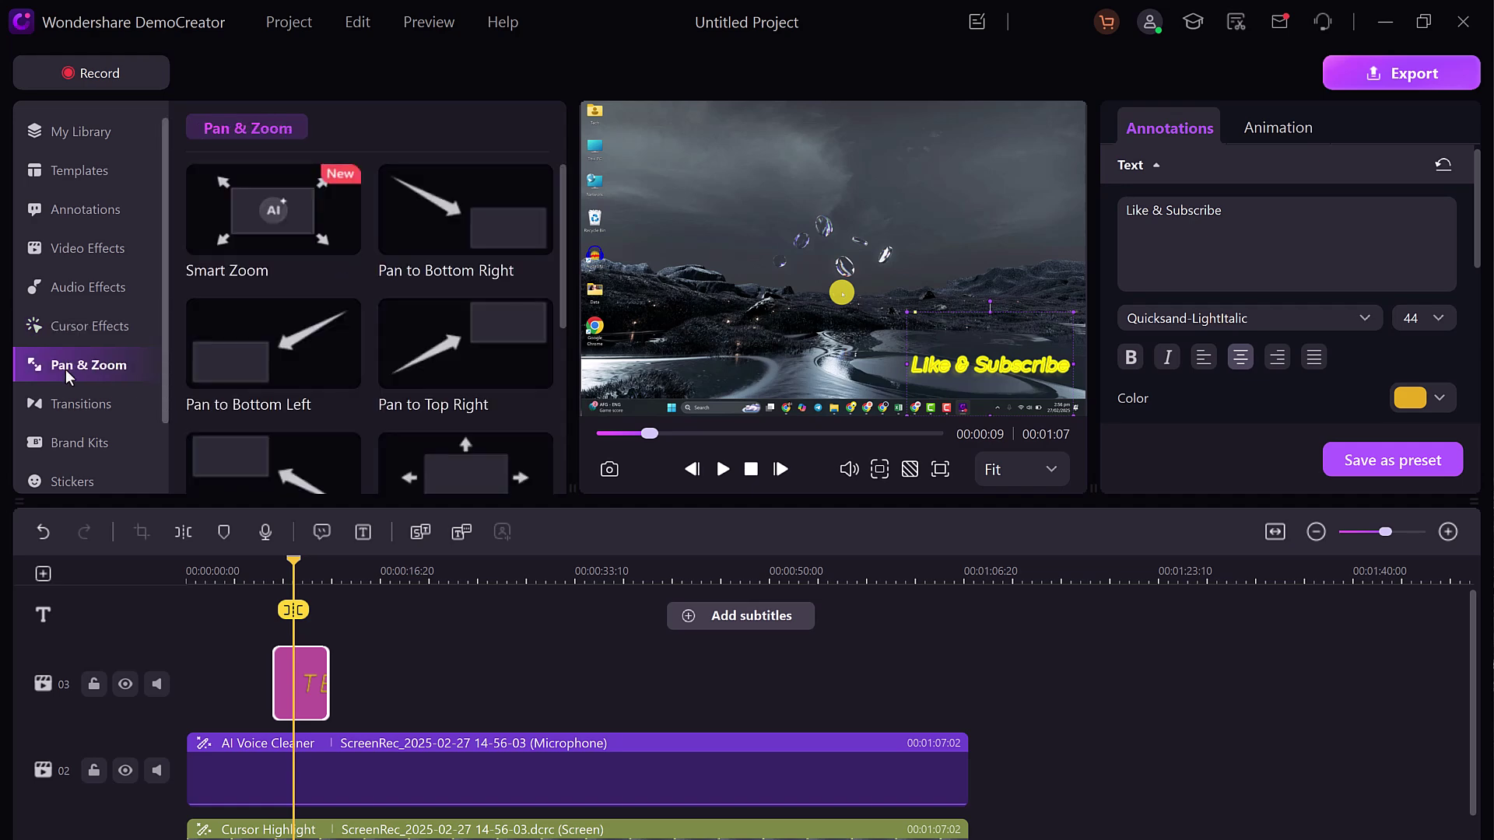
{"action": "left_click", "coordinate": [98, 409]}
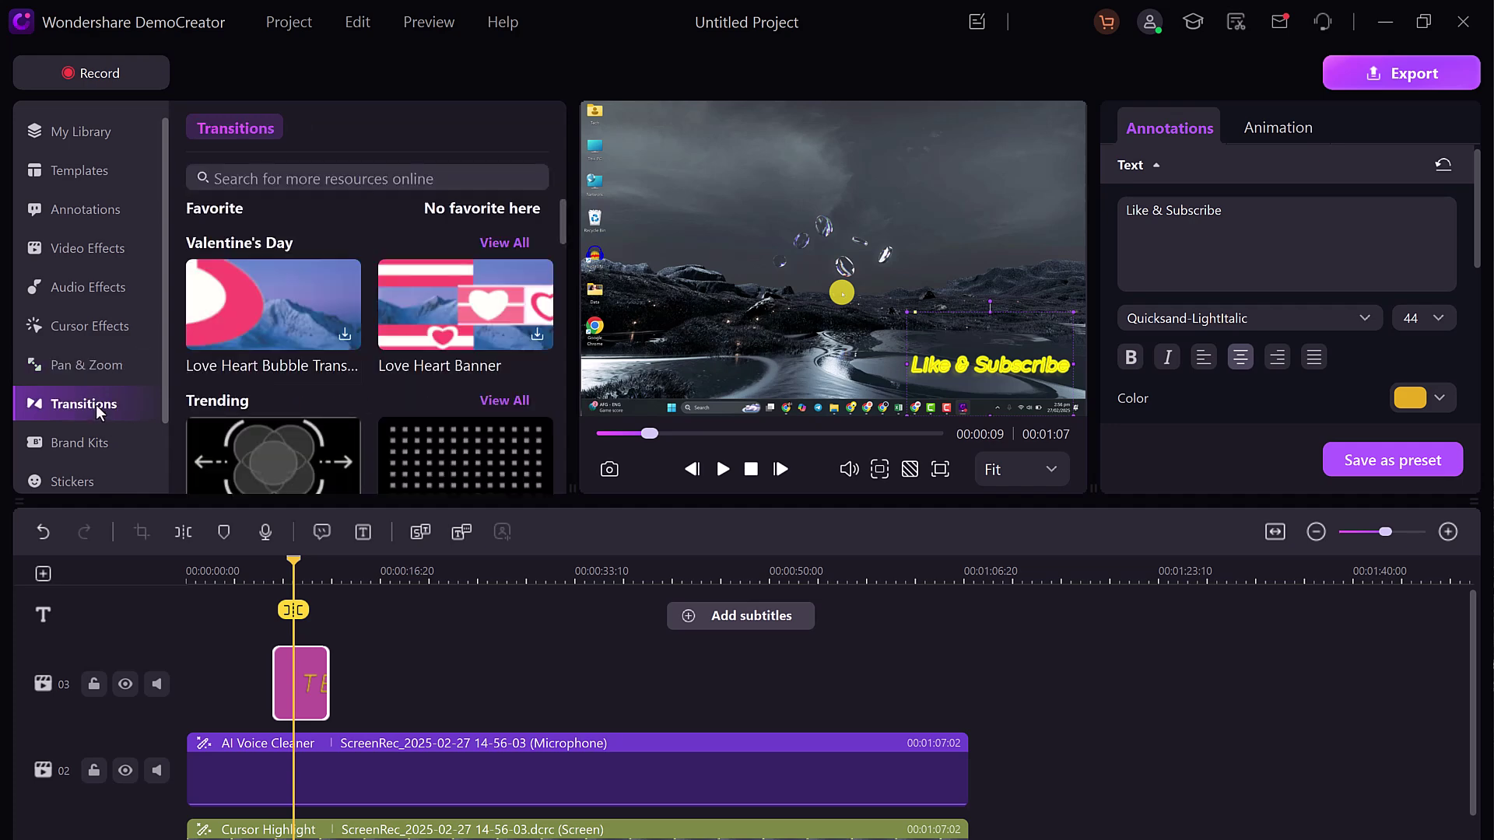
{"action": "left_click", "coordinate": [94, 444]}
{"action": "scroll", "coordinate": [68, 400], "scroll_direction": "down", "scroll_amount": 1}
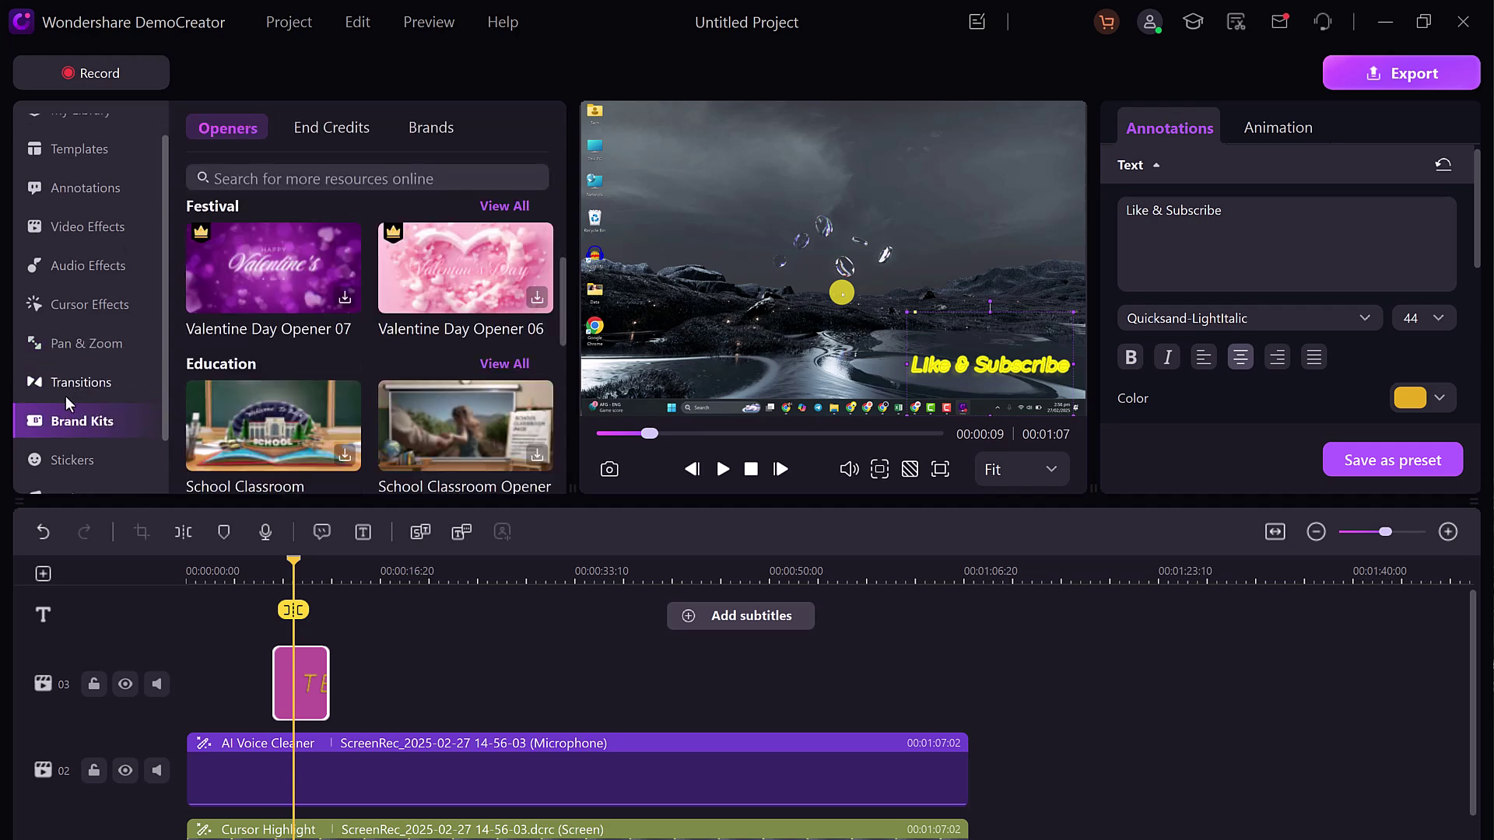
{"action": "scroll", "coordinate": [65, 403], "scroll_direction": "down", "scroll_amount": 1}
- Add Colorful Life from Audios to a new track, trimmed to the recording's end
{"action": "left_click", "coordinate": [62, 403]}
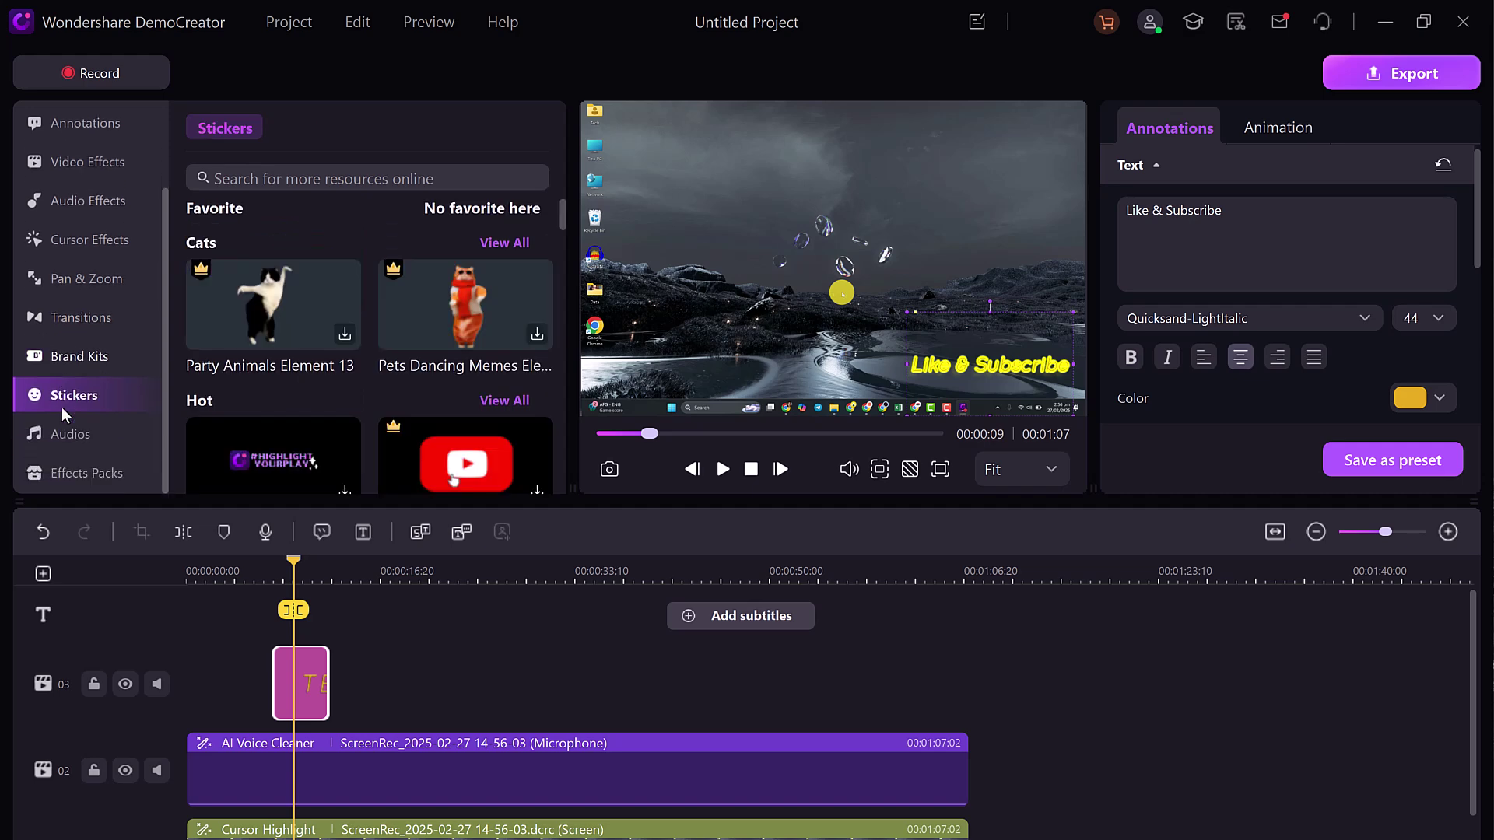
{"action": "left_click", "coordinate": [70, 445]}
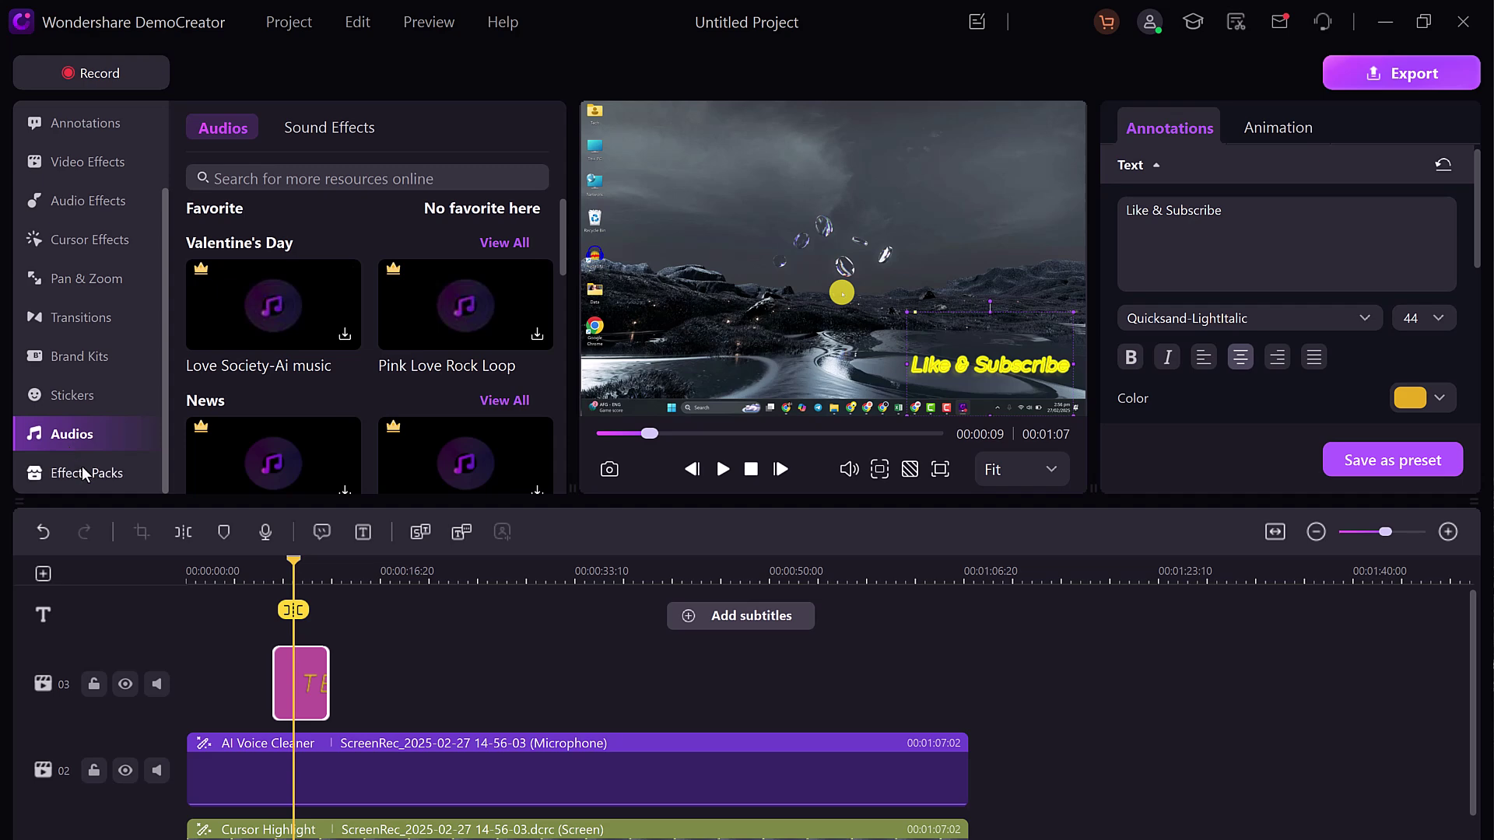
{"action": "scroll", "coordinate": [331, 395], "scroll_direction": "down", "scroll_amount": 3}
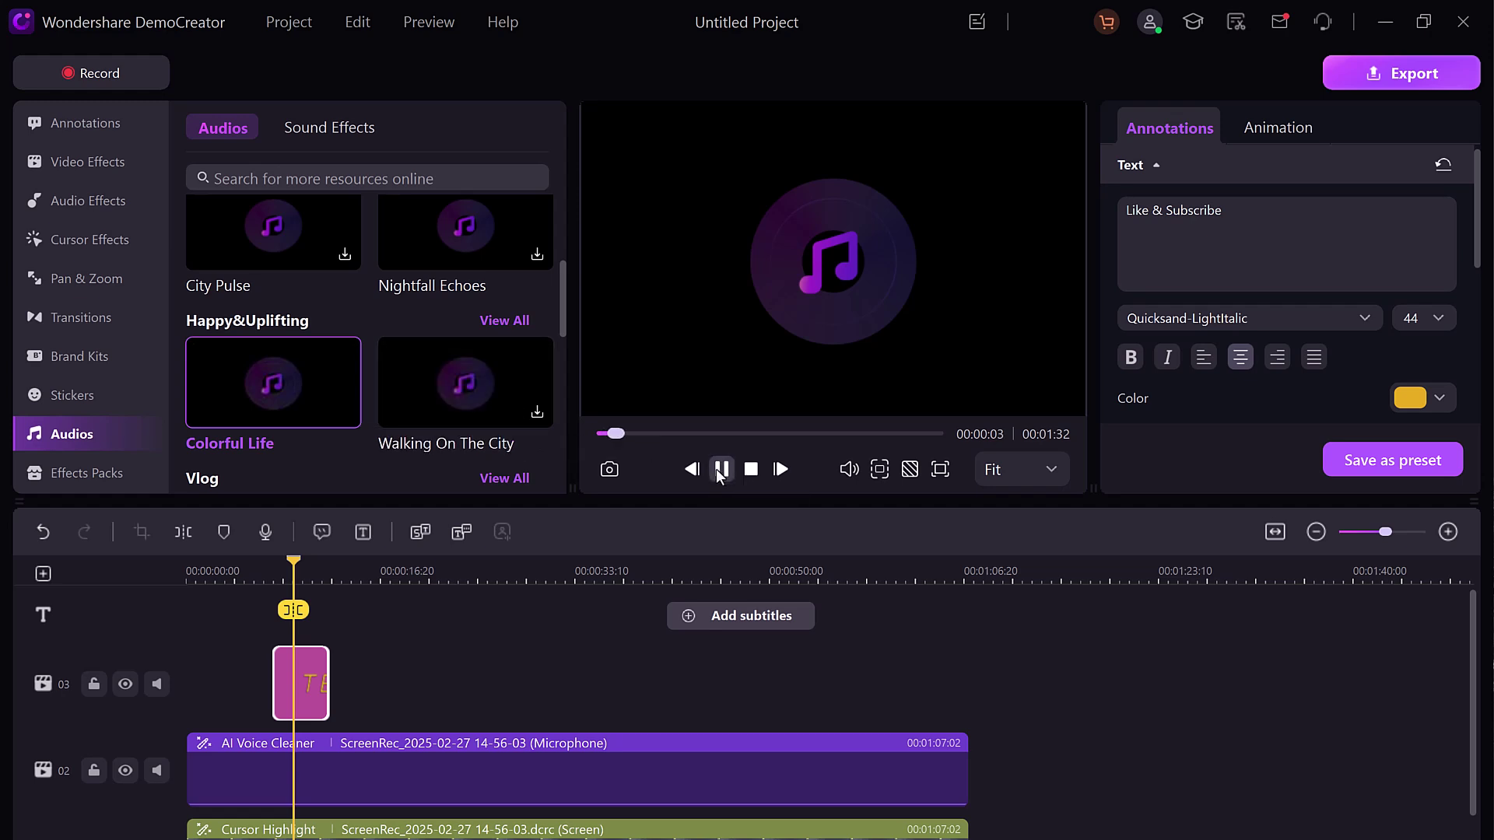
{"action": "left_click_drag", "start_coordinate": [375, 577], "coordinate": [385, 682]}
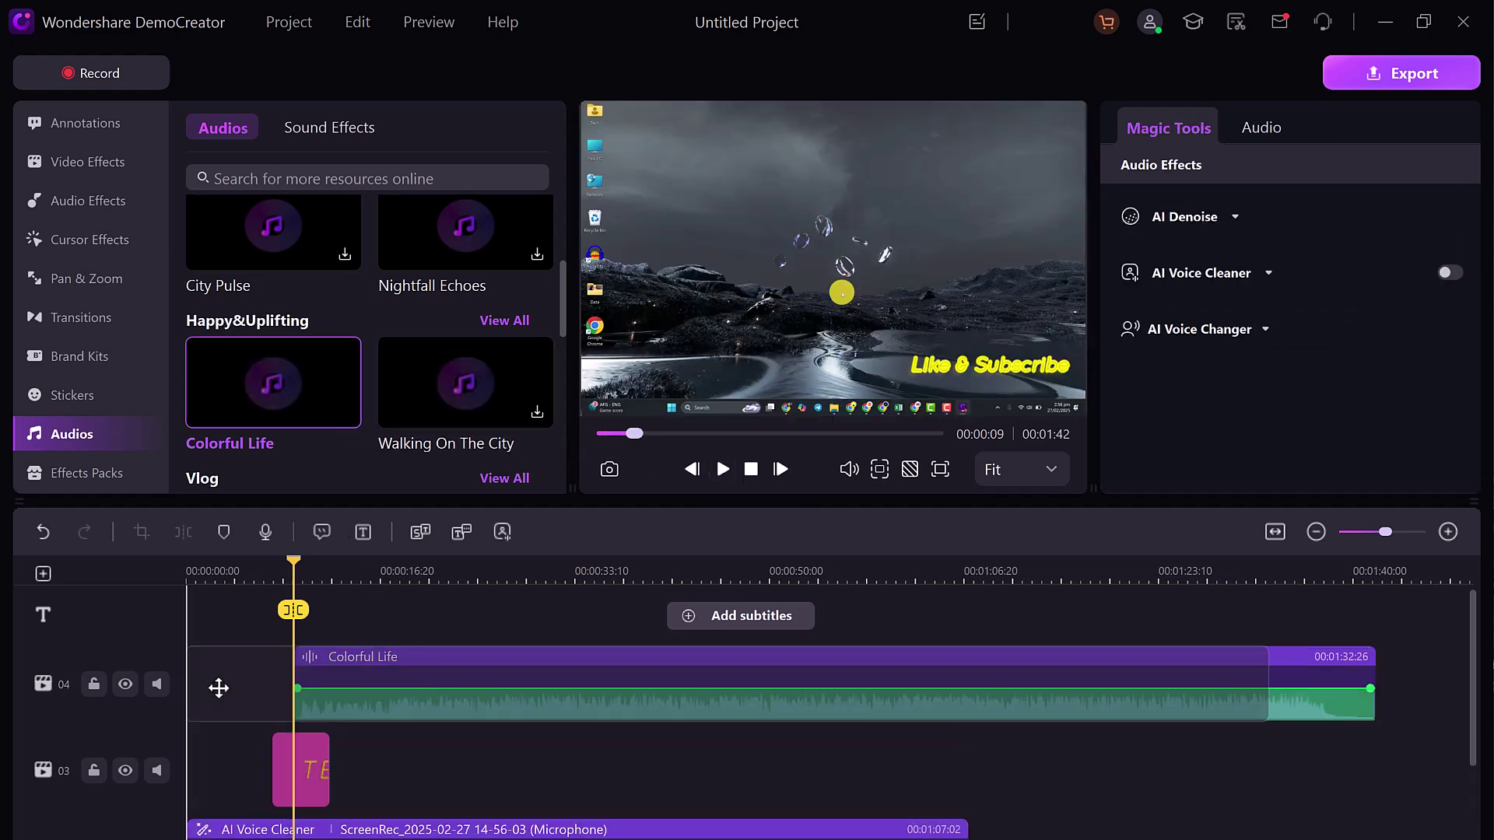
{"action": "mouse_move", "coordinate": [1266, 688]}
{"action": "left_mouse_down"}
{"action": "mouse_move", "coordinate": [951, 715]}
{"action": "mouse_move", "coordinate": [966, 700]}
{"action": "left_mouse_up"}
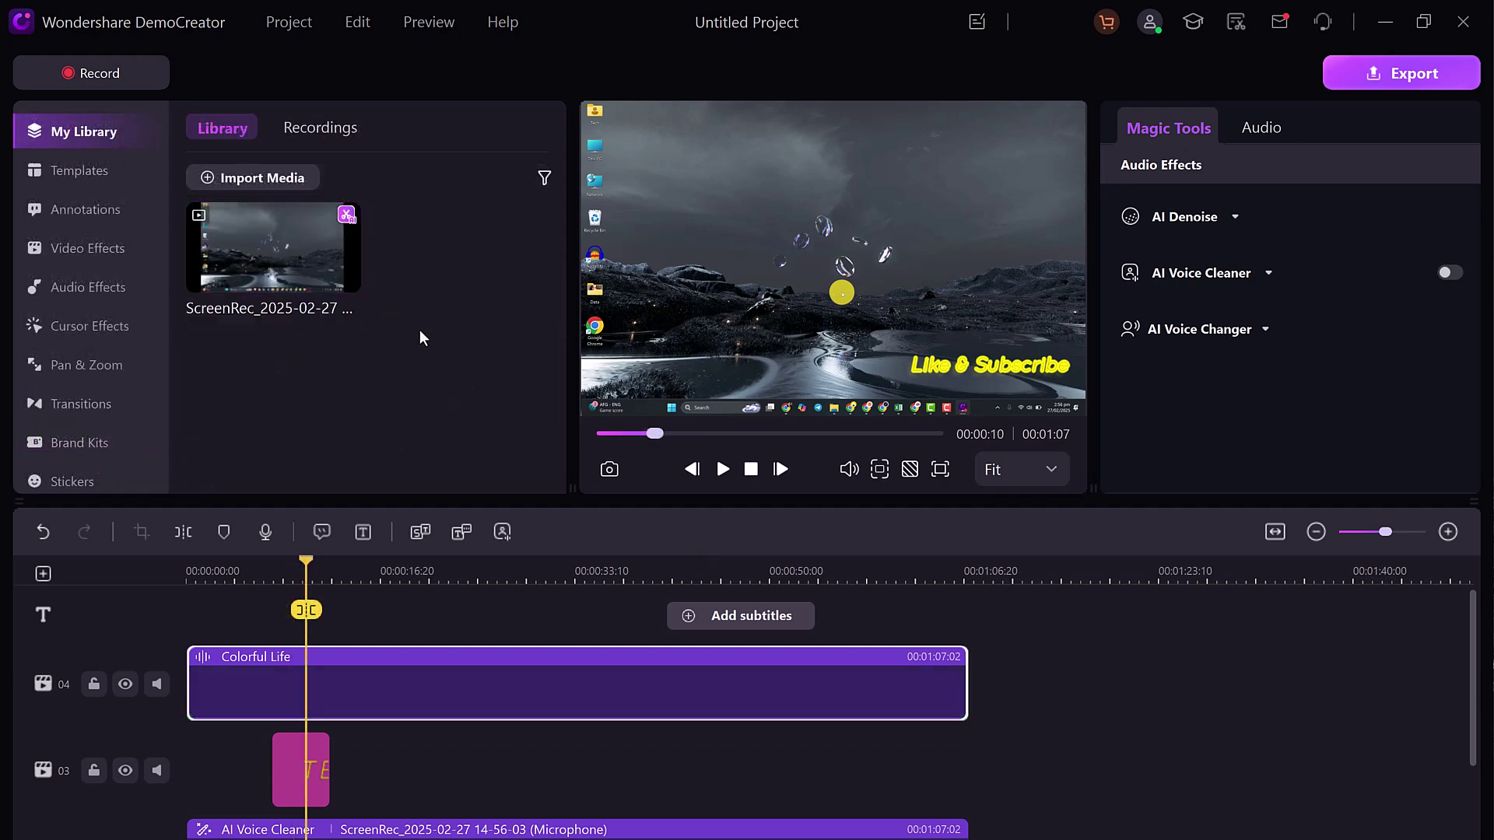
- Import Untitled design.pptx as timeline slides with suggested project settings, then preview the Wildlife slide
{"action": "right_click", "coordinate": [427, 301]}
{"action": "left_click", "coordinate": [473, 317]}
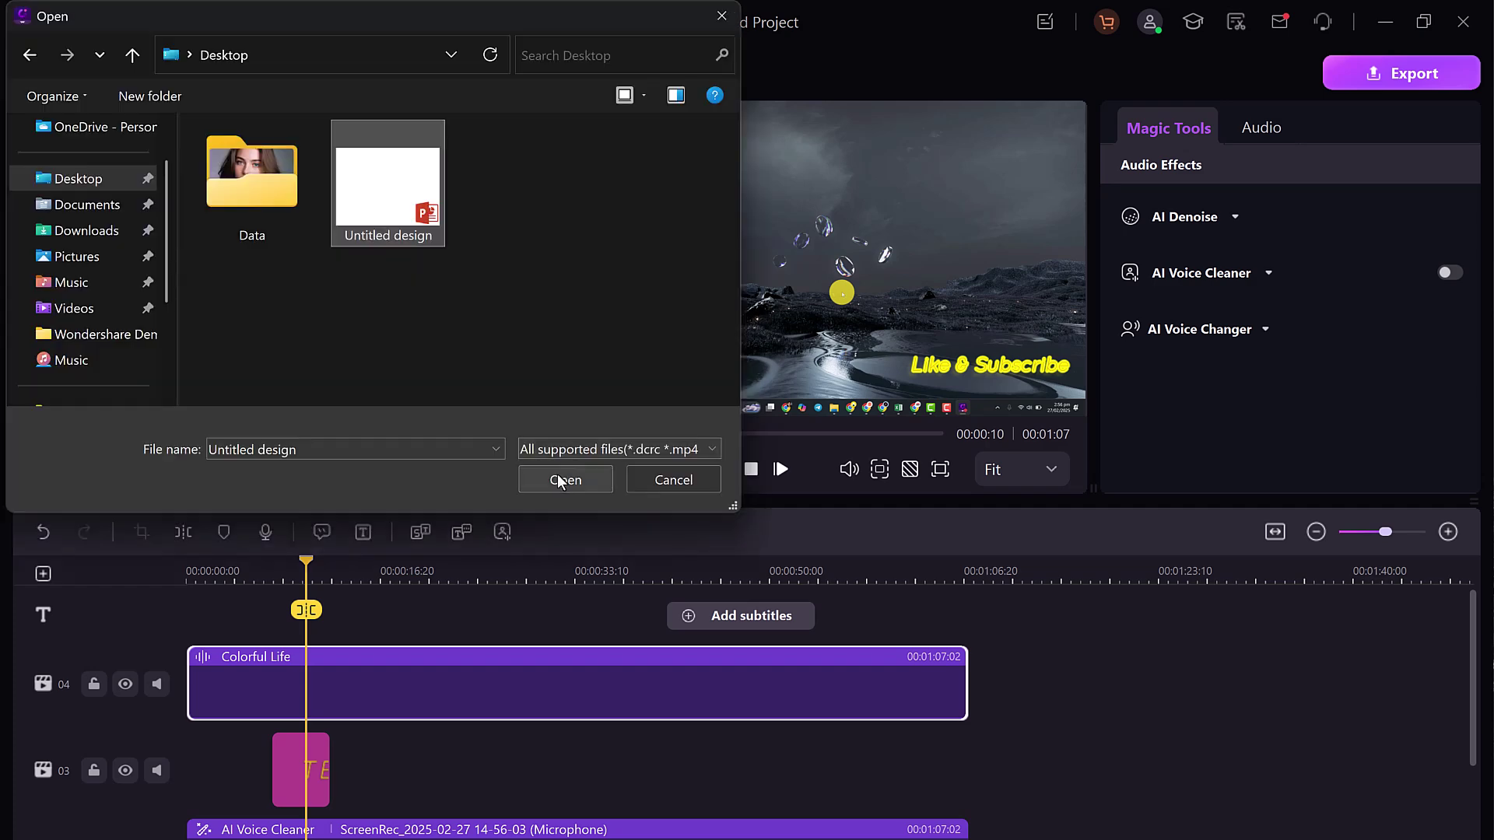
{"action": "left_click", "coordinate": [568, 477]}
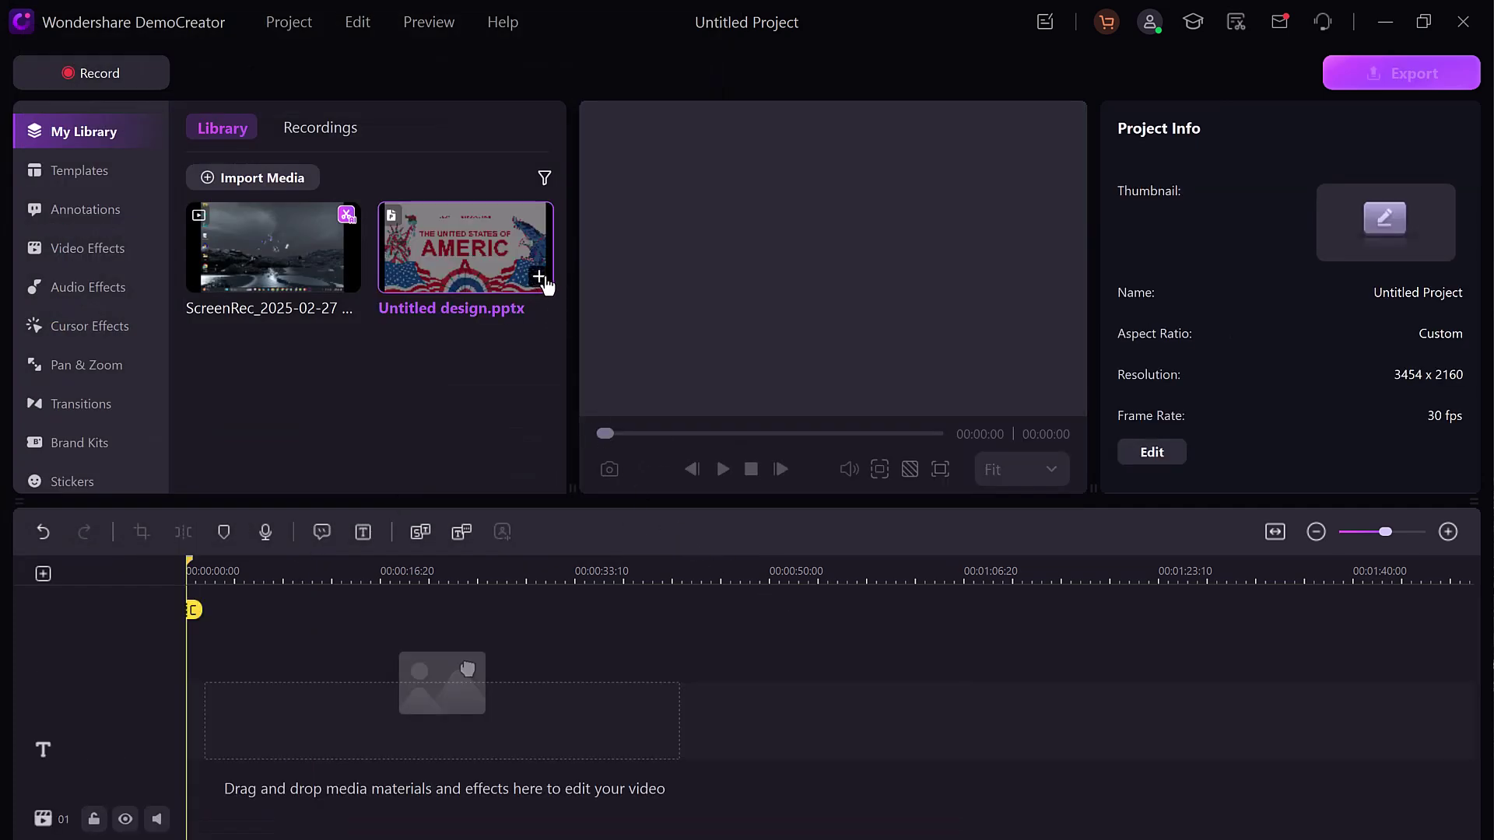
{"action": "left_click", "coordinate": [543, 284]}
{"action": "left_click", "coordinate": [818, 466]}
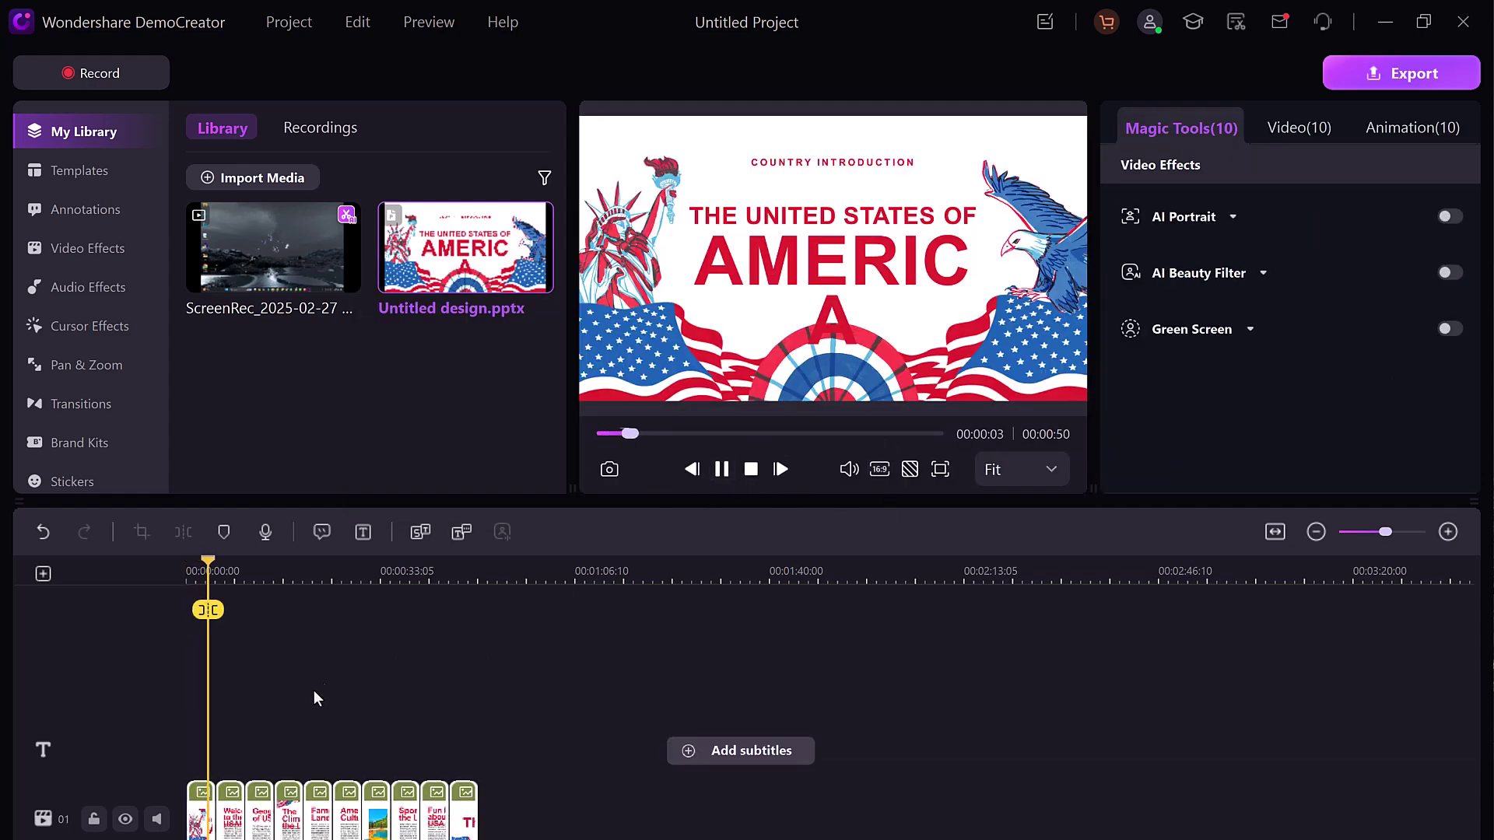
{"action": "left_click", "coordinate": [273, 574]}
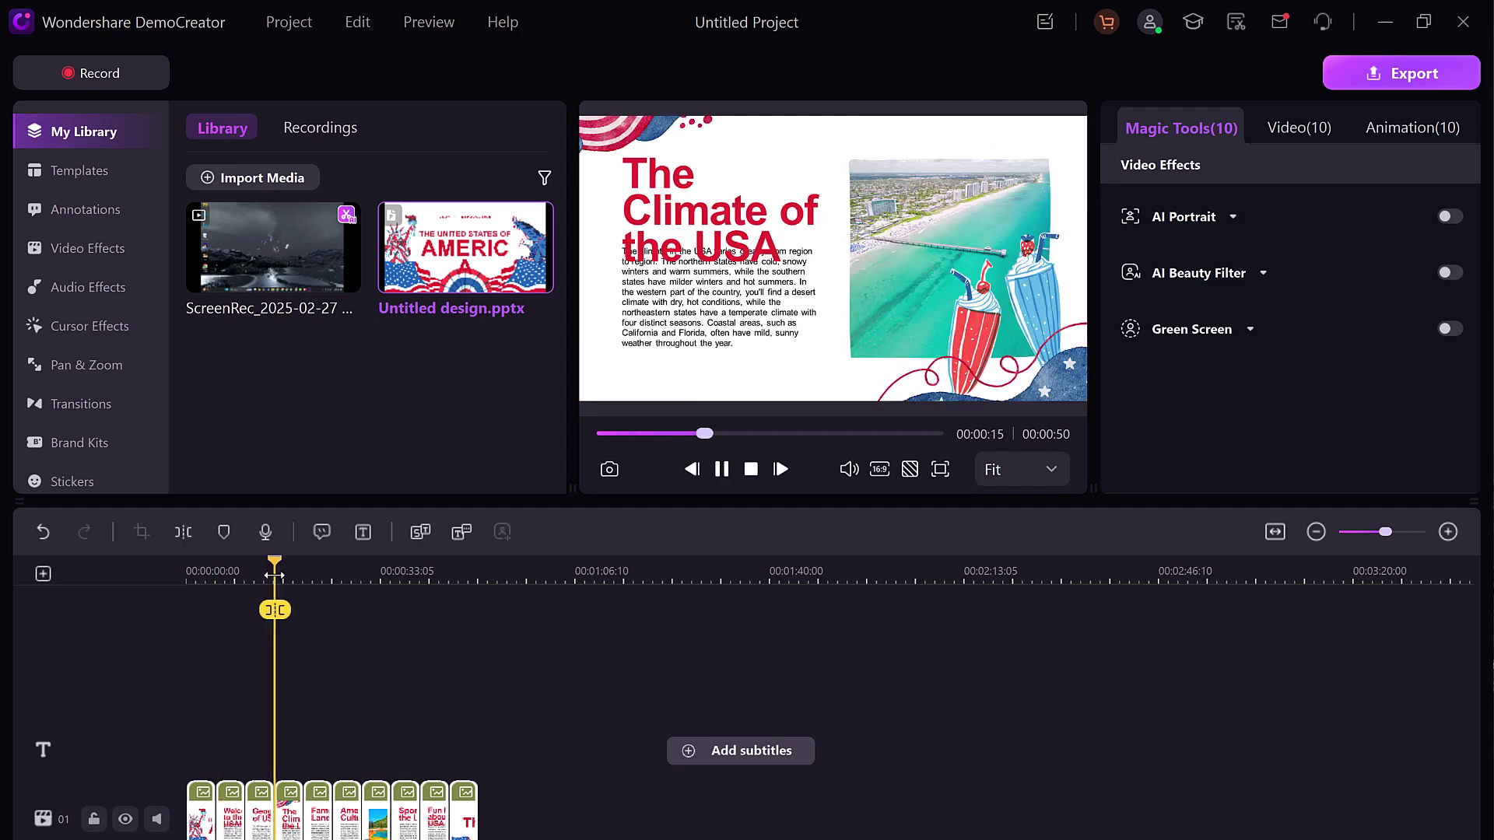
{"action": "left_click", "coordinate": [363, 574]}
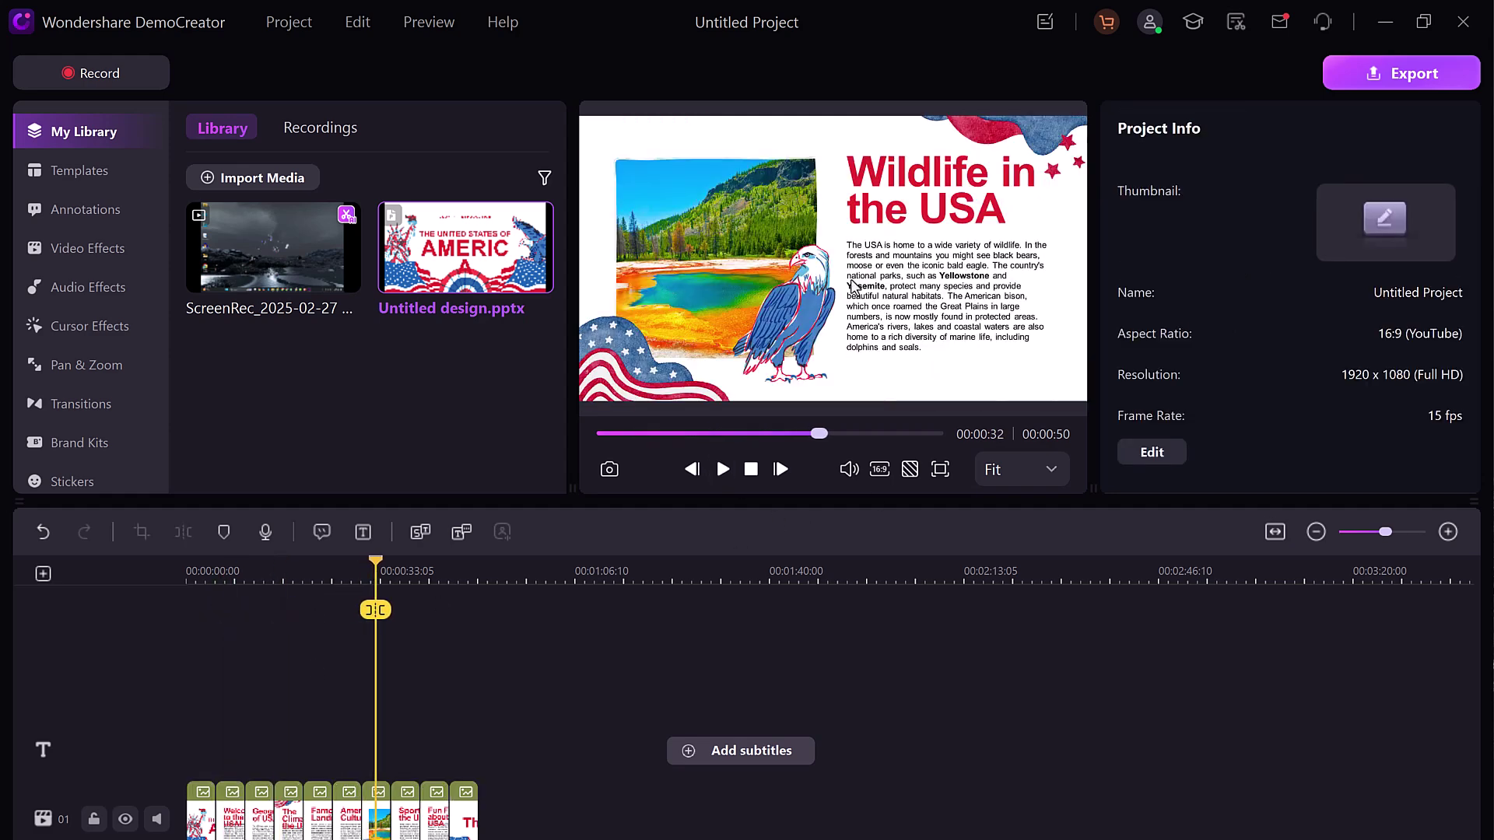
- Place the Purple Transition between slides 6 and 7 and preview it into Wildlife
{"action": "left_click", "coordinate": [110, 403]}
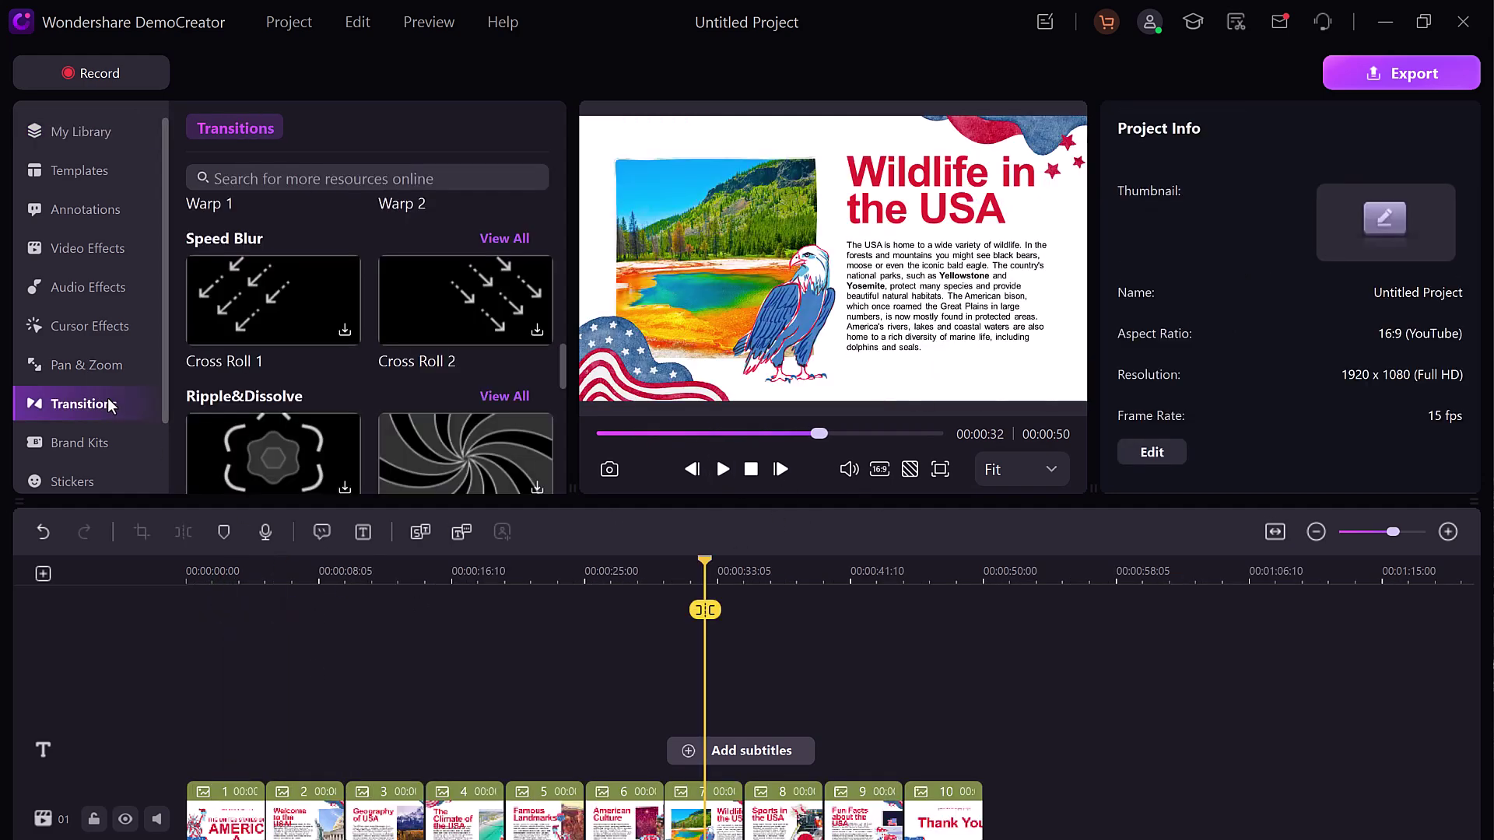
{"action": "scroll", "coordinate": [270, 368], "scroll_direction": "down", "scroll_amount": 2}
{"action": "scroll", "coordinate": [361, 357], "scroll_direction": "down", "scroll_amount": 2}
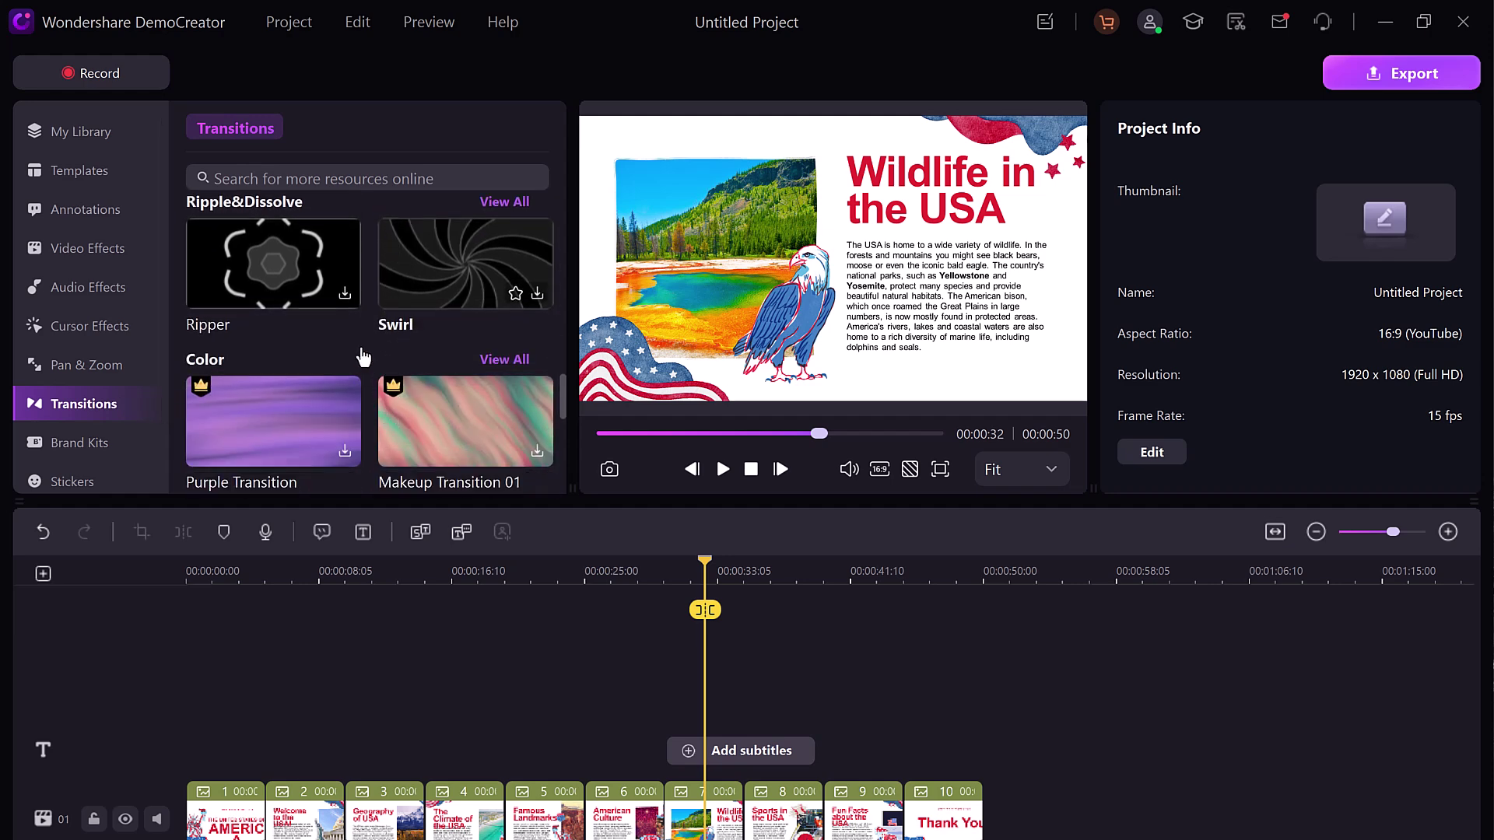
{"action": "scroll", "coordinate": [327, 356], "scroll_direction": "down", "scroll_amount": 1}
{"action": "left_click", "coordinate": [306, 356]}
{"action": "left_click_drag", "start_coordinate": [306, 355], "coordinate": [662, 823]}
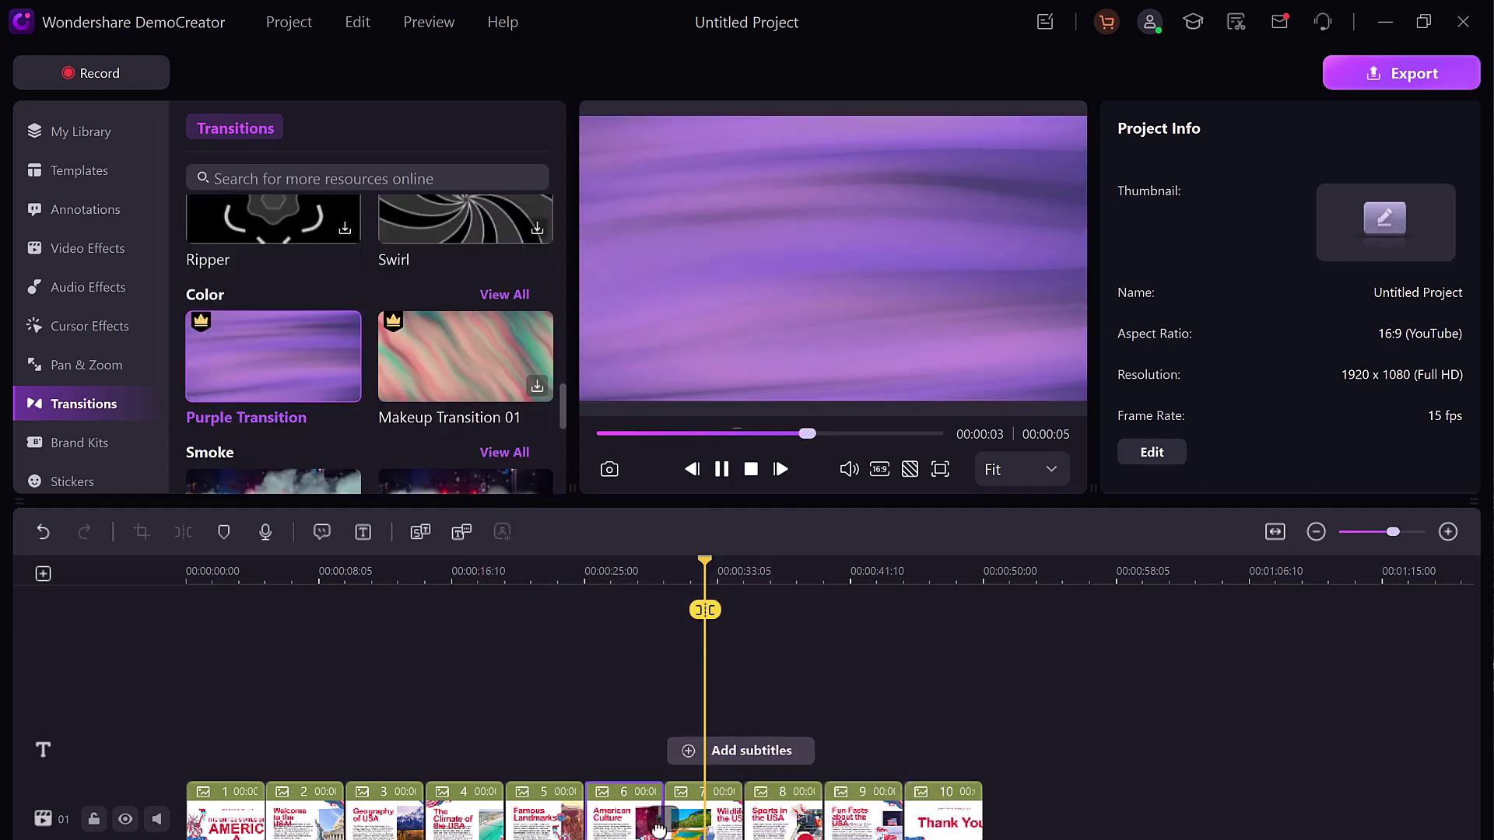
{"action": "left_click", "coordinate": [722, 470]}
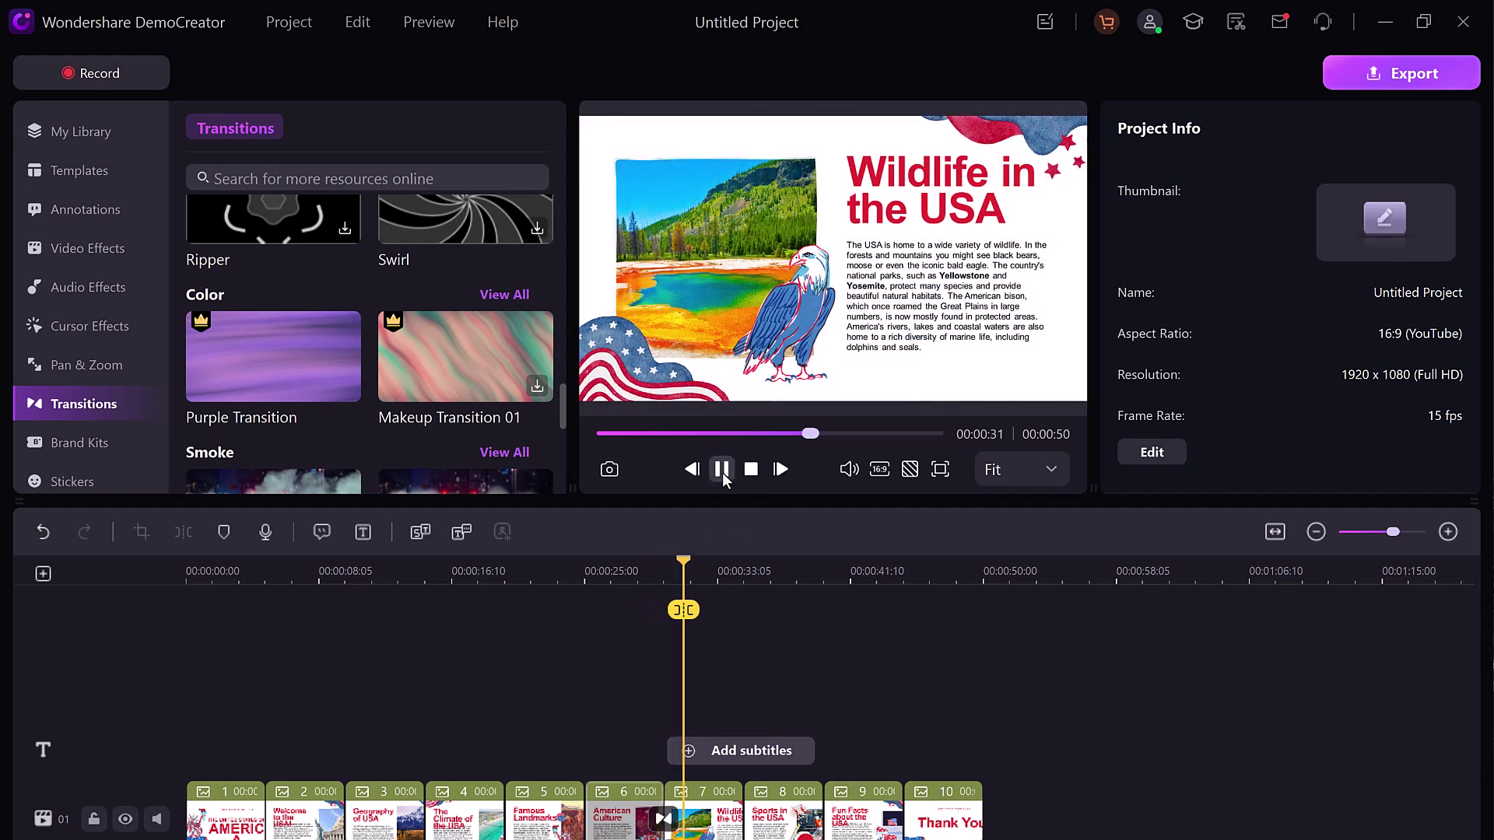
{"action": "left_click", "coordinate": [723, 473]}
{"action": "scroll", "coordinate": [298, 394], "scroll_direction": "down", "scroll_amount": 2}
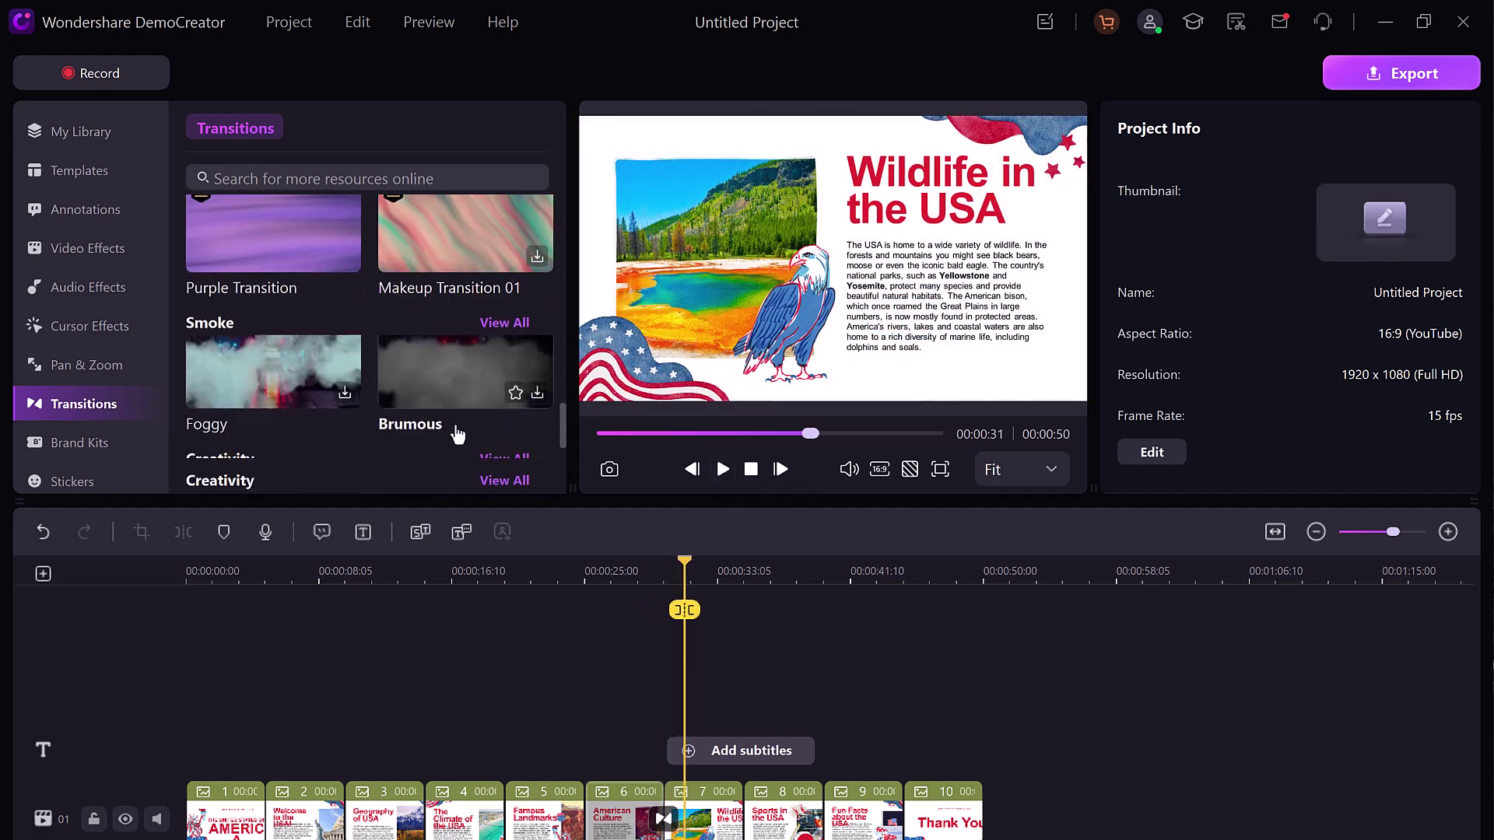
{"action": "scroll", "coordinate": [457, 432], "scroll_direction": "up", "scroll_amount": 5}
{"action": "scroll", "coordinate": [455, 432], "scroll_direction": "up", "scroll_amount": 5}
{"action": "scroll", "coordinate": [381, 276], "scroll_direction": "up", "scroll_amount": 5}
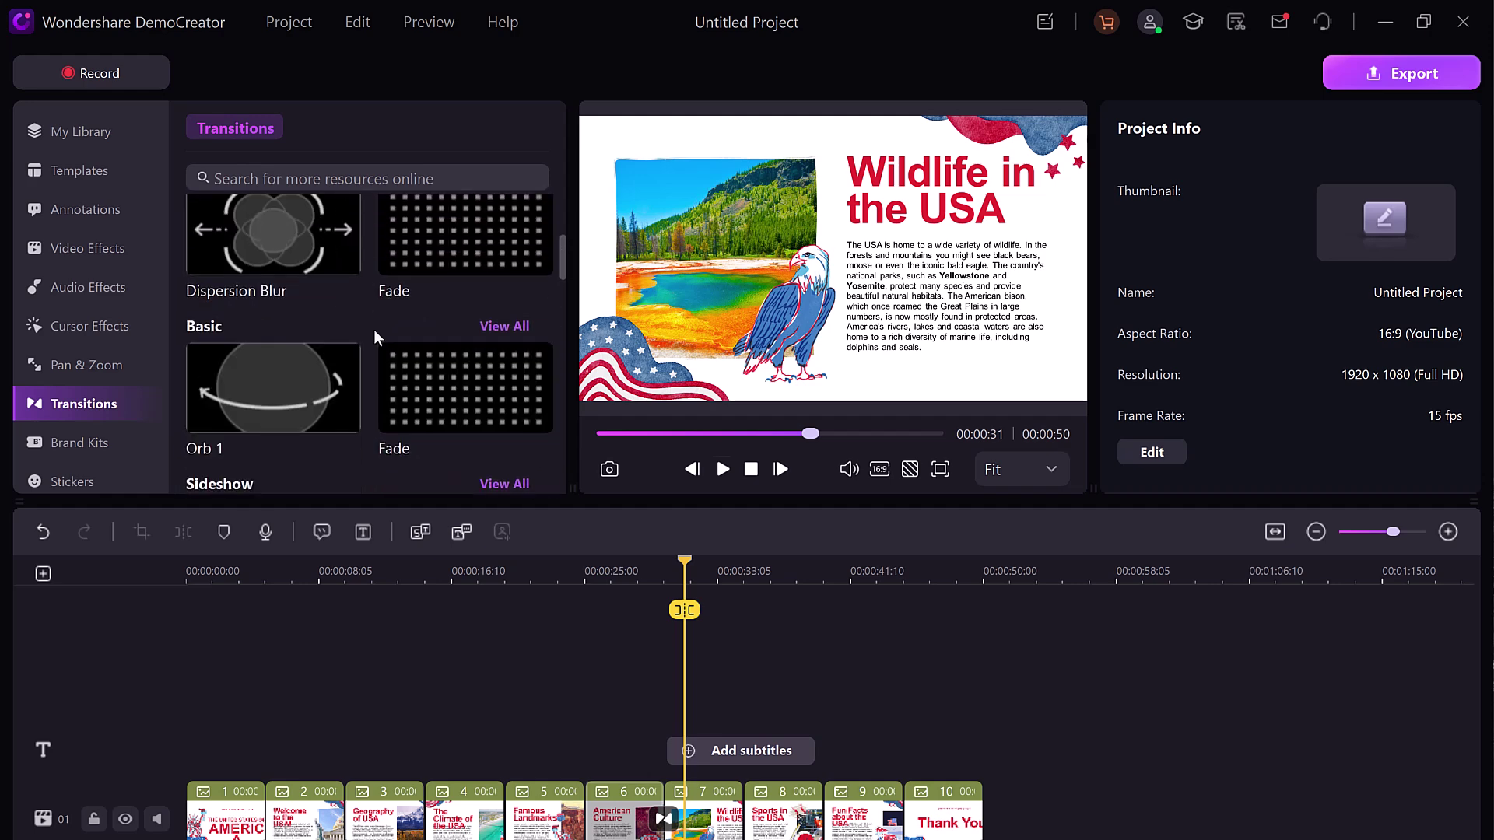
- Place Orb 1 between slides 6 and 7 and preview it from 00:00:34
{"action": "left_click_drag", "start_coordinate": [273, 377], "coordinate": [708, 829]}
{"action": "left_click", "coordinate": [728, 565]}
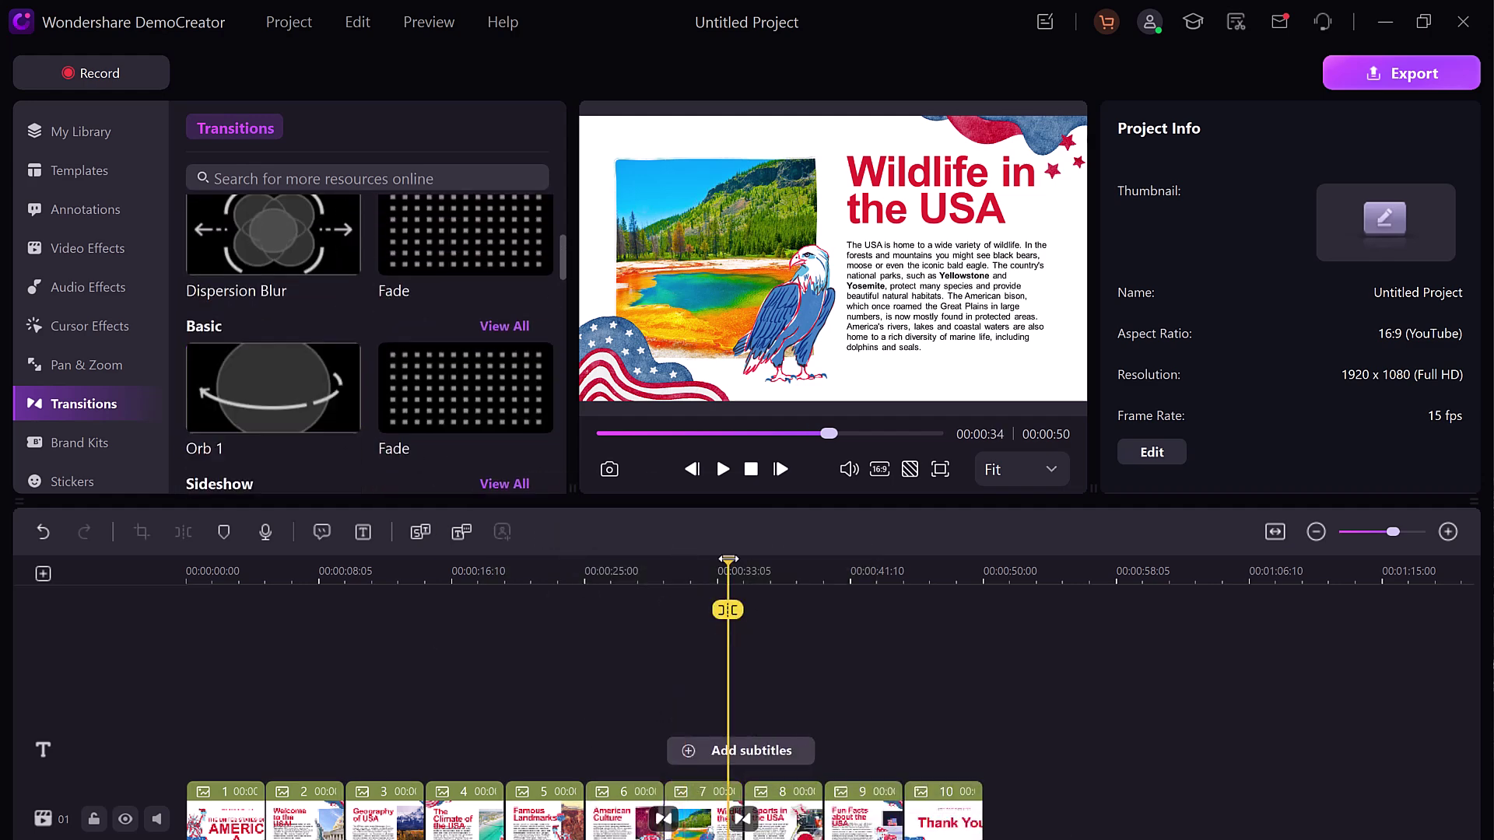
{"action": "left_click", "coordinate": [725, 469]}
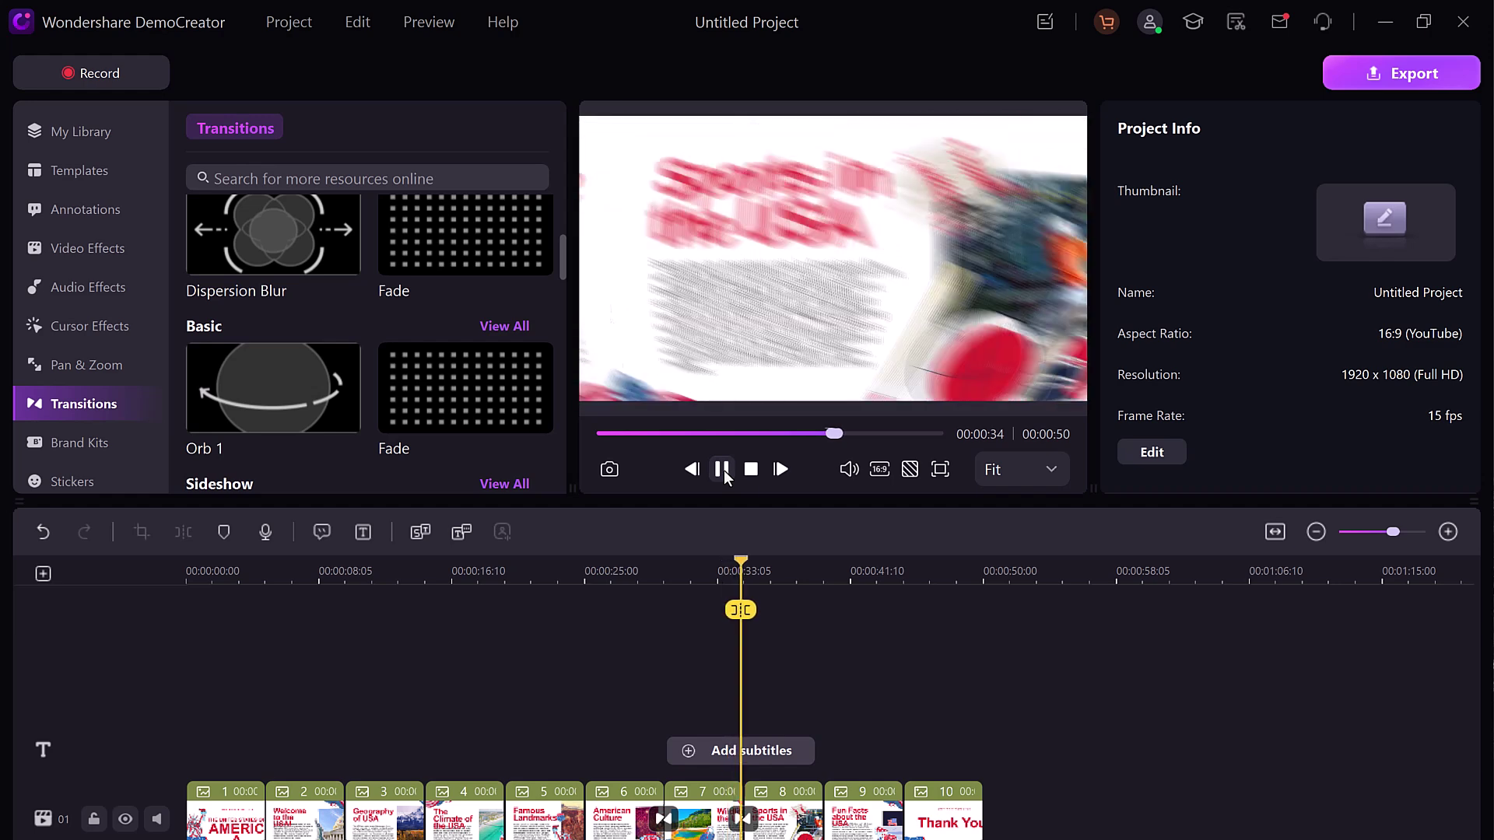
{"action": "left_click", "coordinate": [723, 469]}
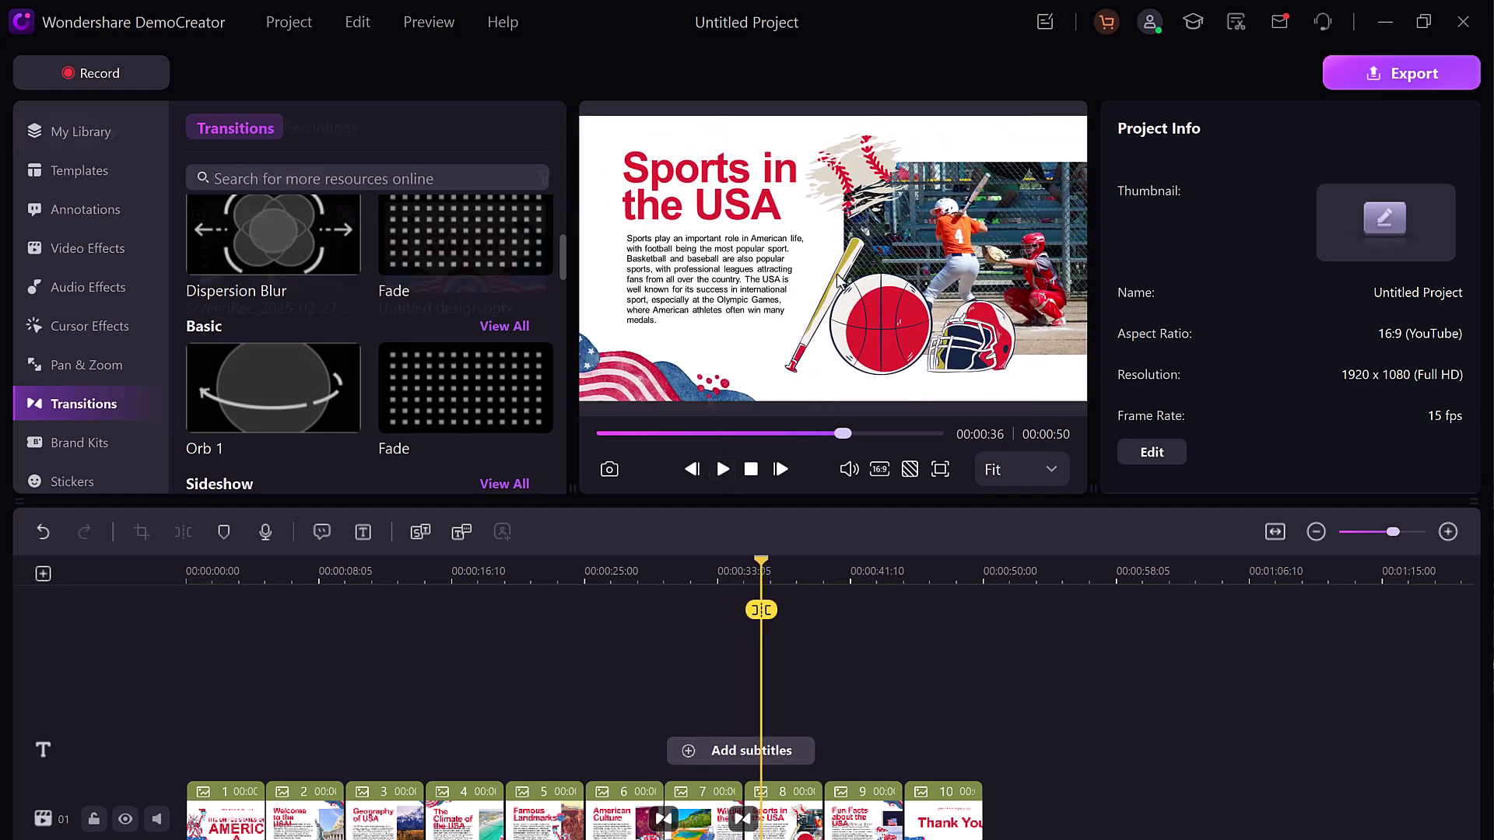
{"action": "left_click", "coordinate": [83, 130]}
- Import Video.mp4 and transcribe it in English (United States) with AI Text-based Editing
{"action": "left_click", "coordinate": [469, 429]}
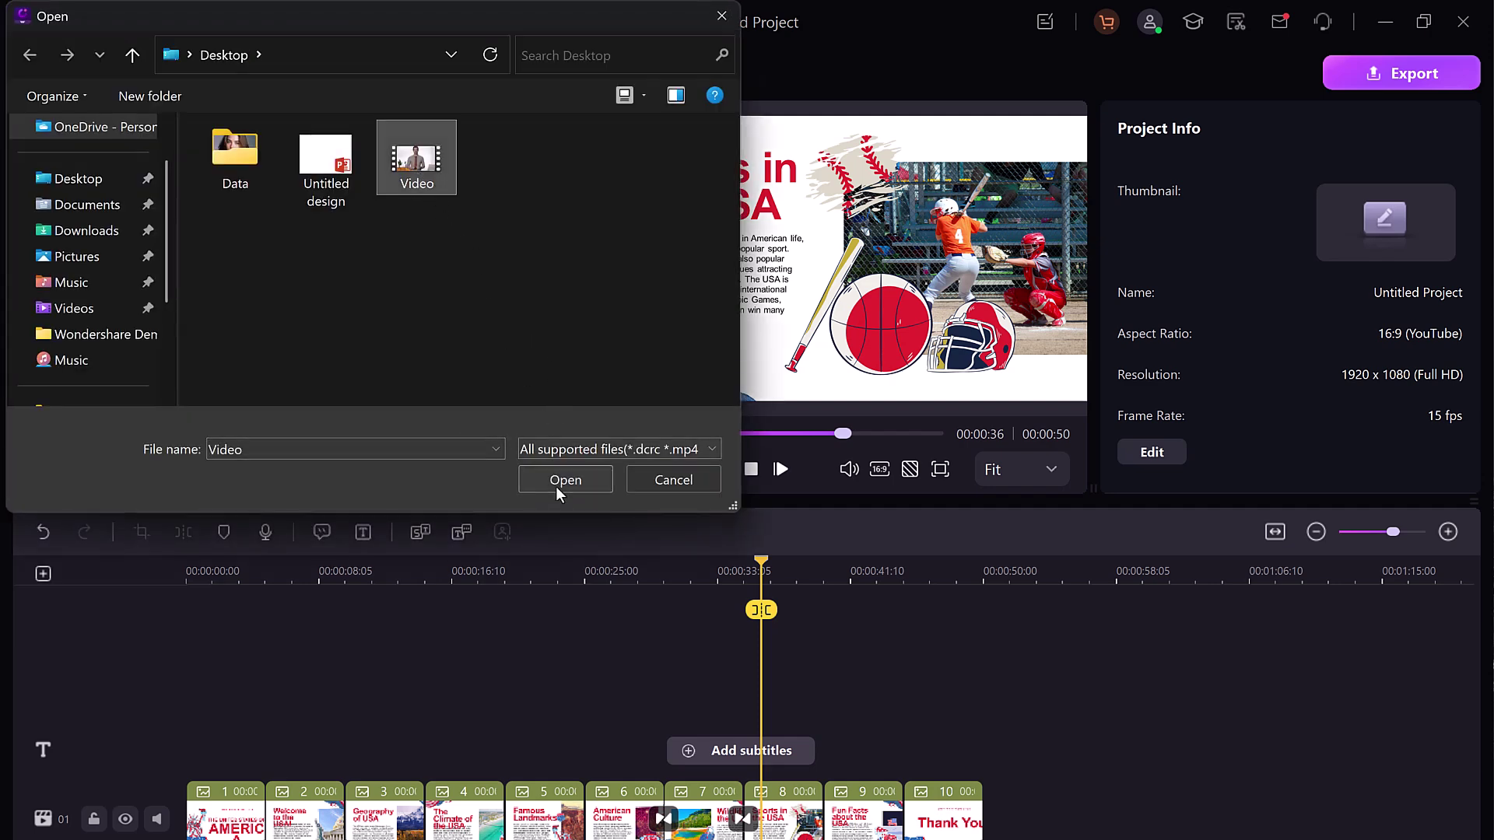
{"action": "left_click", "coordinate": [557, 490]}
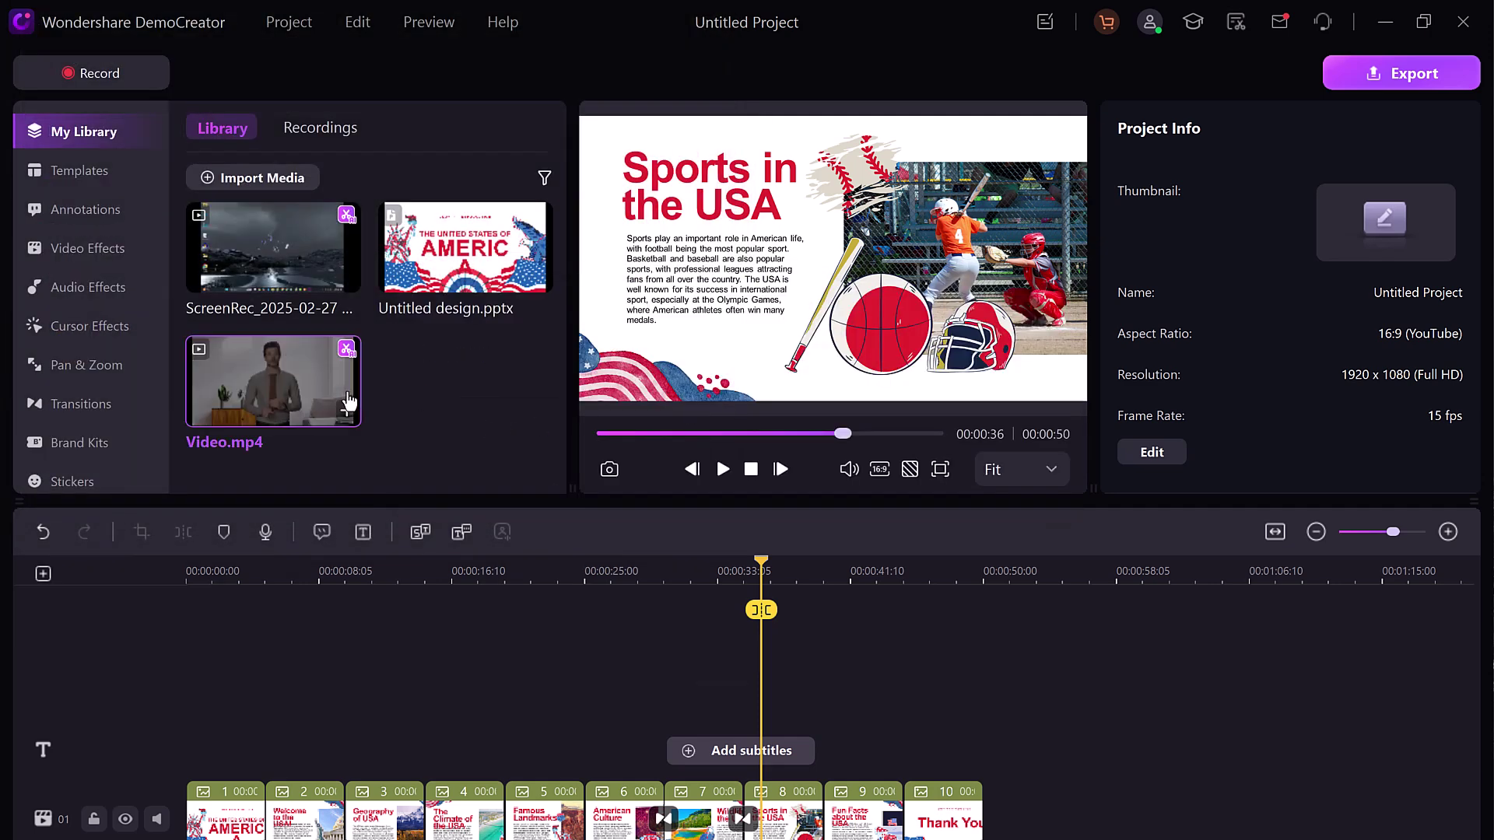
{"action": "right_click", "coordinate": [321, 387]}
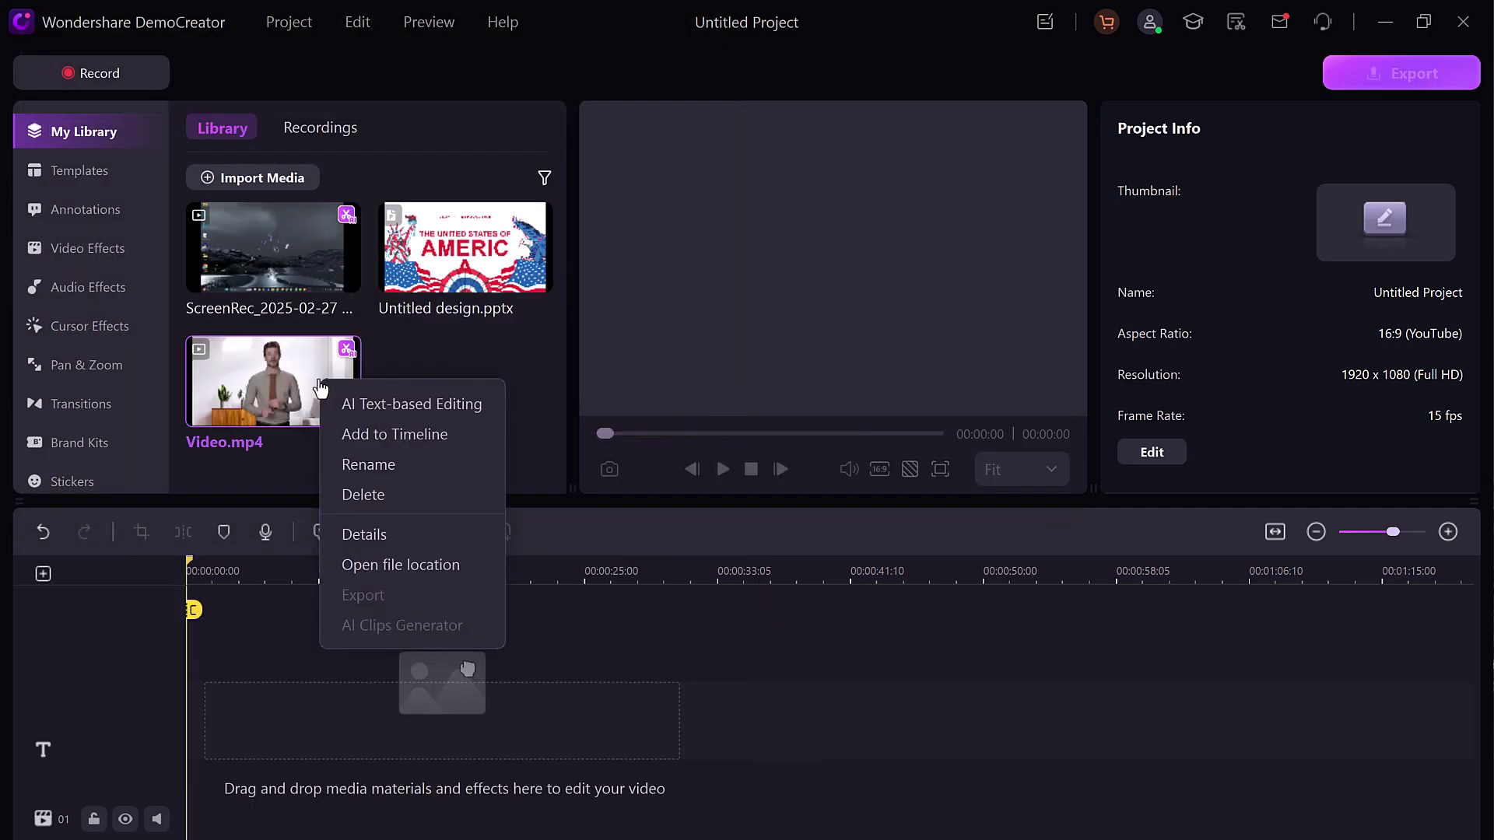
{"action": "left_click", "coordinate": [384, 403]}
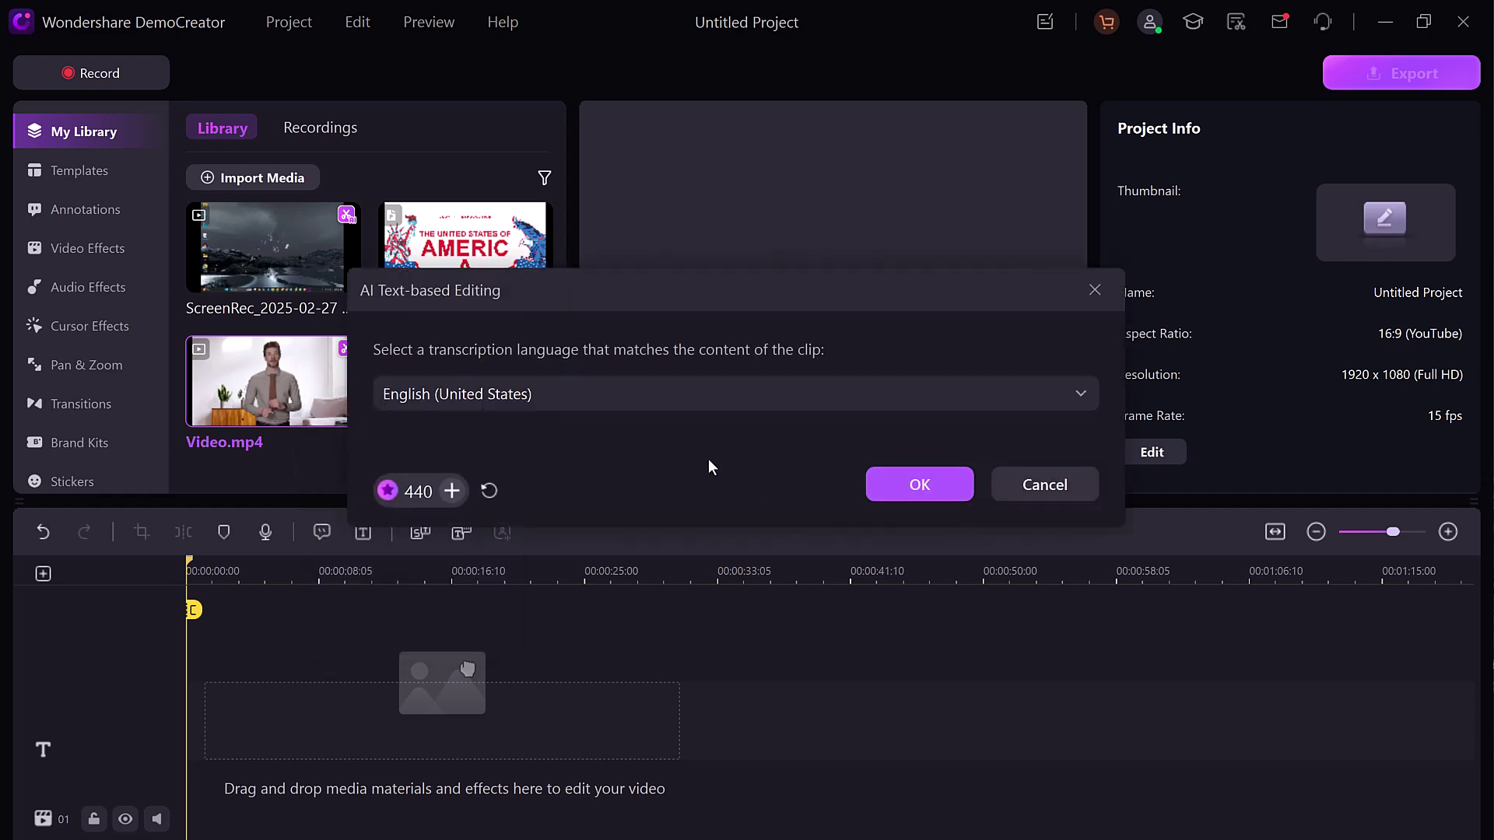
{"action": "left_click", "coordinate": [511, 401]}
{"action": "left_click", "coordinate": [526, 593]}
{"action": "left_click", "coordinate": [947, 495]}
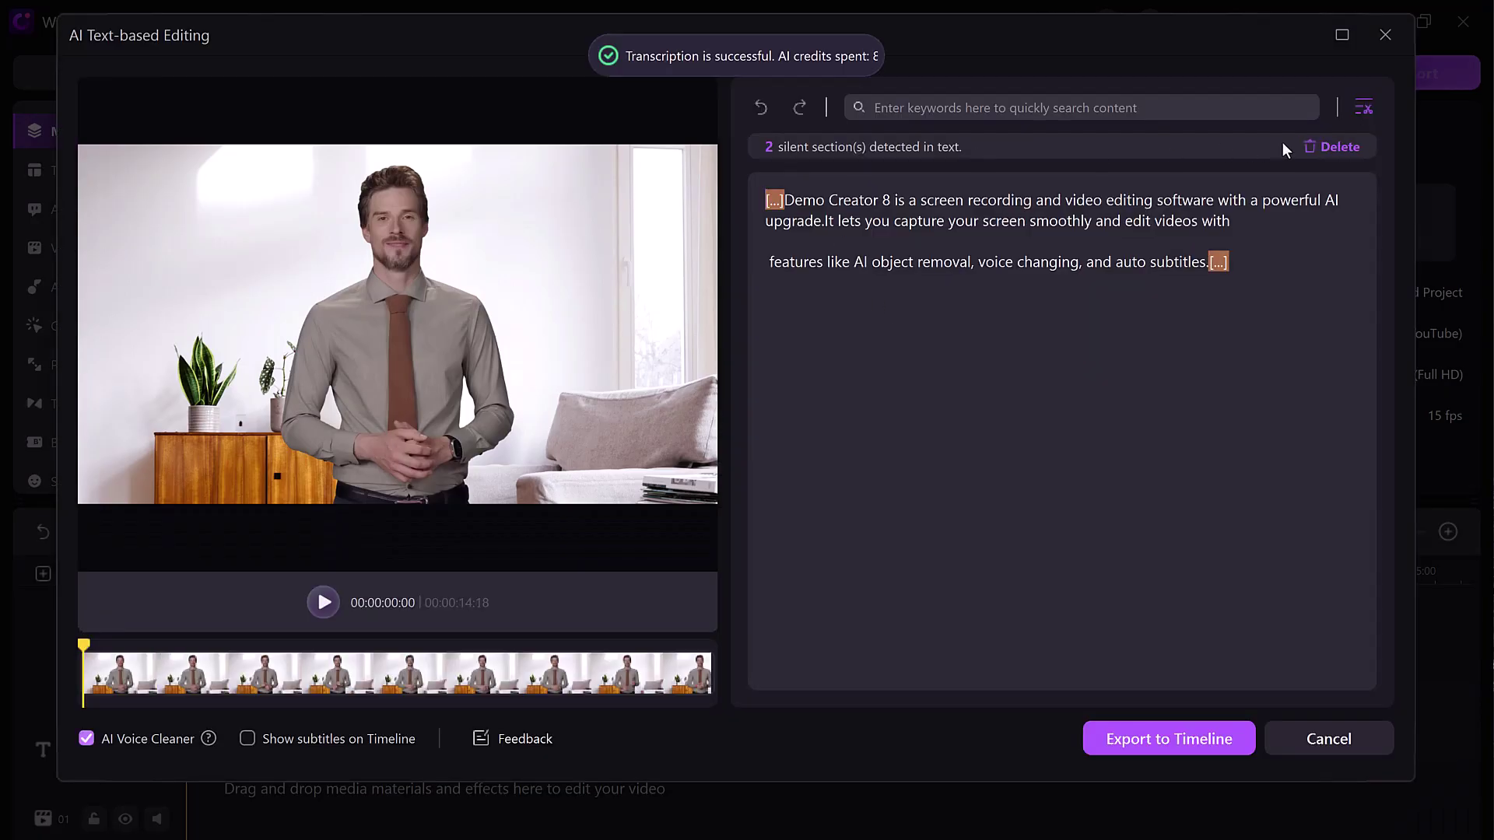
- Remove silences and the phrase 'and video editing', then export the video to the timeline
{"action": "left_click", "coordinate": [1328, 146]}
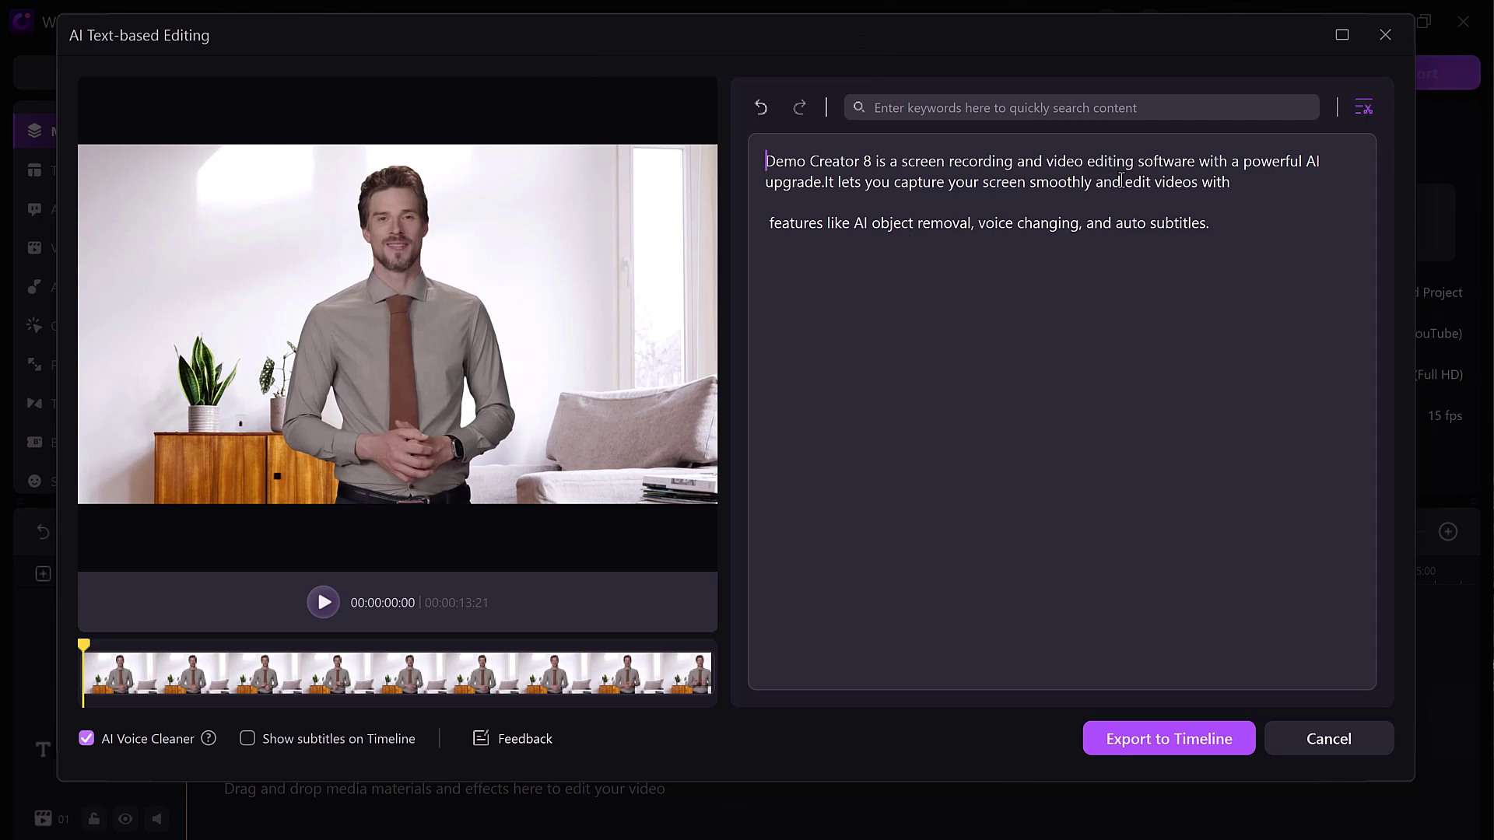
{"action": "left_click_drag", "start_coordinate": [1121, 181], "coordinate": [821, 183]}
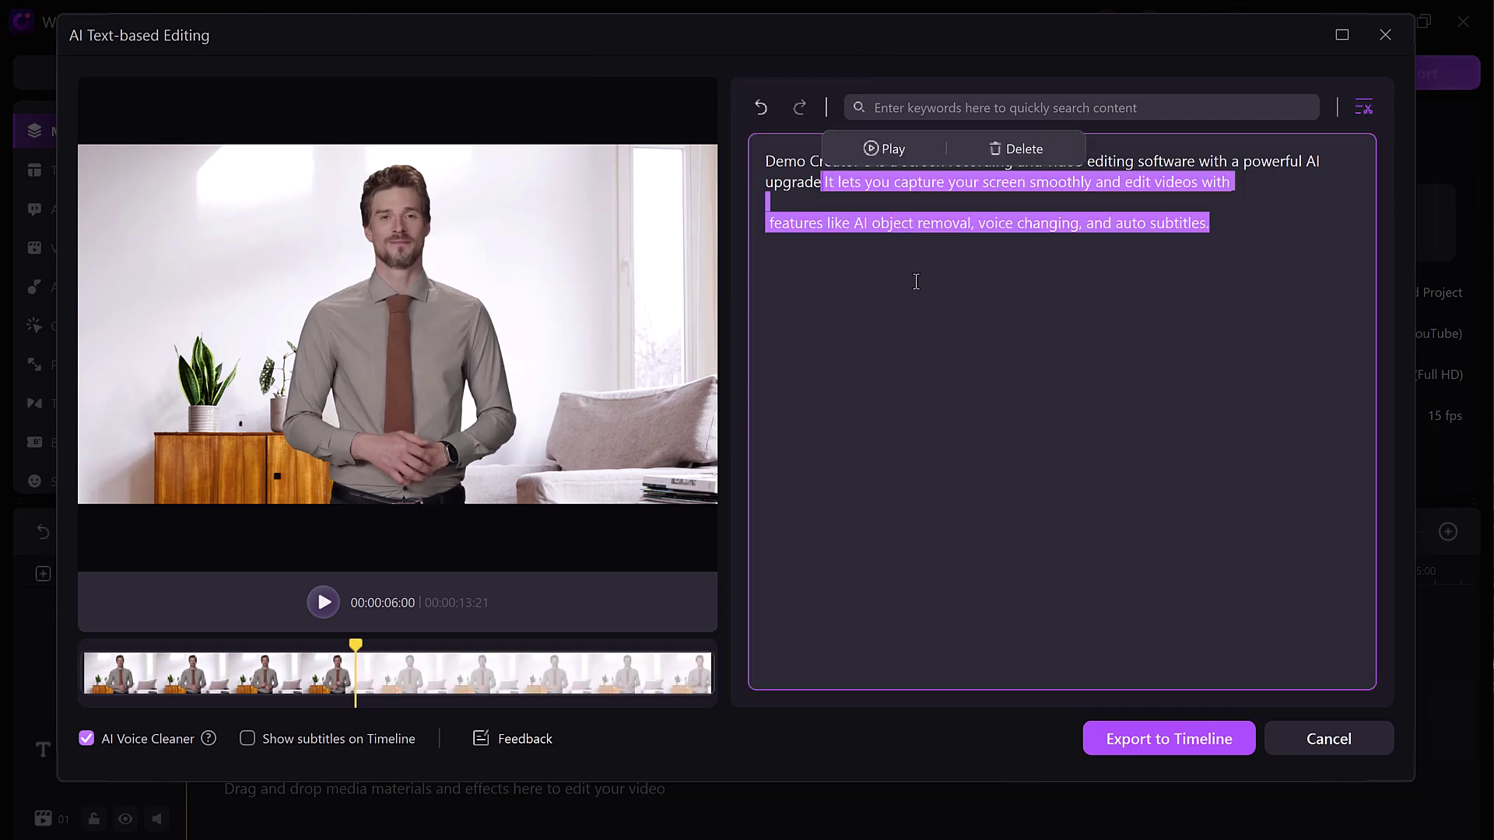
{"action": "key", "text": "Delete"}
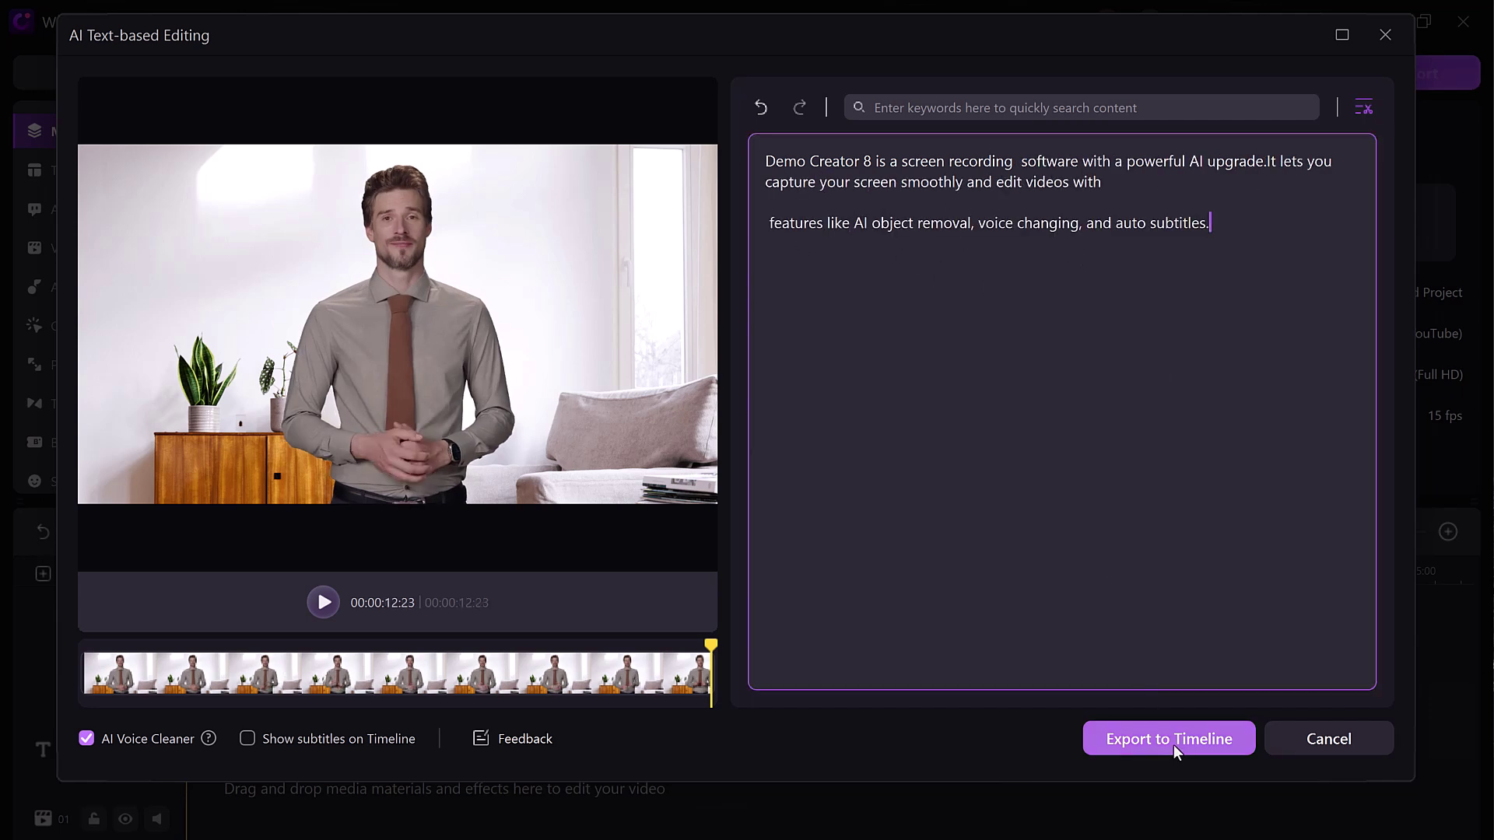
{"action": "left_click", "coordinate": [1176, 742]}
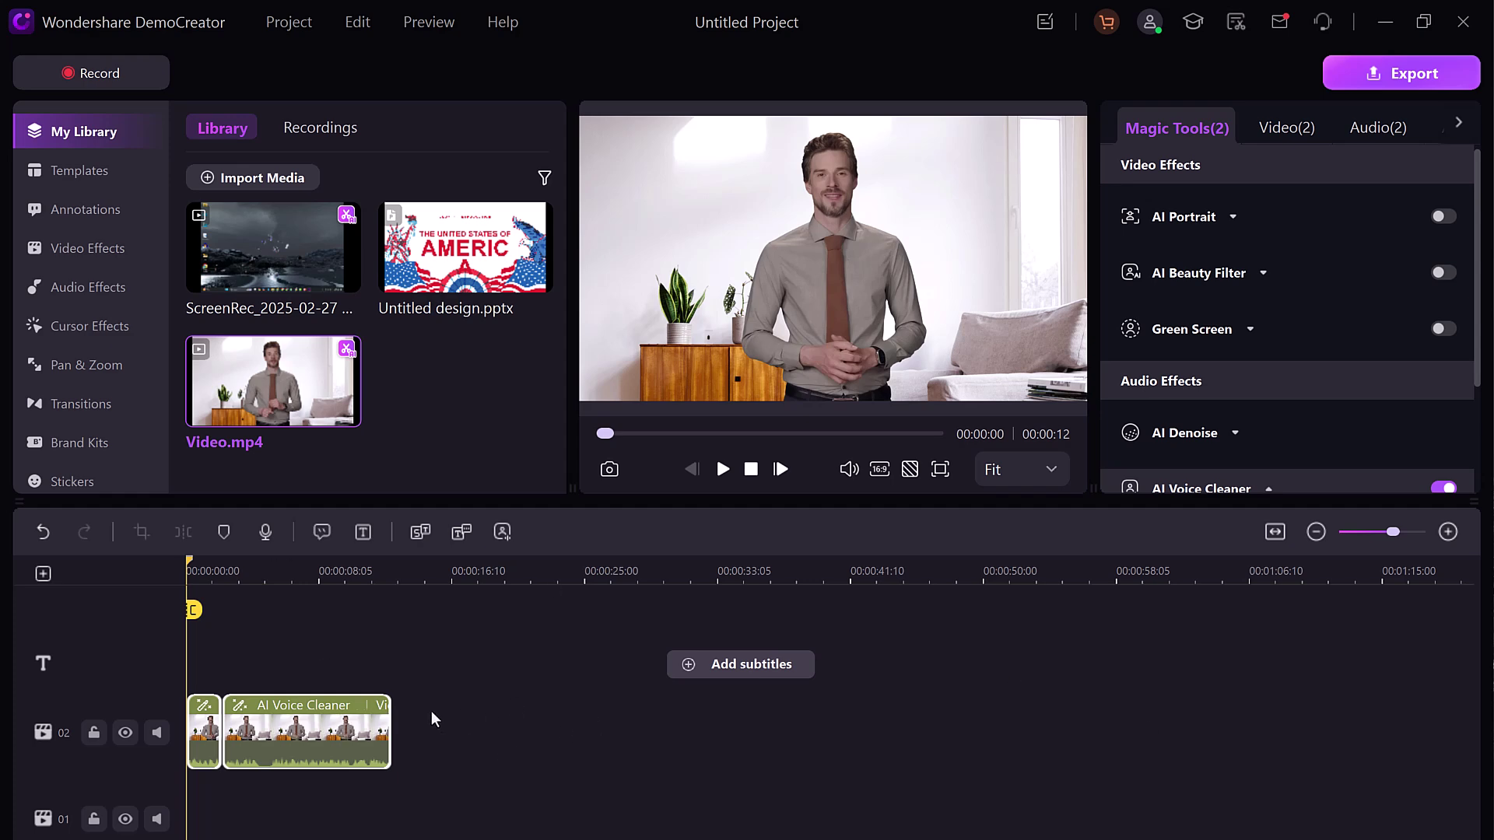
- Generate Auto Subtitles transcribed from the video's speech
{"action": "left_click", "coordinate": [338, 656]}
{"action": "left_click", "coordinate": [288, 736]}
{"action": "left_click", "coordinate": [420, 532]}
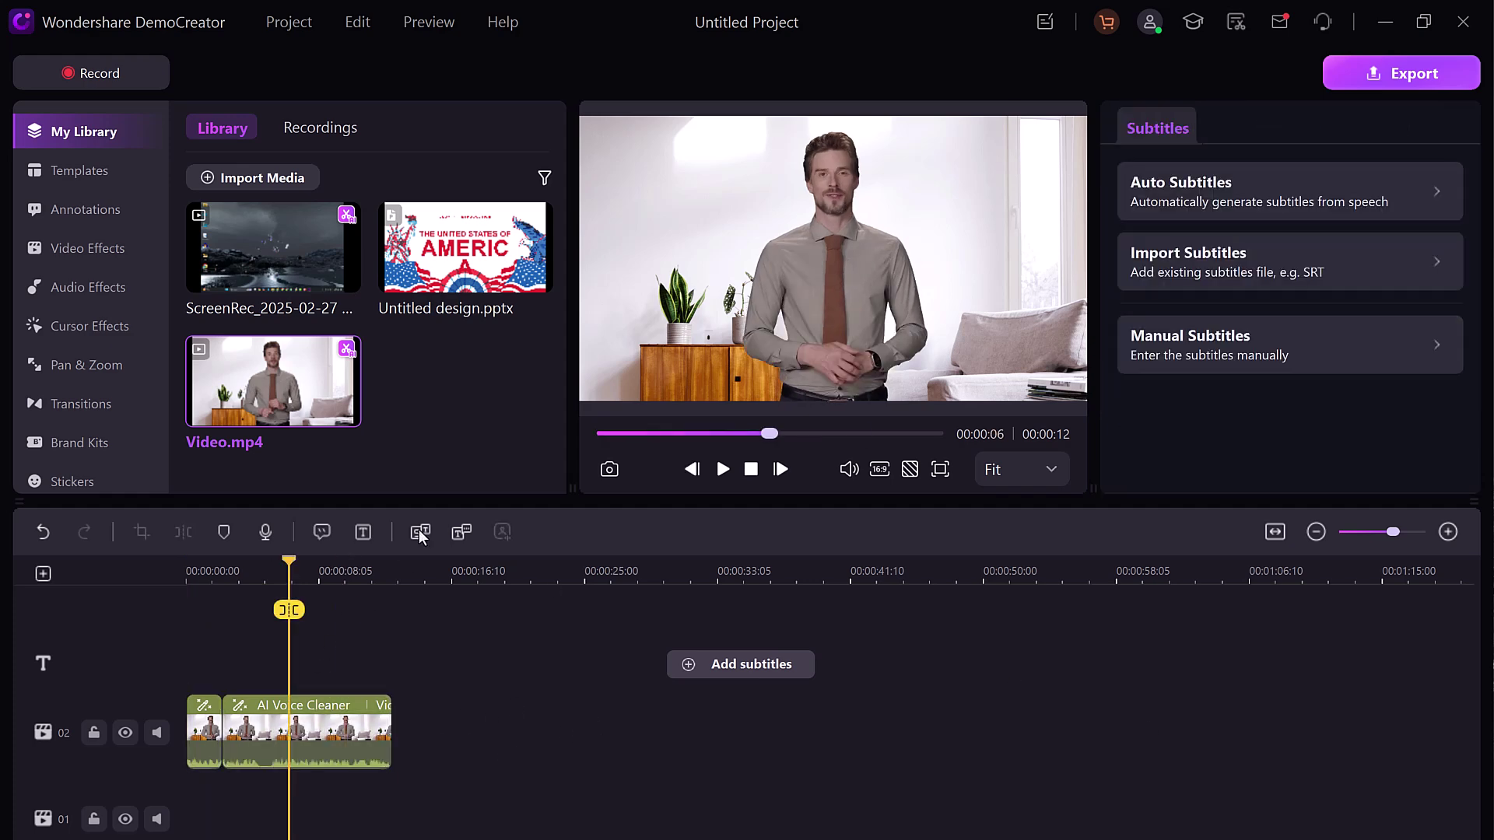
{"action": "left_click", "coordinate": [1189, 201]}
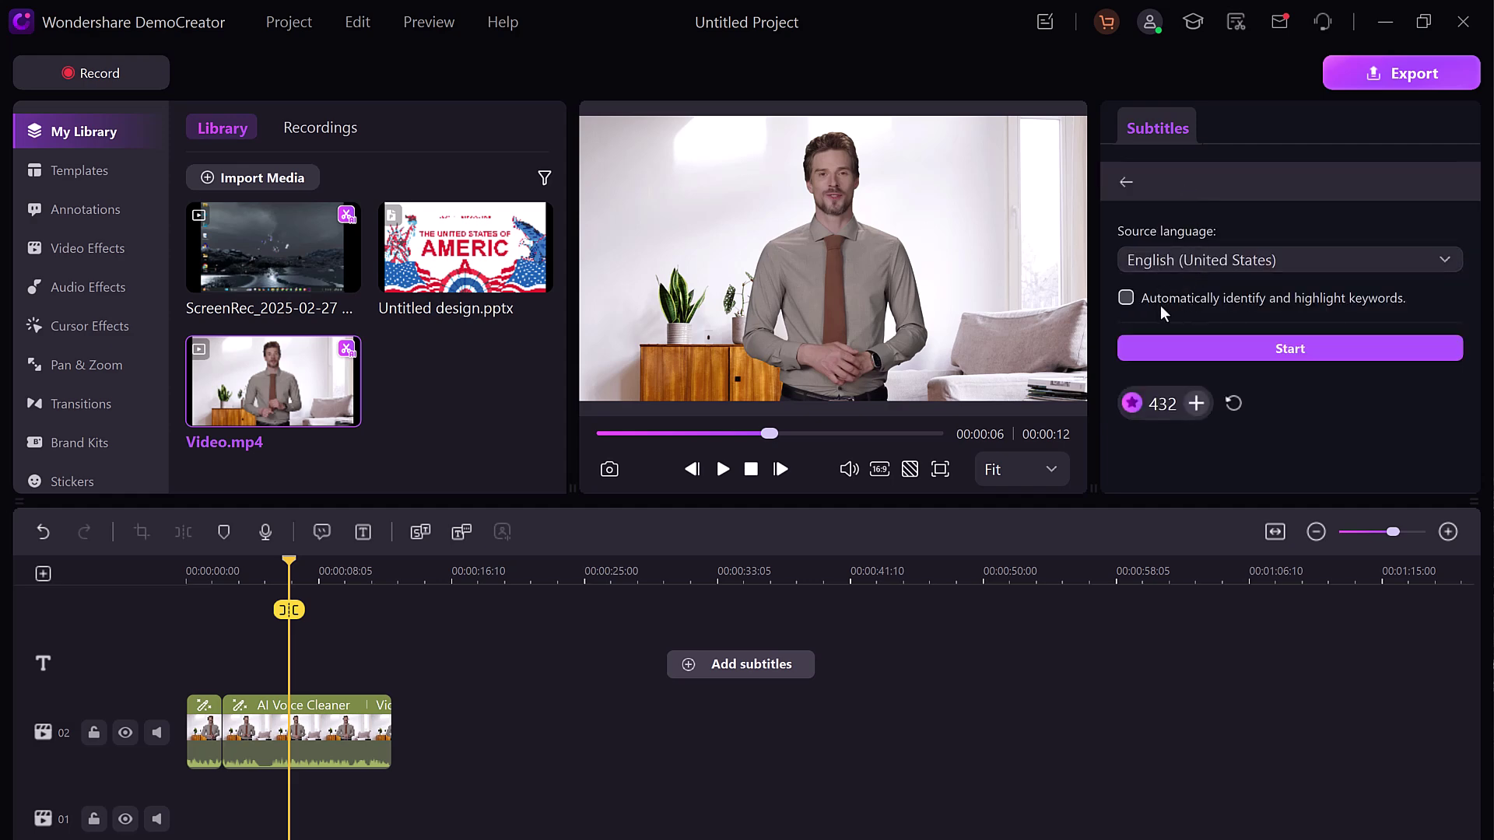
{"action": "left_click", "coordinate": [1205, 350]}
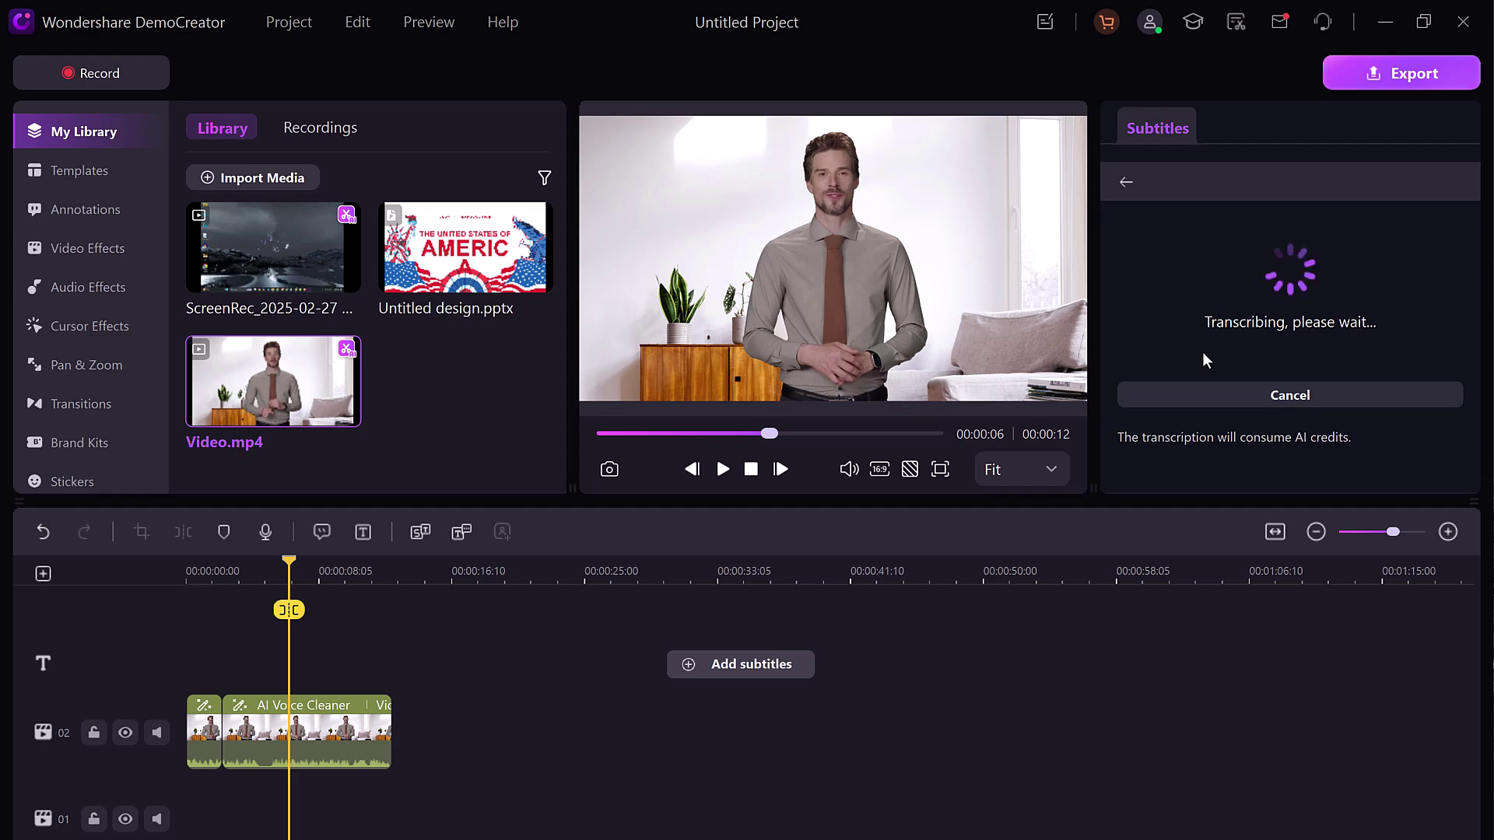
- Preview the subtitled video and try the green highlight Animated subtitle style
{"action": "left_click", "coordinate": [729, 469]}
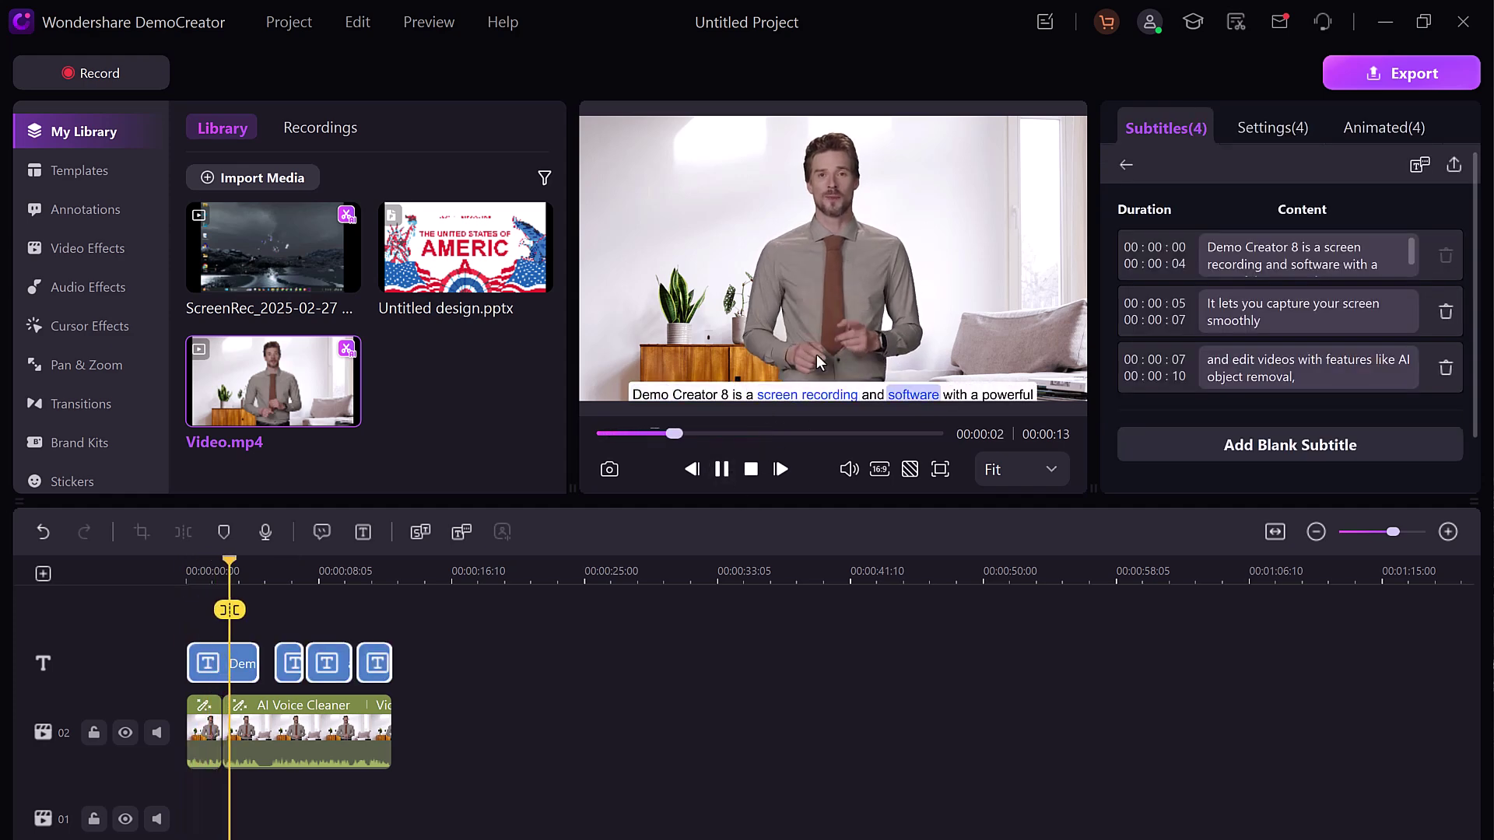
{"action": "left_click", "coordinate": [722, 469]}
{"action": "left_click", "coordinate": [1251, 134]}
{"action": "left_click", "coordinate": [1372, 125]}
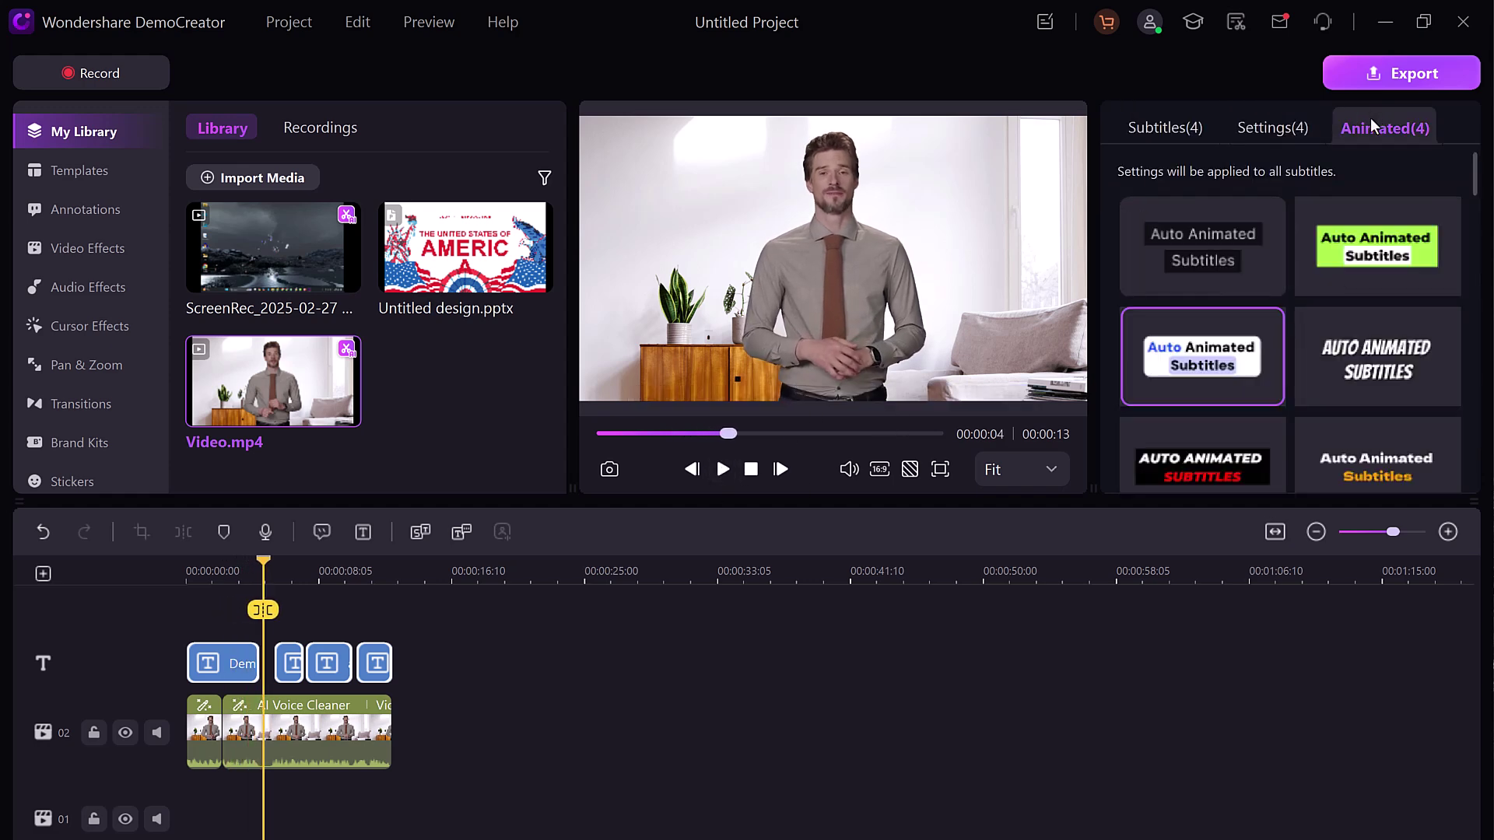
{"action": "left_click", "coordinate": [724, 470]}
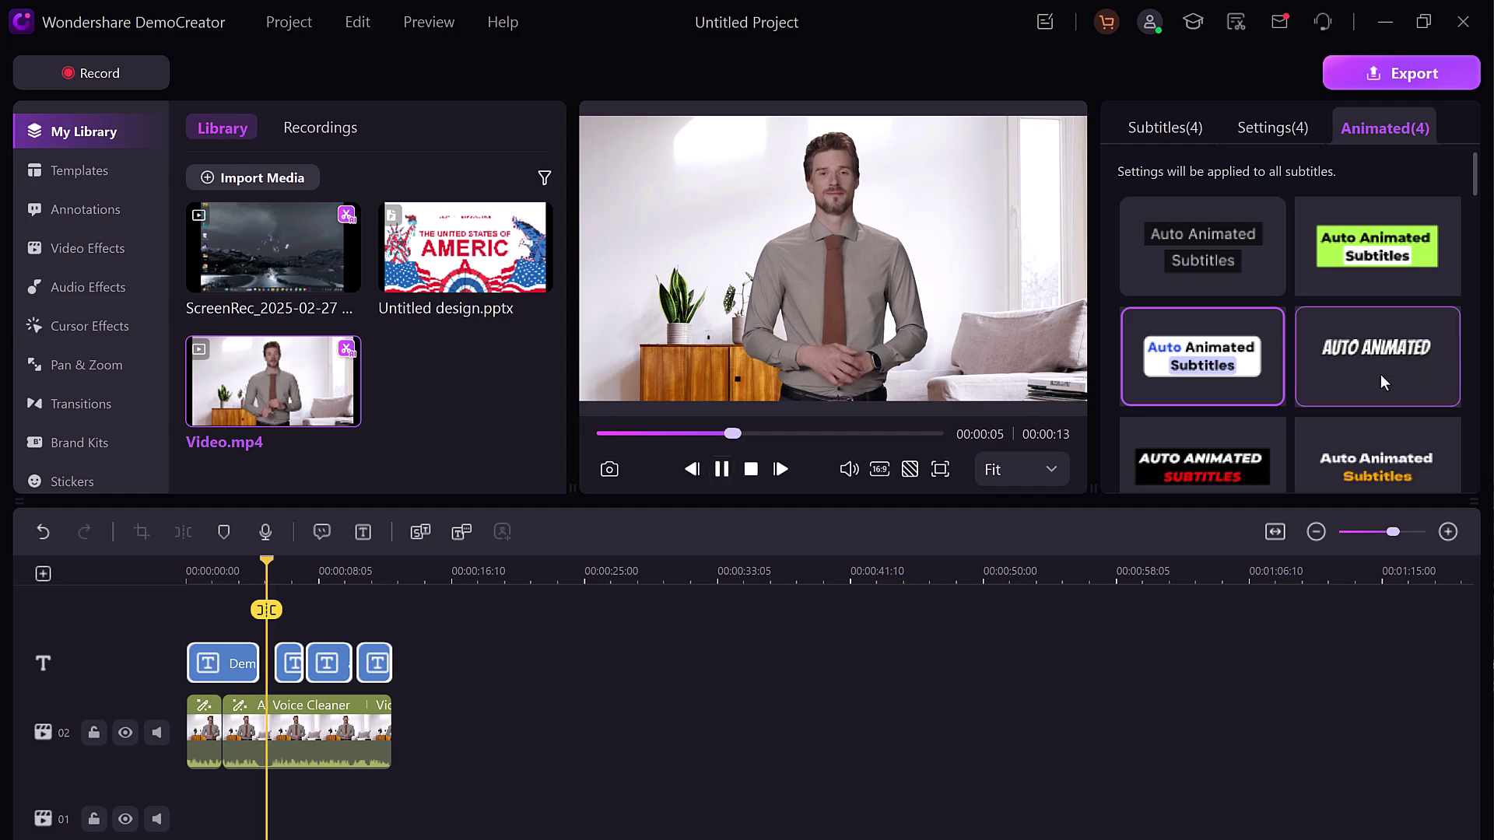
{"action": "left_click", "coordinate": [1371, 266]}
- Try red caps, yellow box, plain white and italic styles, ending on white box with highlighted words
{"action": "left_click", "coordinate": [1221, 458]}
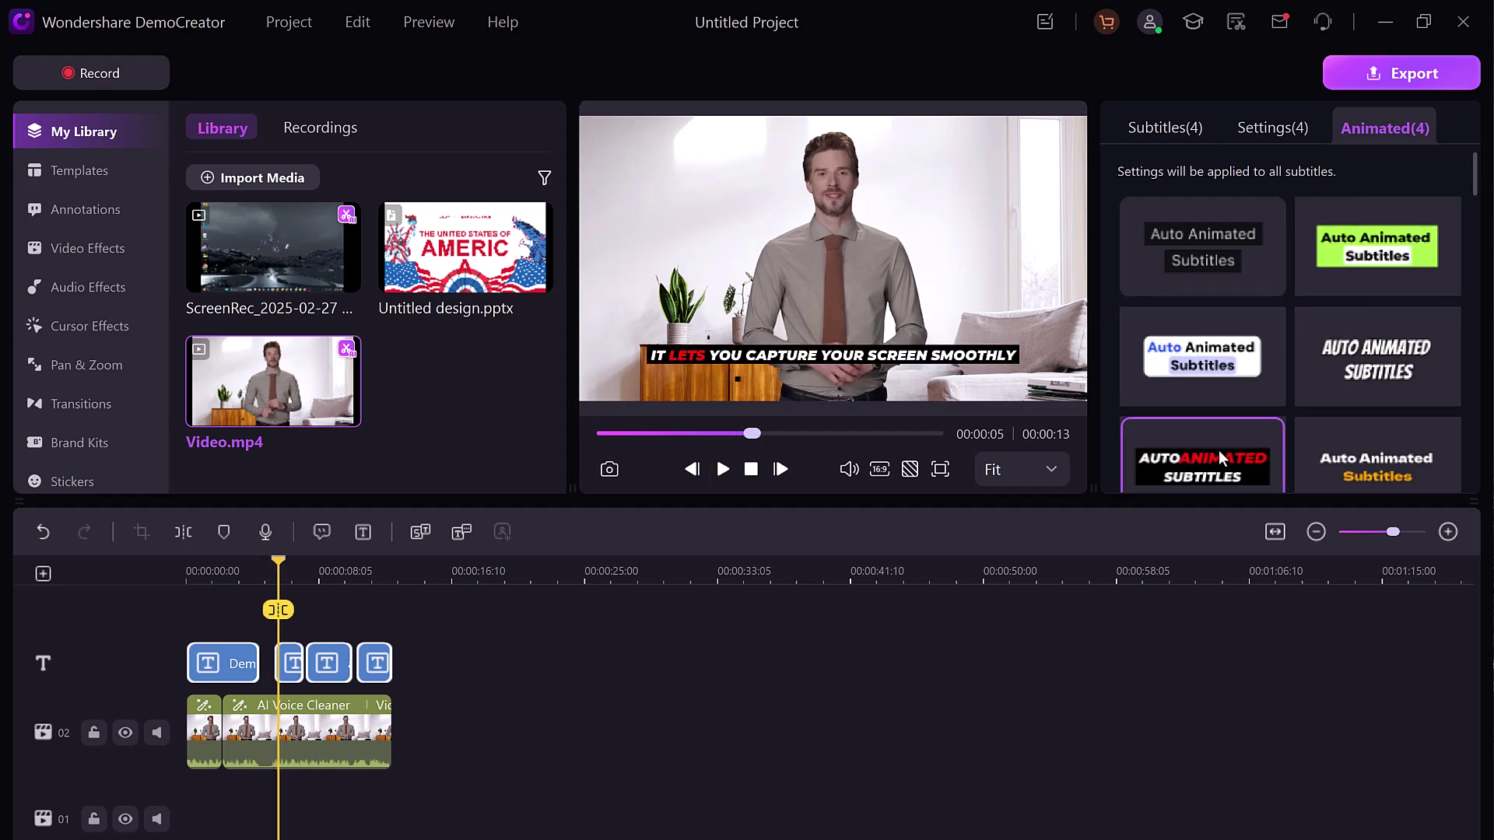
{"action": "scroll", "coordinate": [1356, 351], "scroll_direction": "down", "scroll_amount": 1}
{"action": "left_click", "coordinate": [1357, 349]}
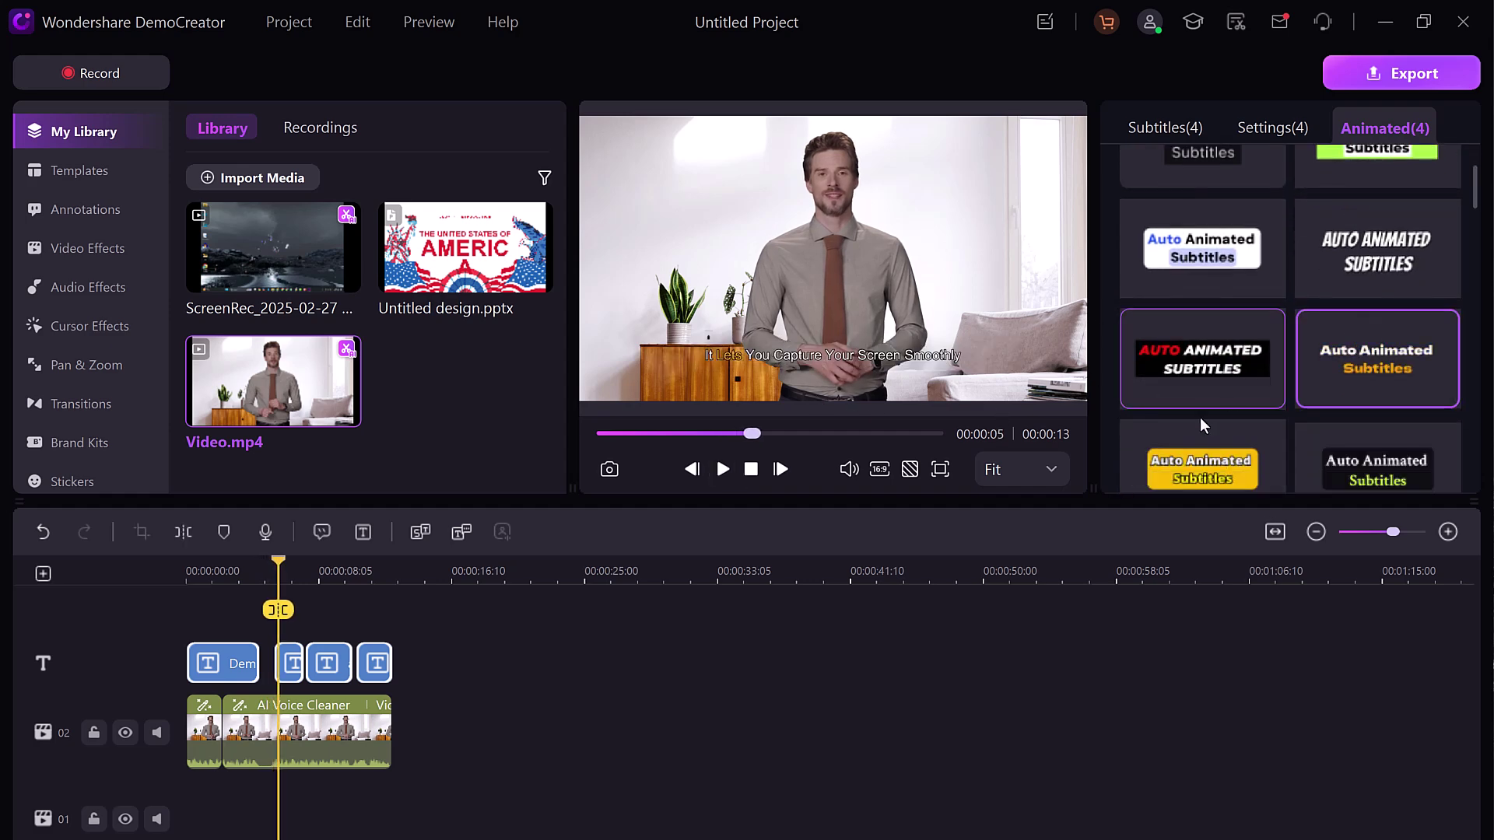
{"action": "left_click", "coordinate": [1176, 472]}
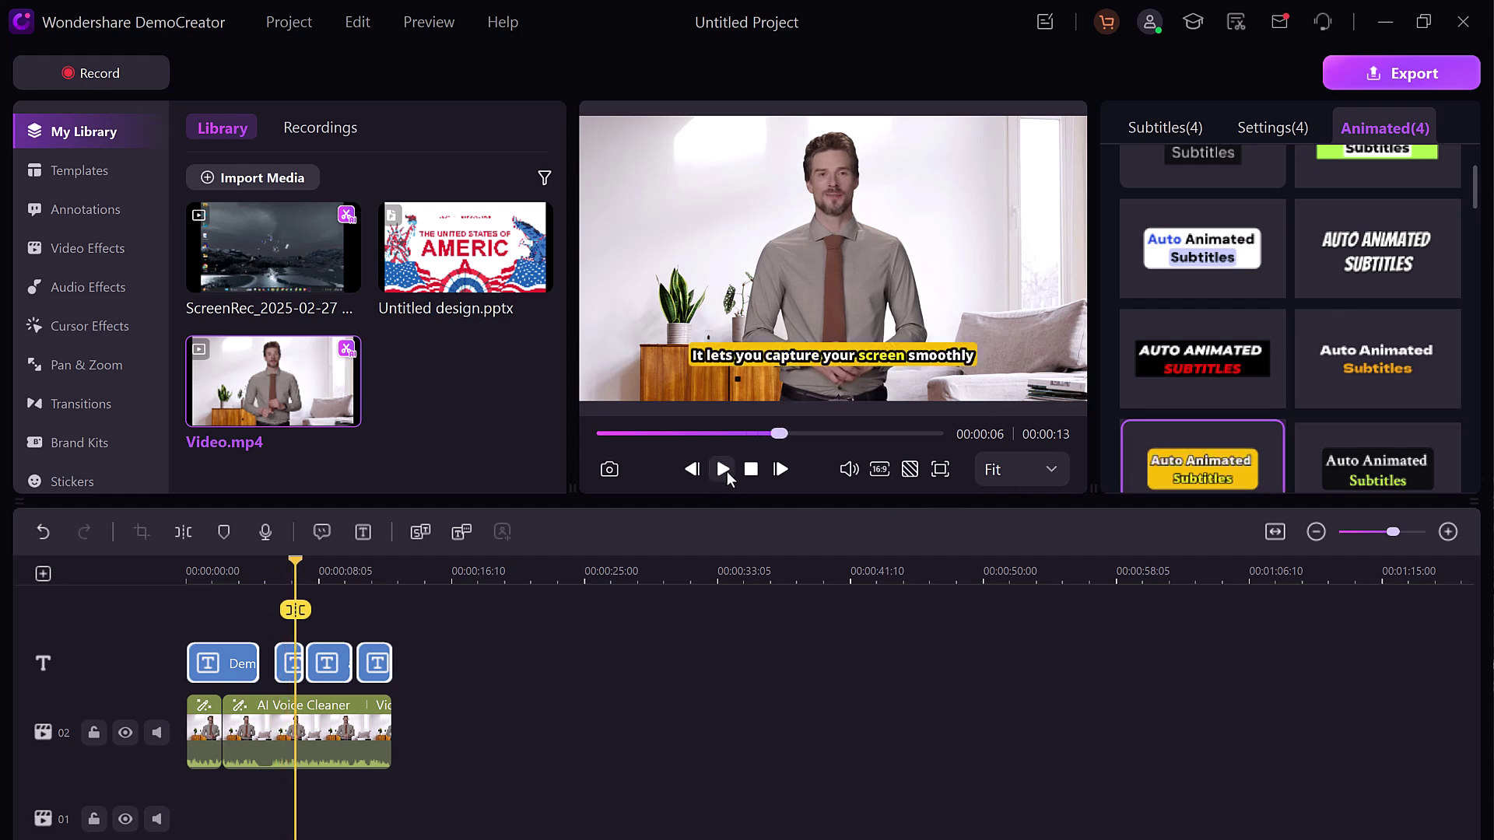
{"action": "left_click", "coordinate": [725, 469]}
{"action": "scroll", "coordinate": [1341, 391], "scroll_direction": "down", "scroll_amount": 2}
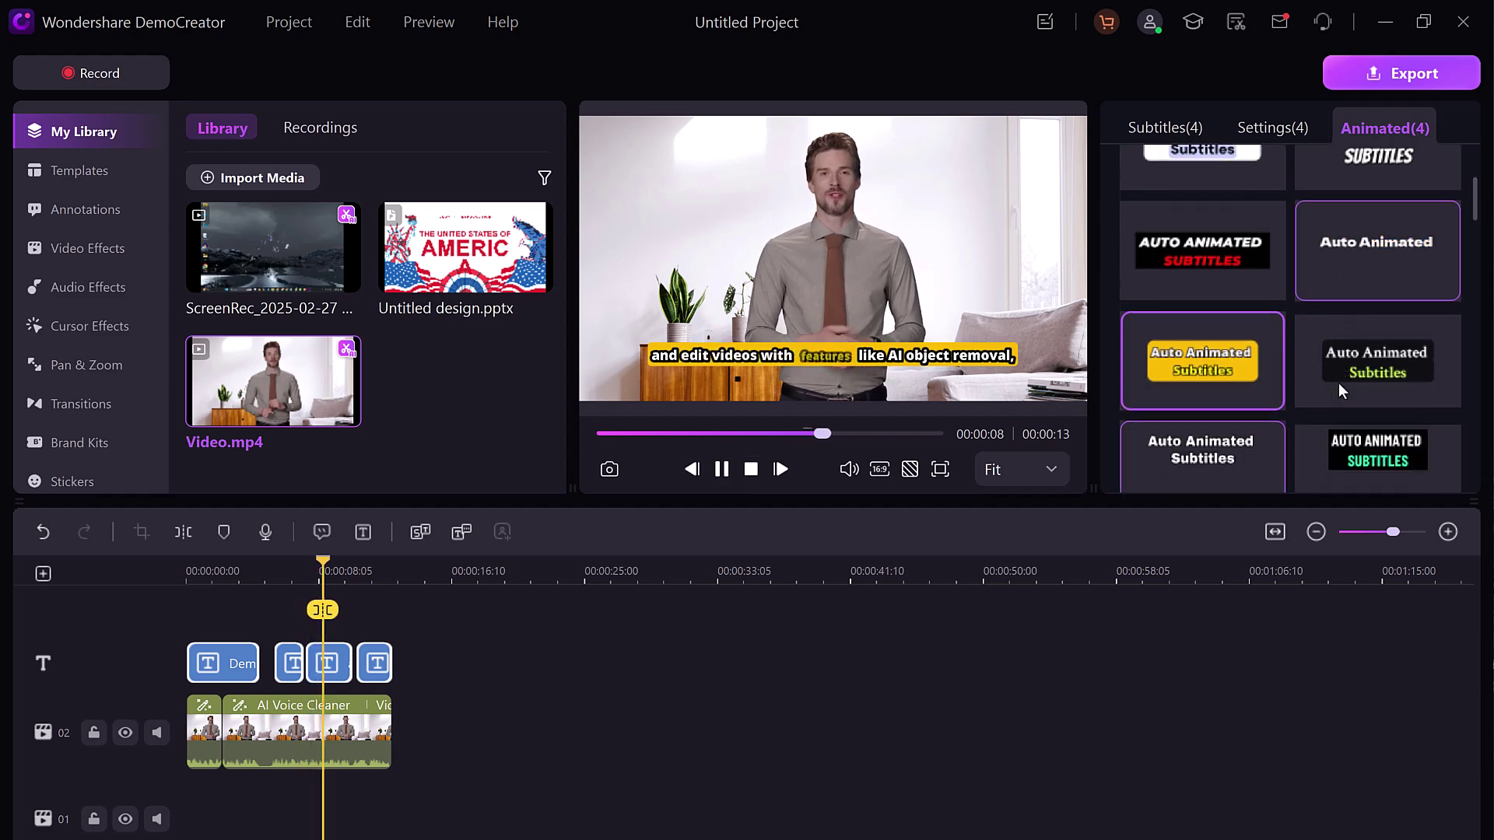
{"action": "scroll", "coordinate": [1341, 392], "scroll_direction": "down", "scroll_amount": 2}
{"action": "left_click", "coordinate": [1218, 394]}
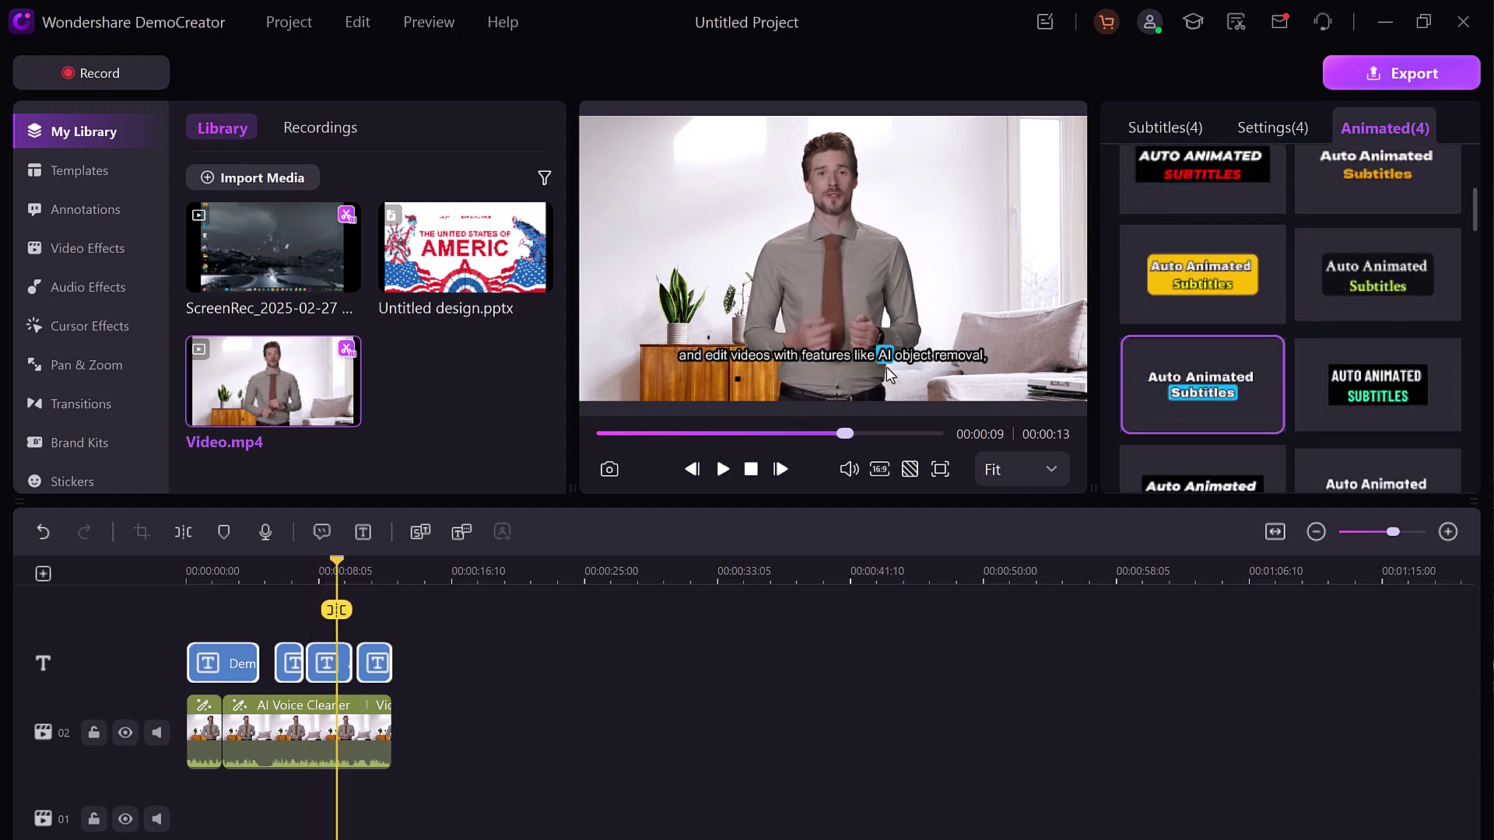
{"action": "scroll", "coordinate": [1343, 350], "scroll_direction": "up", "scroll_amount": 2}
{"action": "scroll", "coordinate": [1345, 303], "scroll_direction": "up", "scroll_amount": 2}
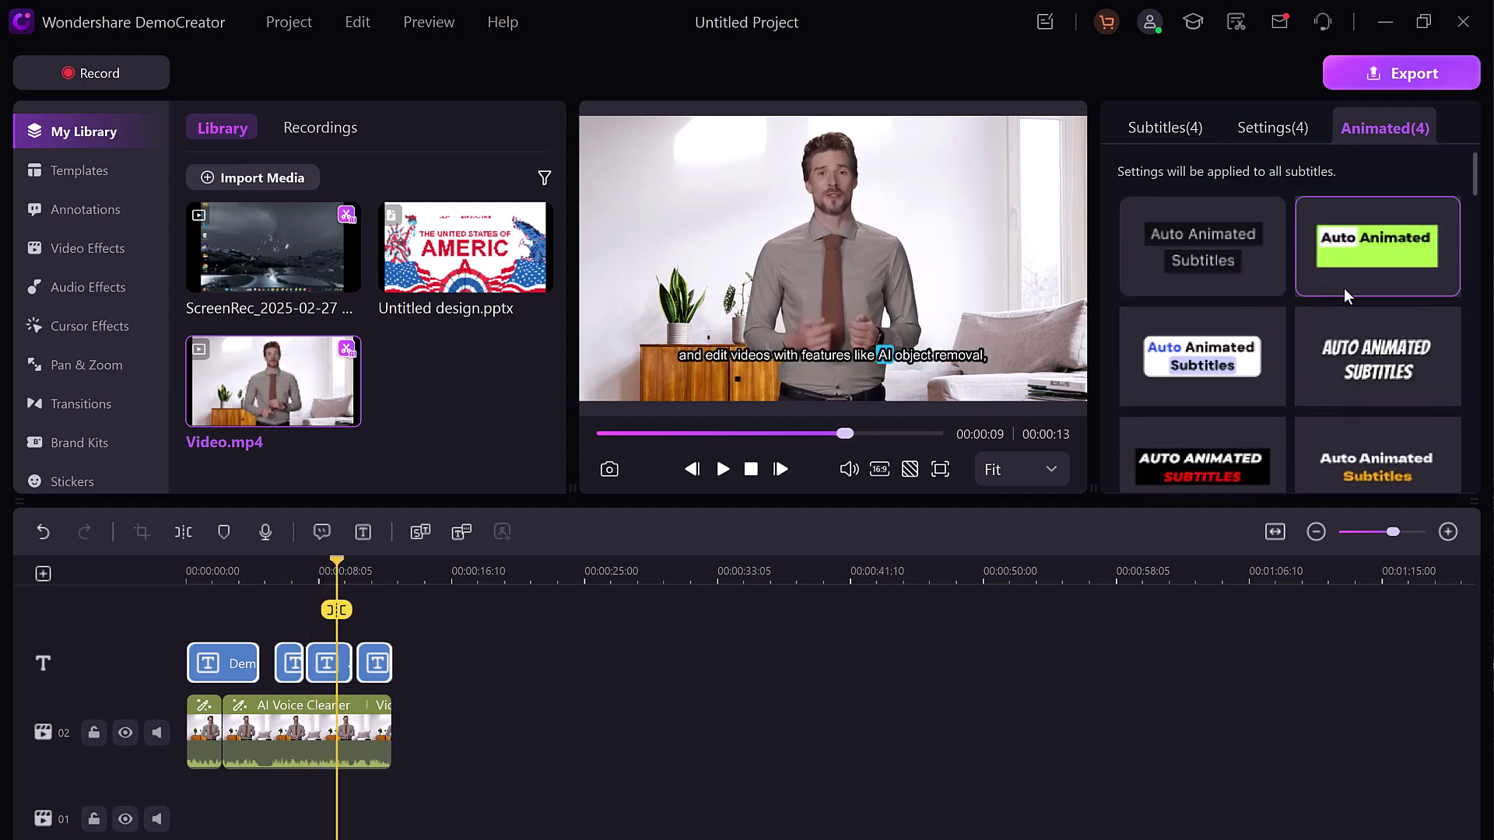
{"action": "left_click", "coordinate": [1377, 355]}
{"action": "left_click", "coordinate": [1209, 375]}
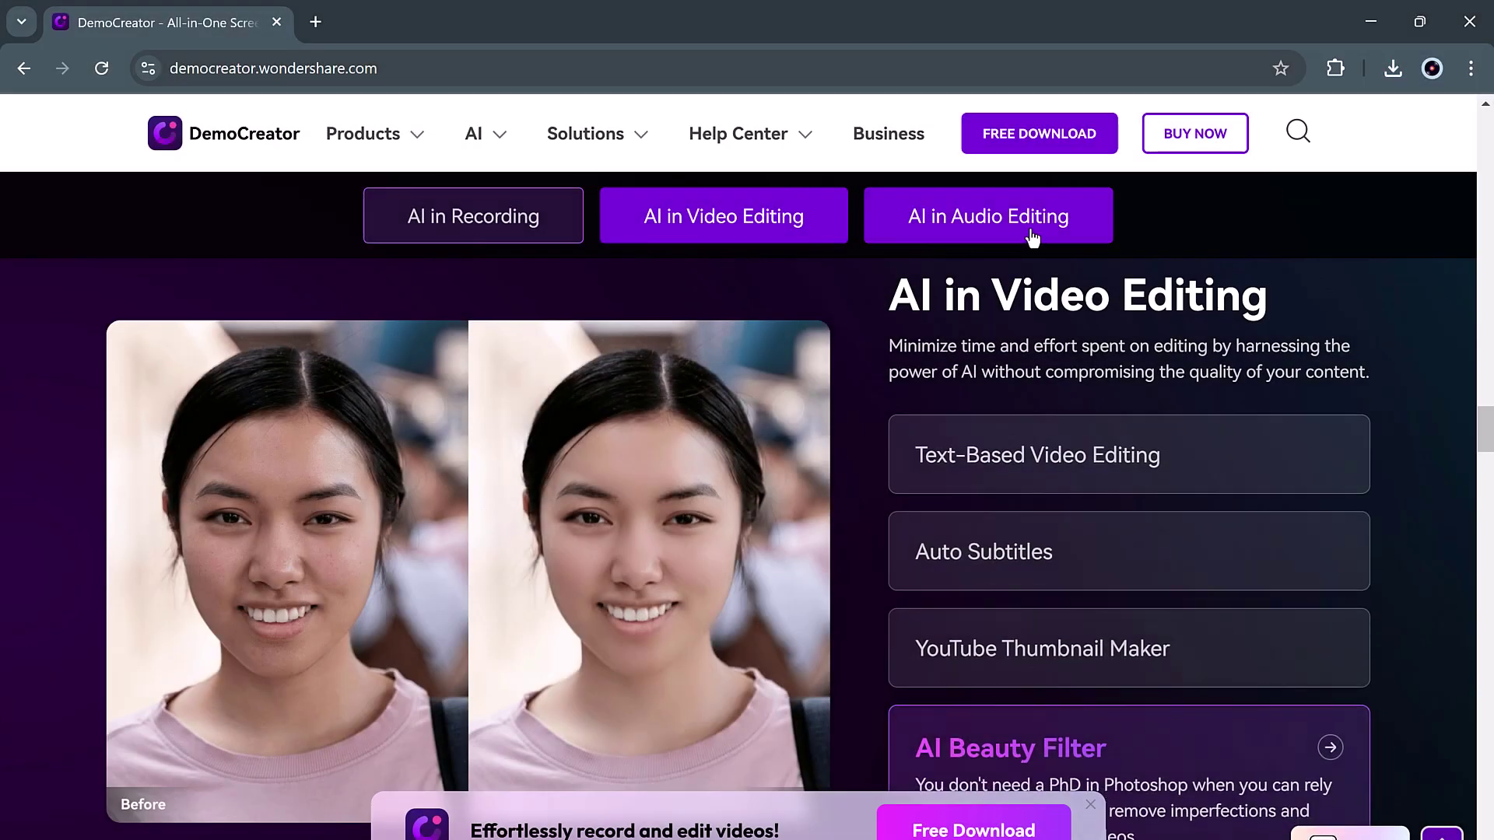
- Show the AI in Audio Editing features, listing AI Denoise and AI Vocal Remover
{"action": "left_click", "coordinate": [1032, 238]}
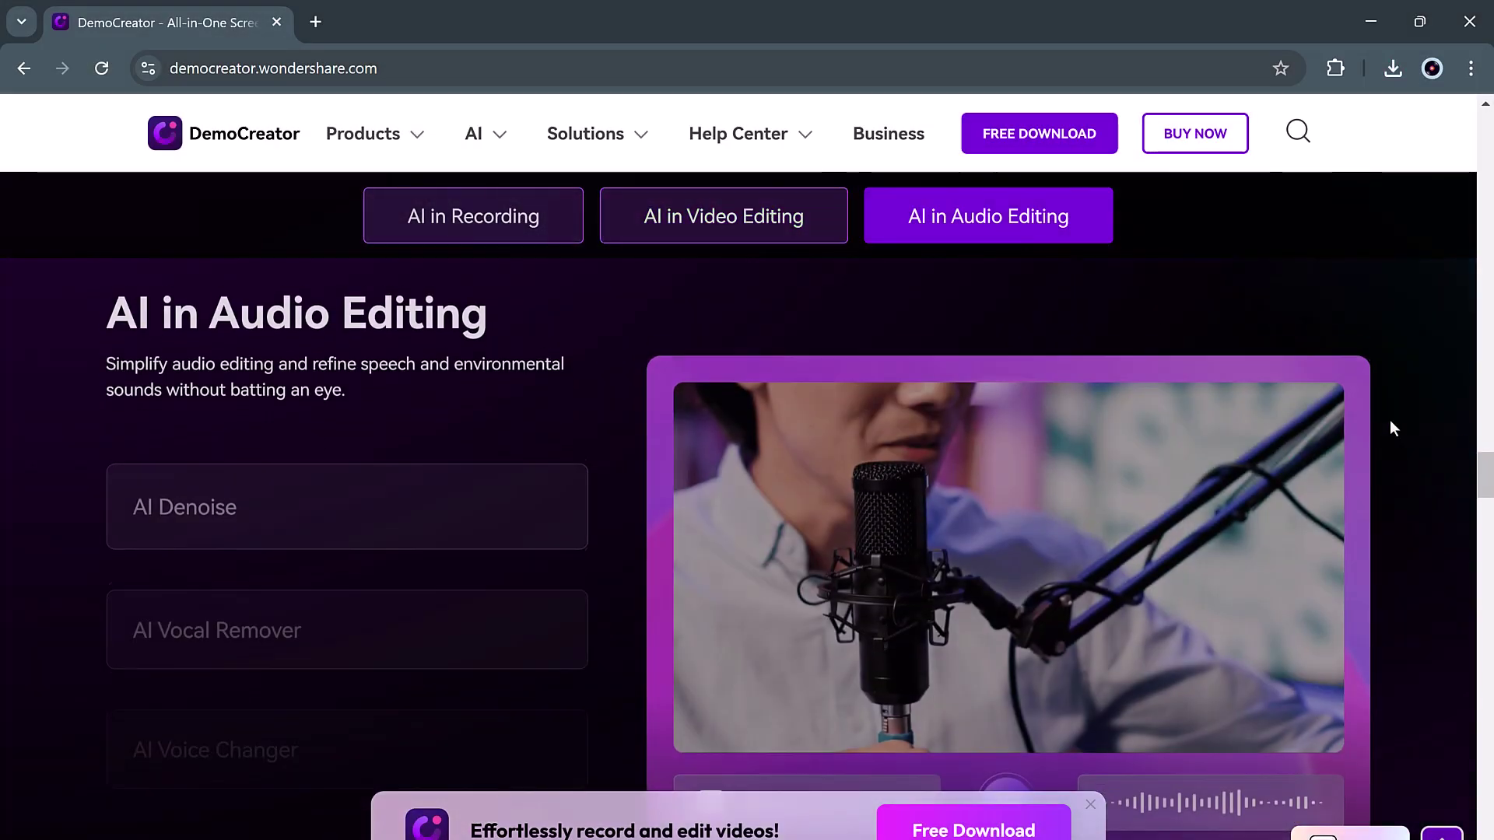